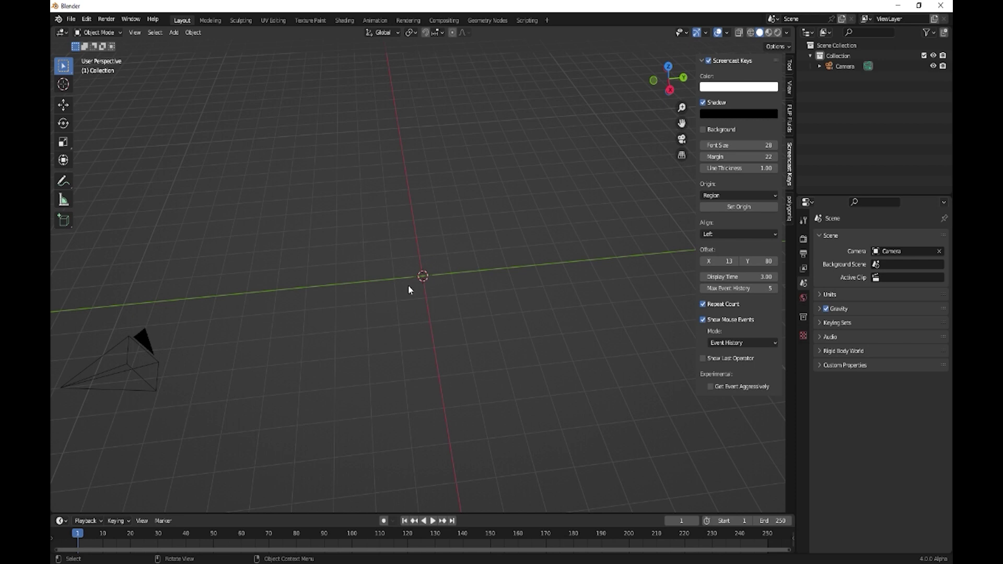
Add a cube mesh at the world origin.
{"action": "key", "text": "shift+a"}
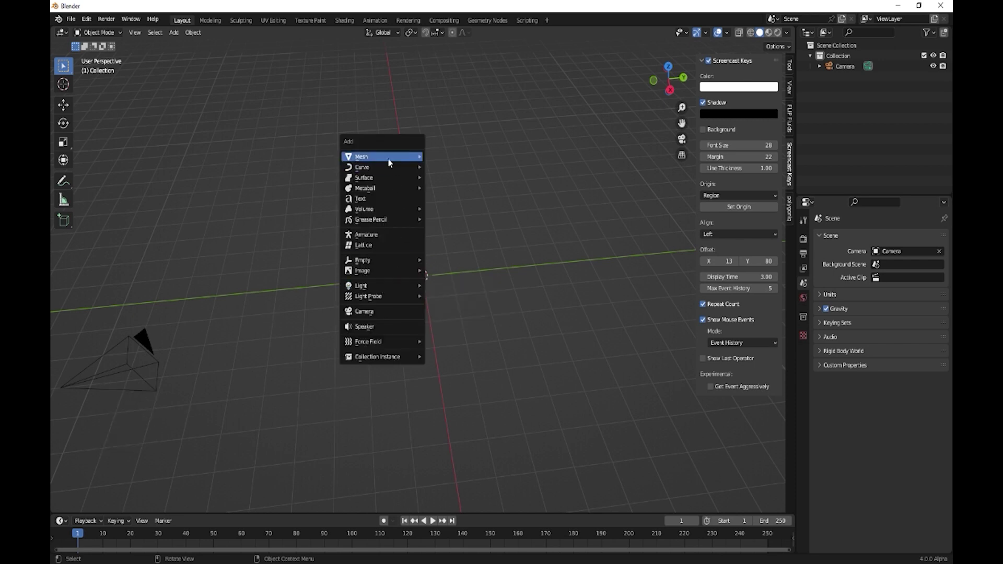
{"action": "mouse_move", "coordinate": [391, 160]}
{"action": "left_click", "coordinate": [441, 167]}
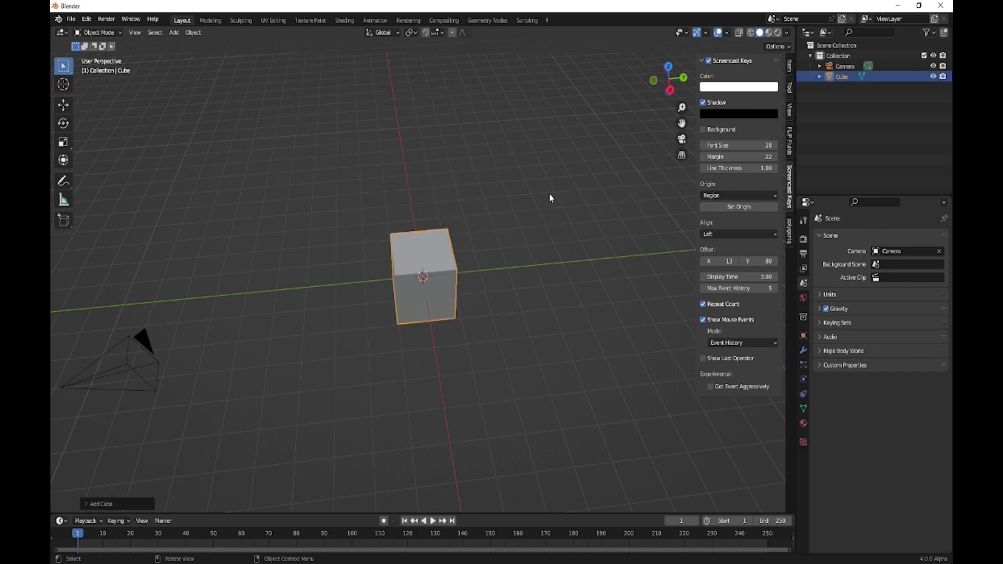
Set the cube's dimensions to 0.38 m in X, 0.49 m in Y and 0.28 m in Z.
{"action": "left_click", "coordinate": [790, 70]}
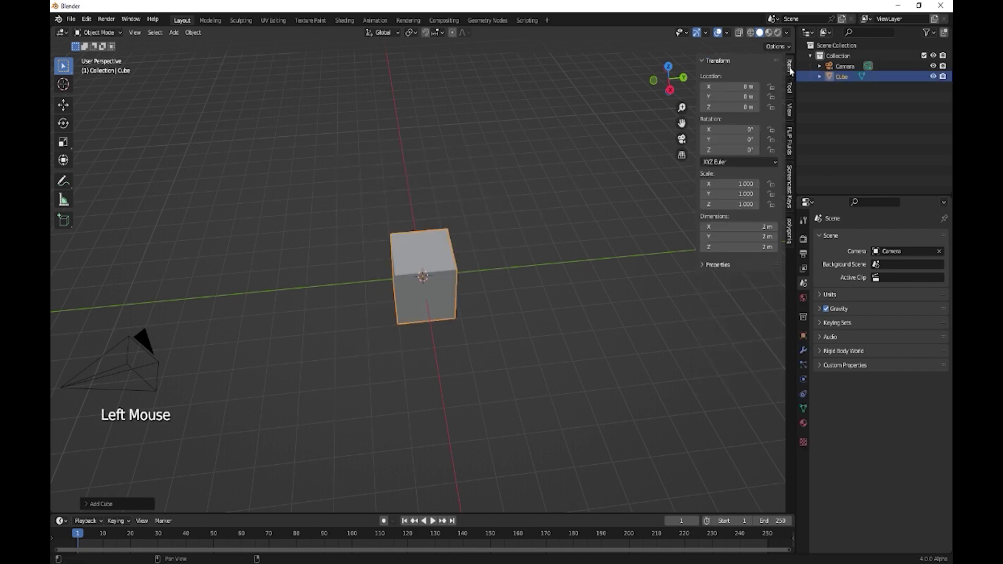
{"action": "left_click", "coordinate": [765, 237]}
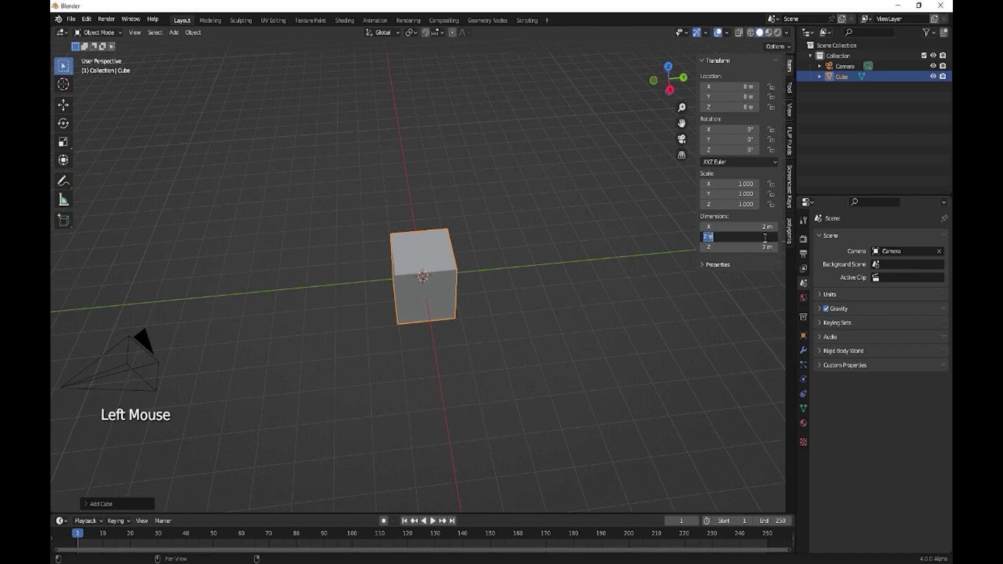
{"action": "type", "text": "0.49"}
{"action": "key", "text": "Return"}
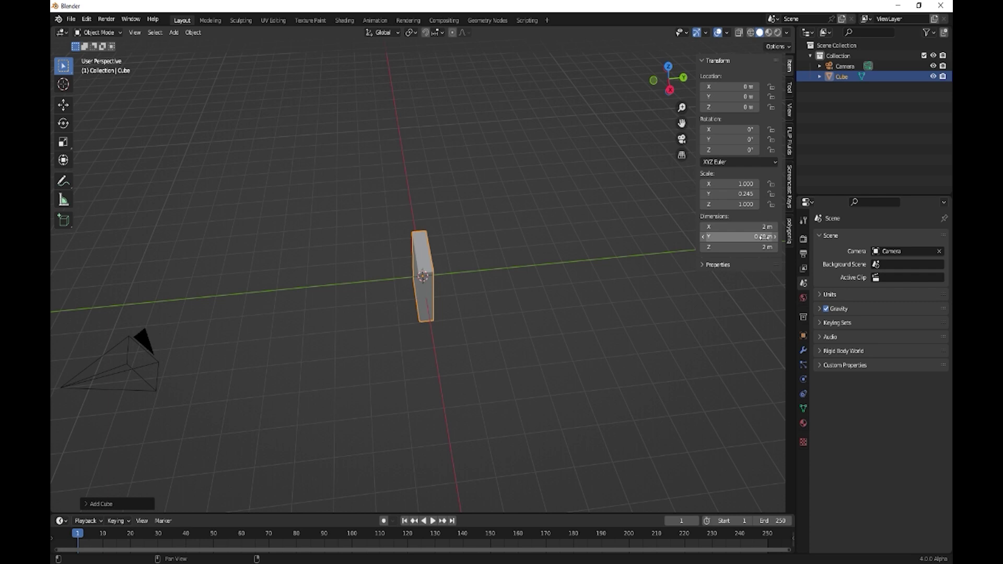
{"action": "left_click", "coordinate": [767, 228]}
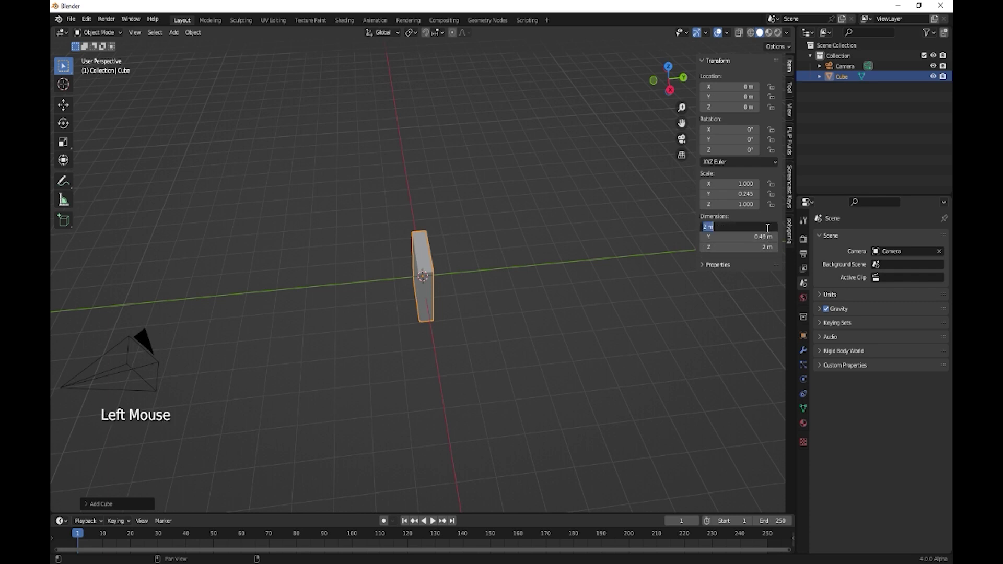
{"action": "type", "text": "0.38"}
{"action": "key", "text": "Return"}
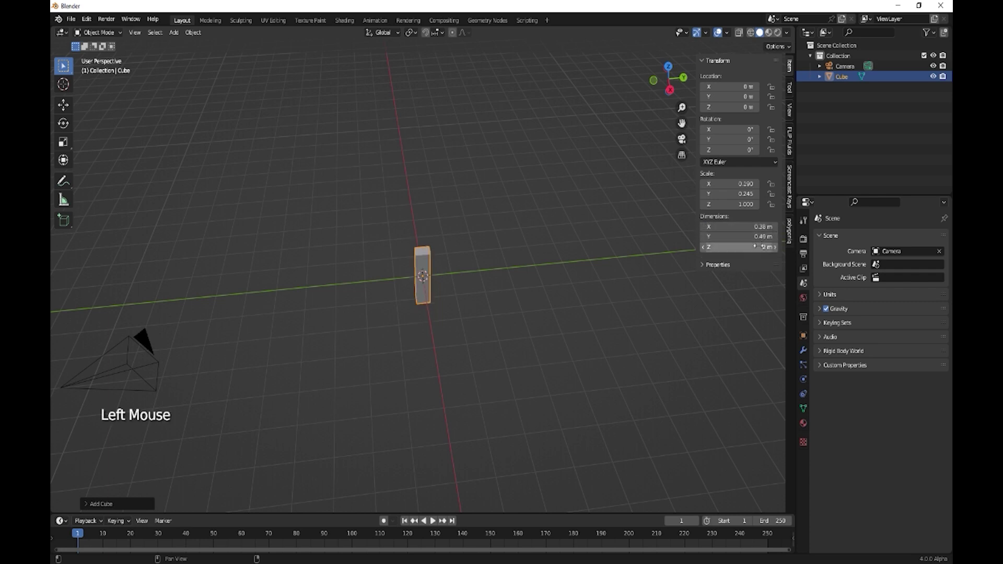
{"action": "left_click", "coordinate": [760, 248]}
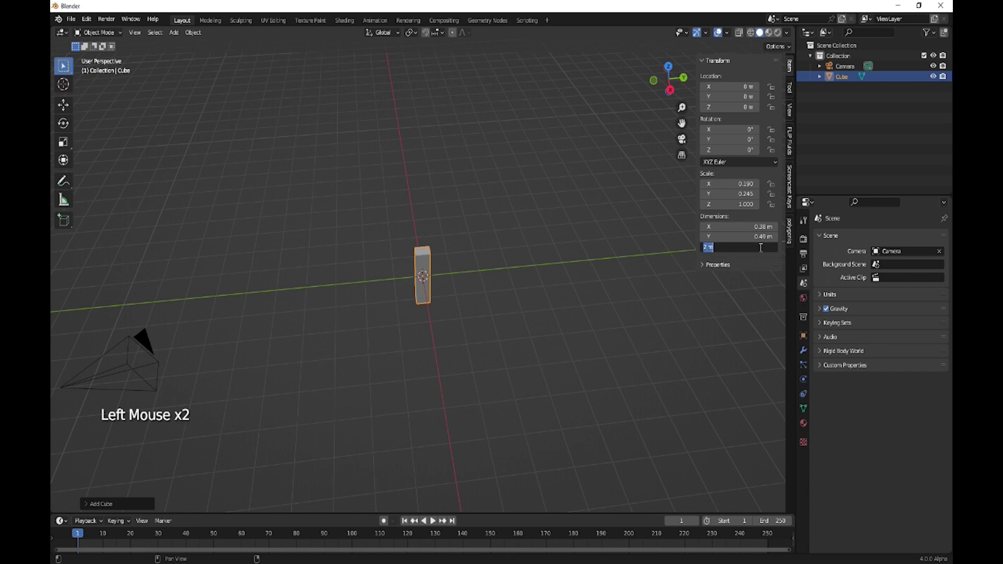
{"action": "type", "text": "0"}
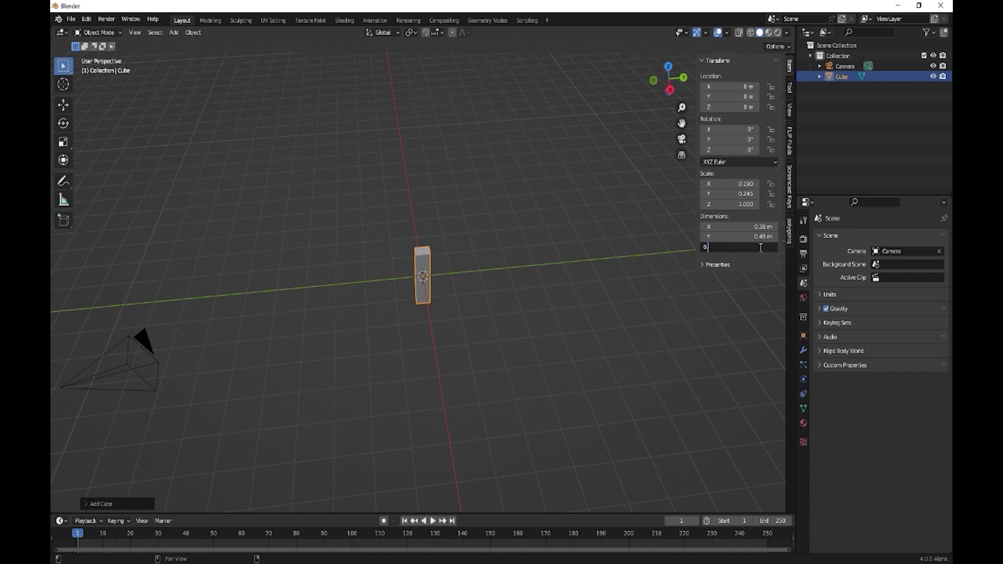
{"action": "type", "text": ".28"}
{"action": "key", "text": "Return"}
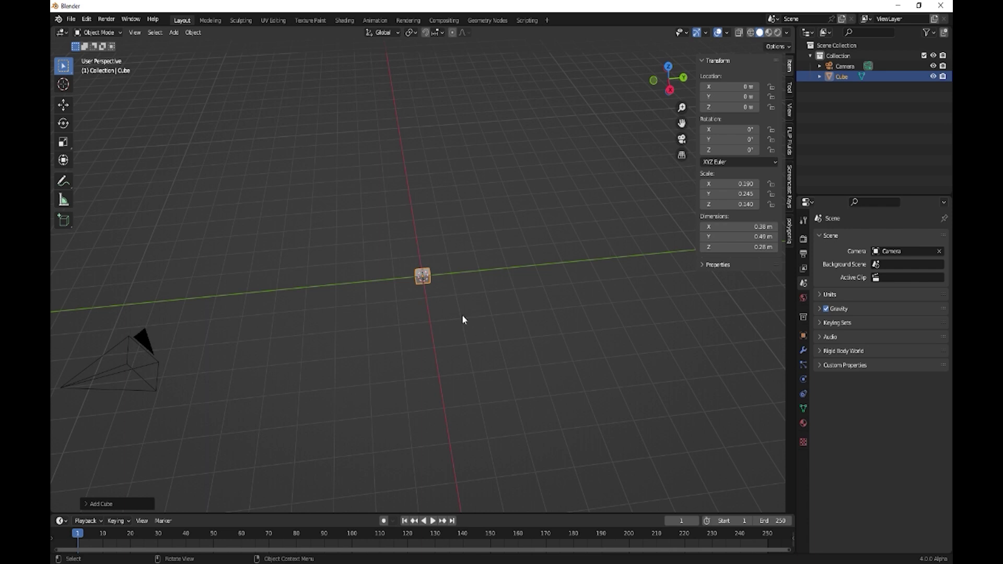
Raise the box along Z by about 0.176 m so that it sits above the ground plane.
{"action": "key", "text": "KP_Decimal"}
{"action": "middle_click_drag", "start_coordinate": [490, 385], "coordinate": [486, 359]}
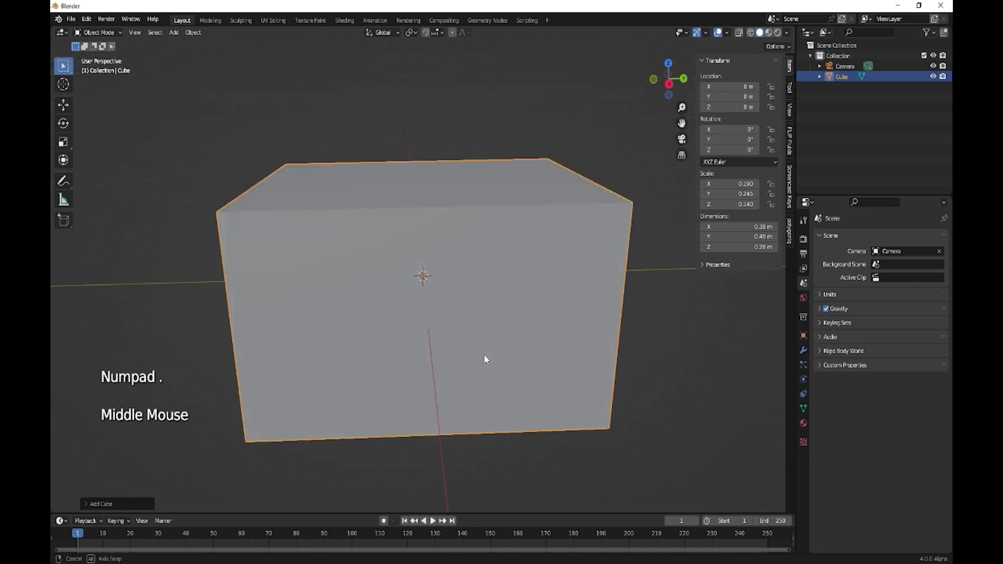
{"action": "scroll", "coordinate": [484, 362], "scroll_direction": "down", "scroll_amount": 2}
{"action": "left_click", "coordinate": [456, 252]}
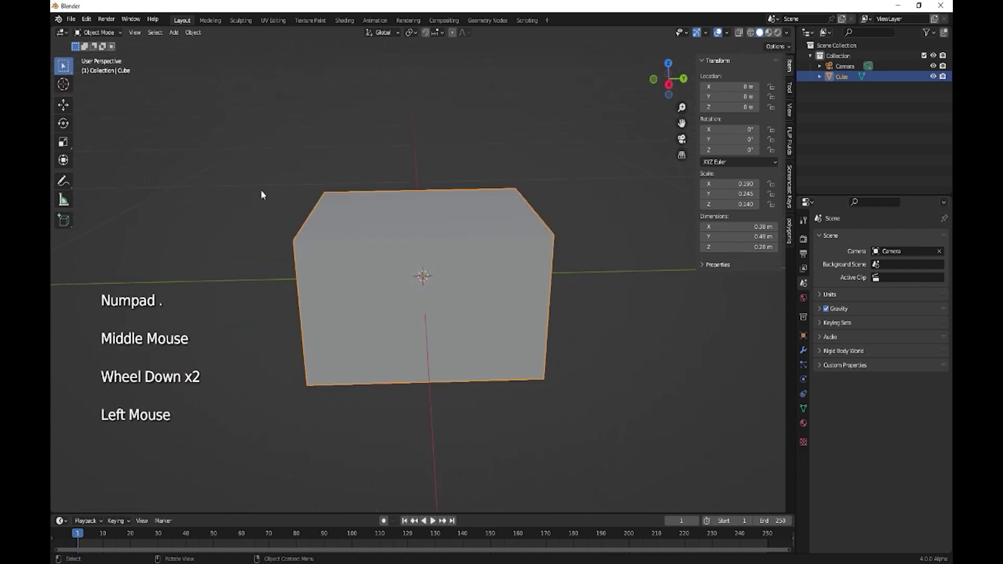
{"action": "left_click", "coordinate": [63, 160]}
{"action": "left_click_drag", "start_coordinate": [423, 220], "coordinate": [423, 135]}
{"action": "left_click", "coordinate": [438, 269]}
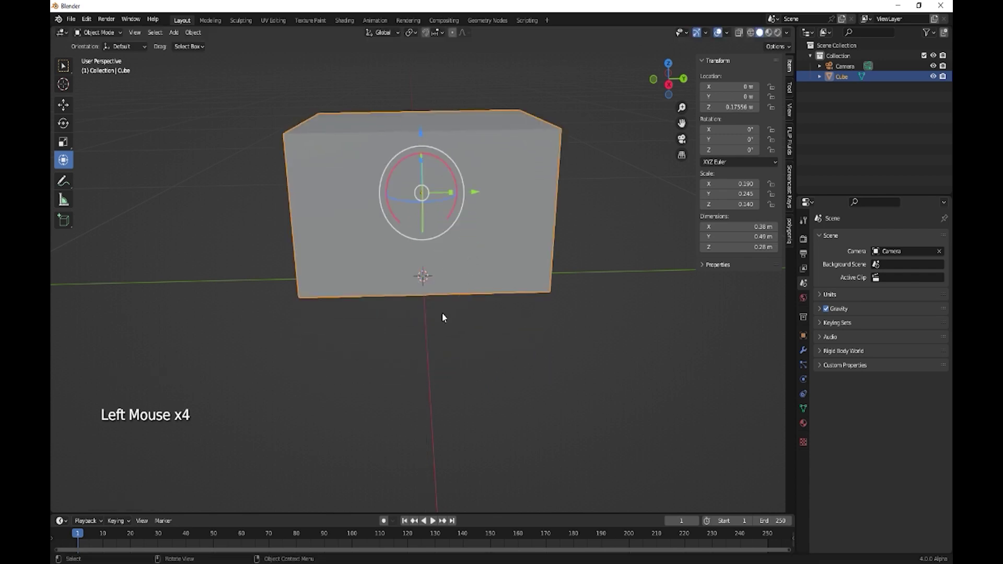
Apply the box's scale in Object Mode.
{"action": "mouse_move", "coordinate": [443, 316]}
{"action": "middle_mouse_down"}
{"action": "mouse_move", "coordinate": [494, 331]}
{"action": "mouse_move", "coordinate": [456, 321]}
{"action": "middle_mouse_up"}
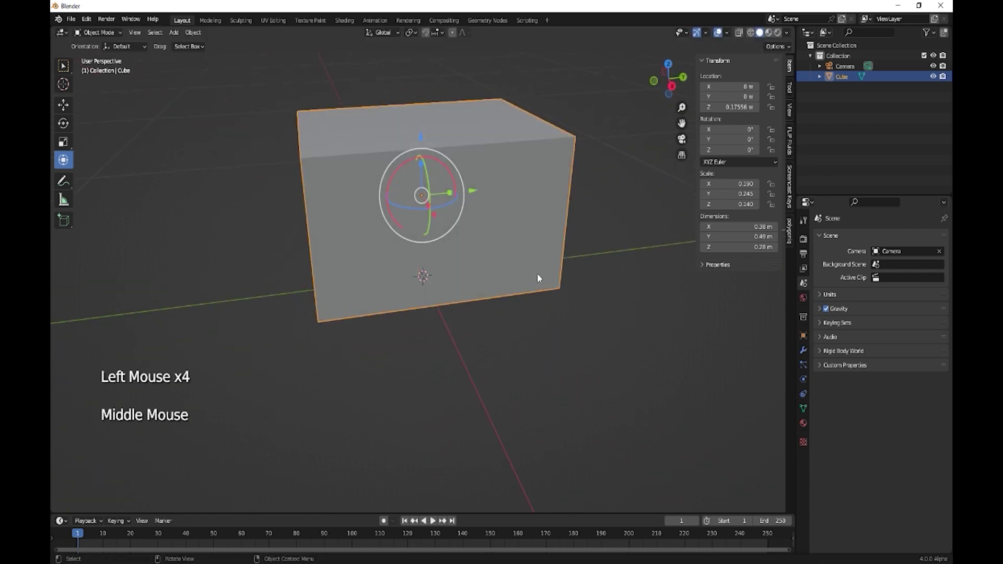
{"action": "key", "text": "Tab"}
{"action": "middle_click_drag", "start_coordinate": [520, 273], "coordinate": [502, 276]}
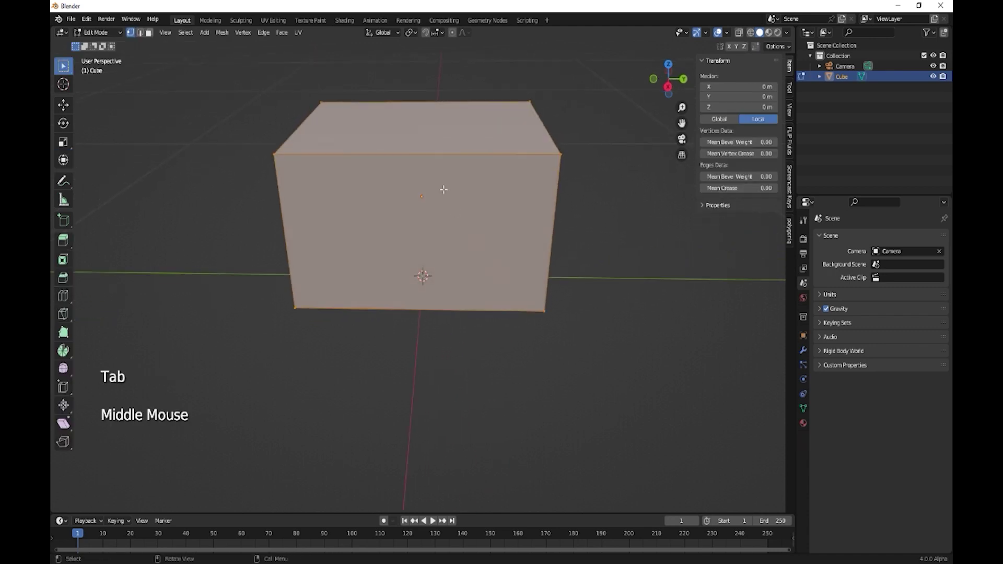
{"action": "key", "text": "Tab"}
{"action": "key", "text": "ctrl+a"}
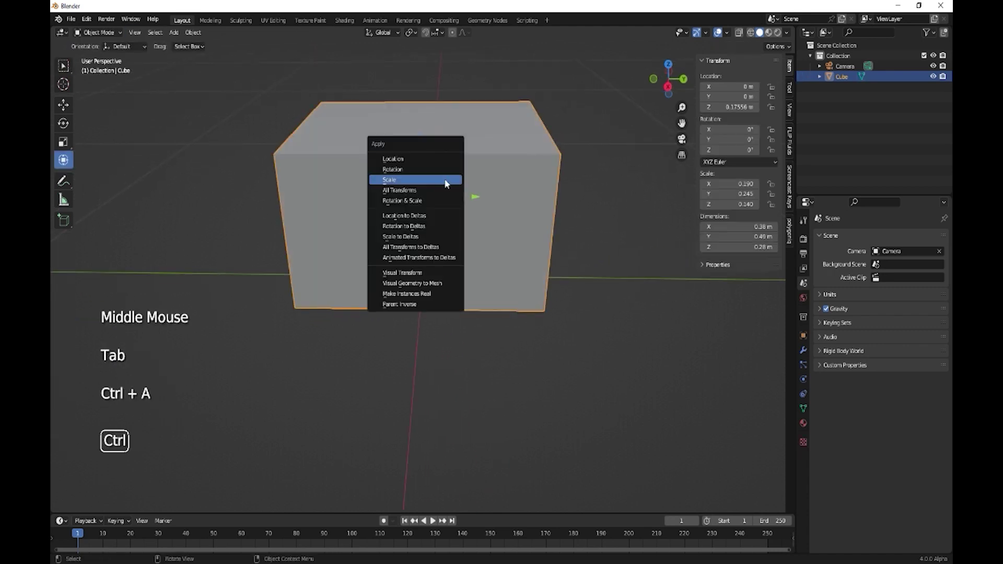
{"action": "left_click", "coordinate": [394, 181]}
Add one vertical loop cut around the box in Edit Mode and slide it to about Y 0.1165 m.
{"action": "key", "text": "Tab"}
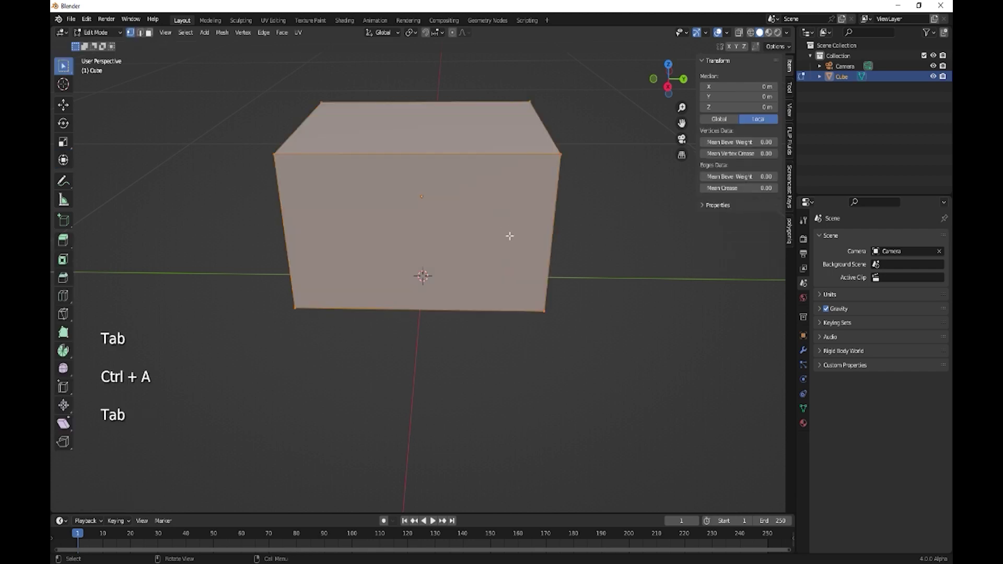
{"action": "key", "text": "ctrl+r"}
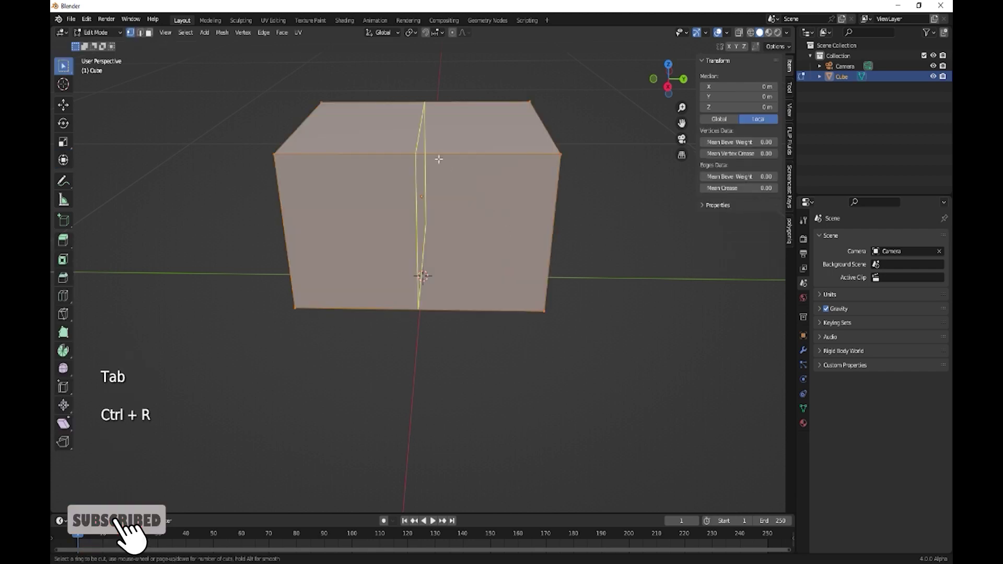
{"action": "left_click", "coordinate": [438, 159]}
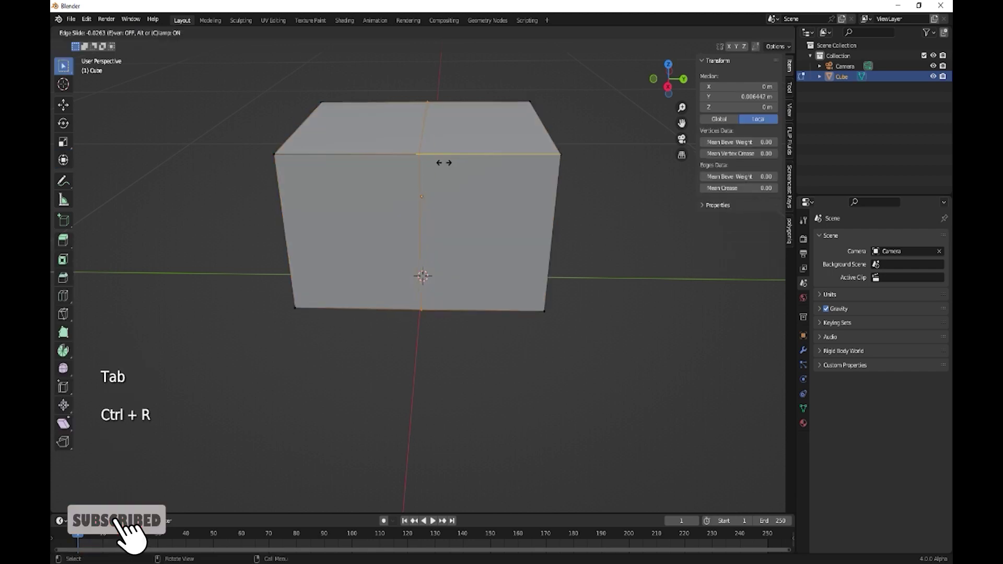
{"action": "left_click", "coordinate": [507, 164]}
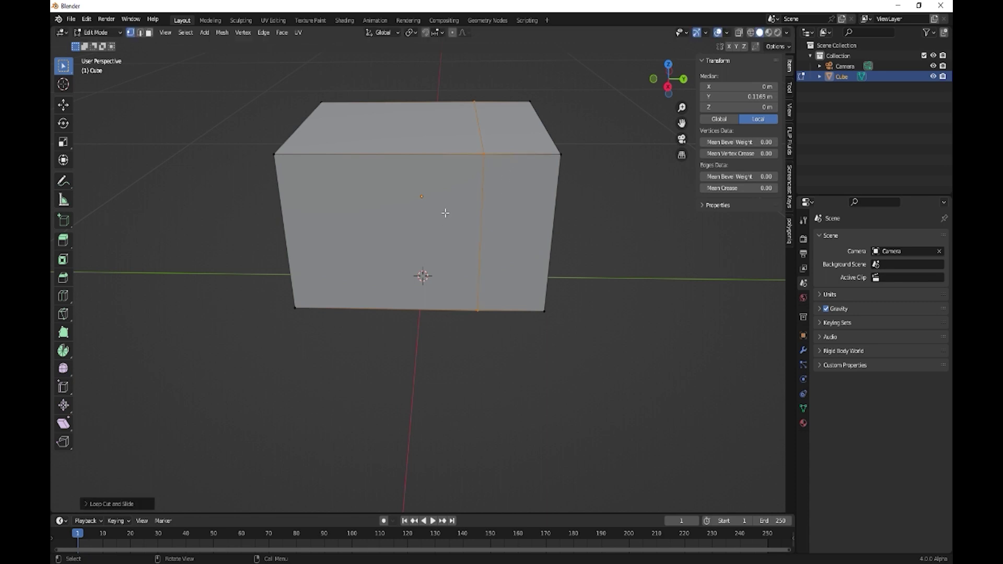
Inset the larger front face of the box by about 0.02 m.
{"action": "middle_click_drag", "start_coordinate": [445, 213], "coordinate": [444, 203]}
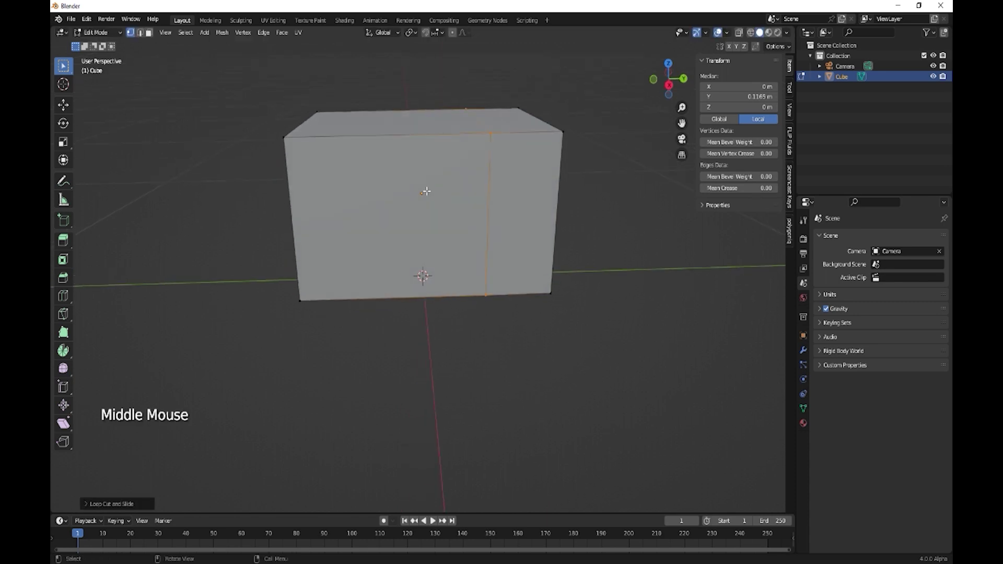
{"action": "key", "text": "3"}
{"action": "left_click", "coordinate": [444, 195]}
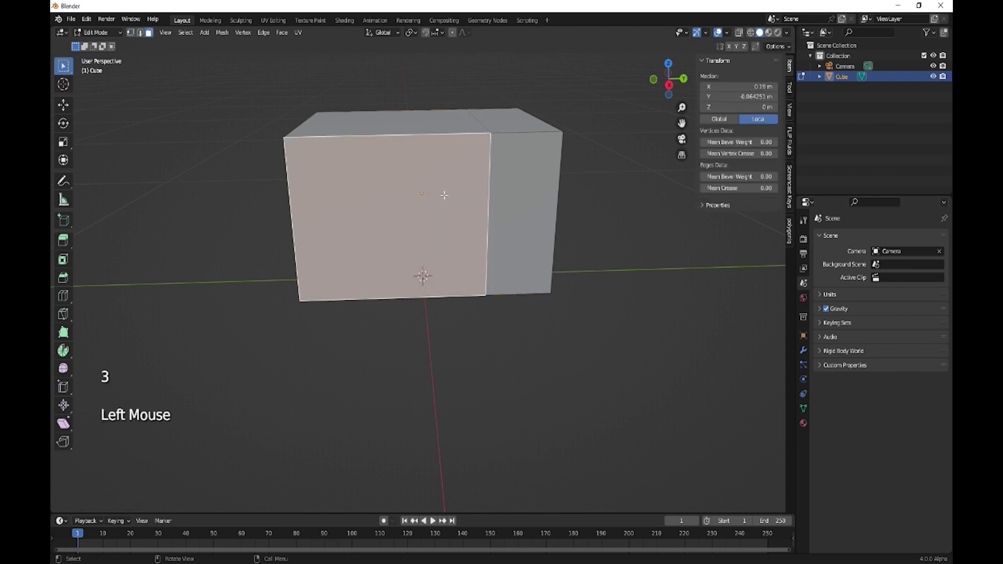
{"action": "key", "text": "i"}
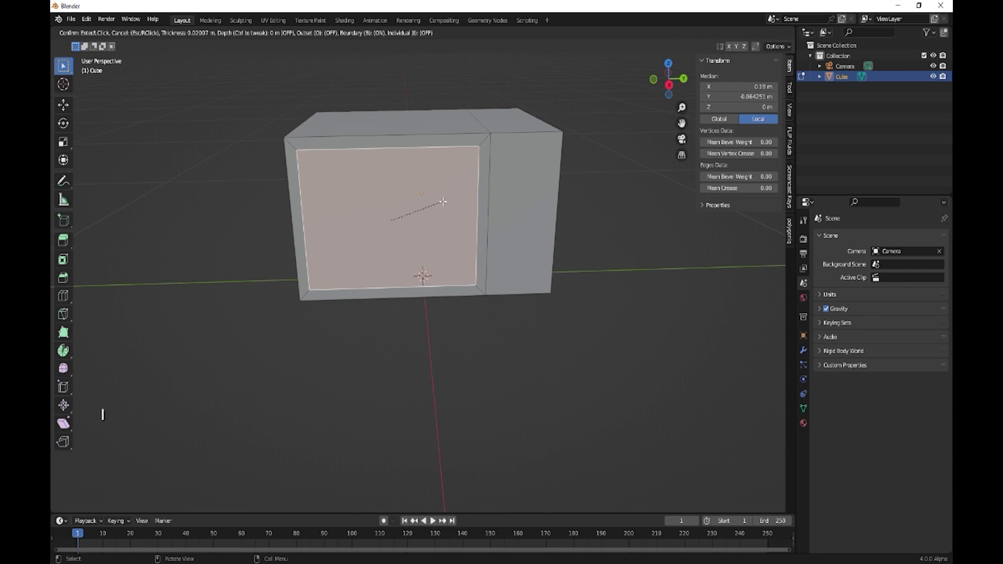
{"action": "left_click", "coordinate": [442, 200]}
Extrude the inset front face about 0.308 m inward along the X axis to form a cavity.
{"action": "middle_click_drag", "start_coordinate": [450, 259], "coordinate": [478, 226]}
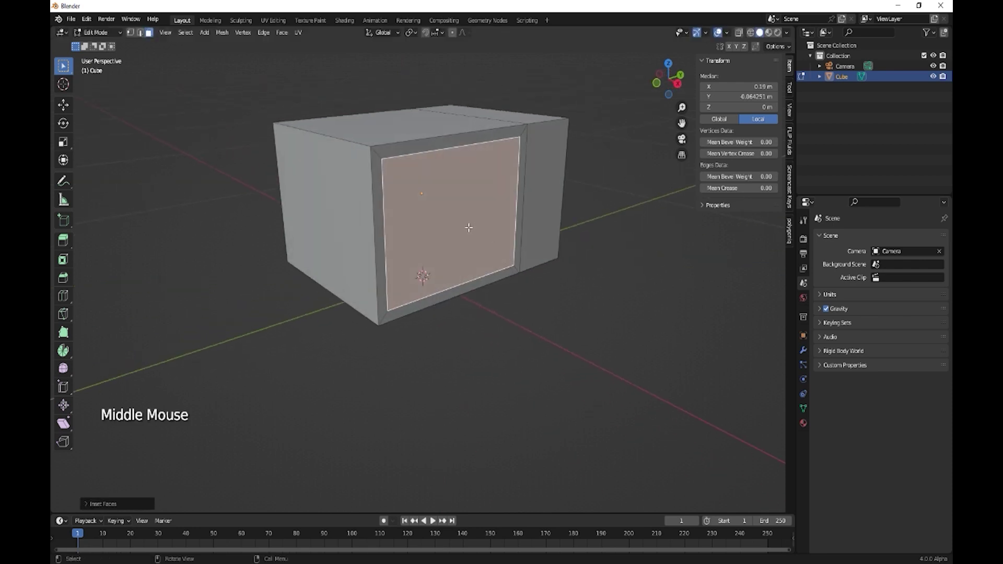
{"action": "left_click", "coordinate": [63, 160]}
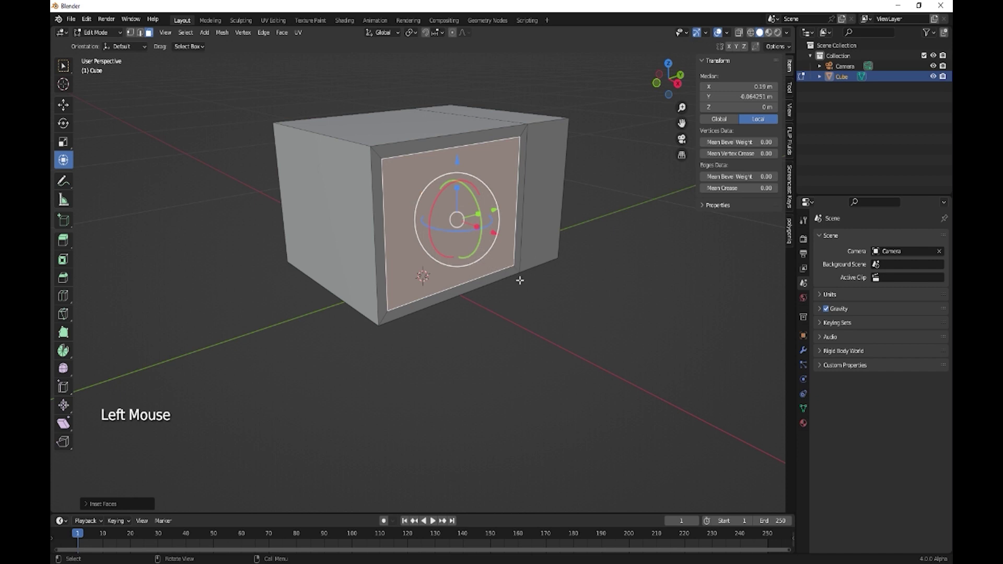
{"action": "key", "text": "e"}
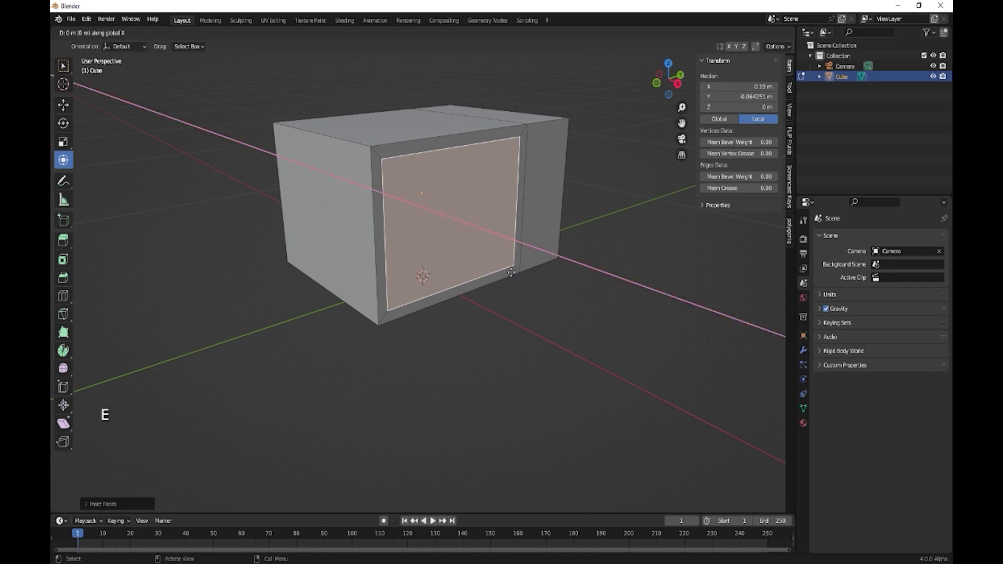
{"action": "key", "text": "x"}
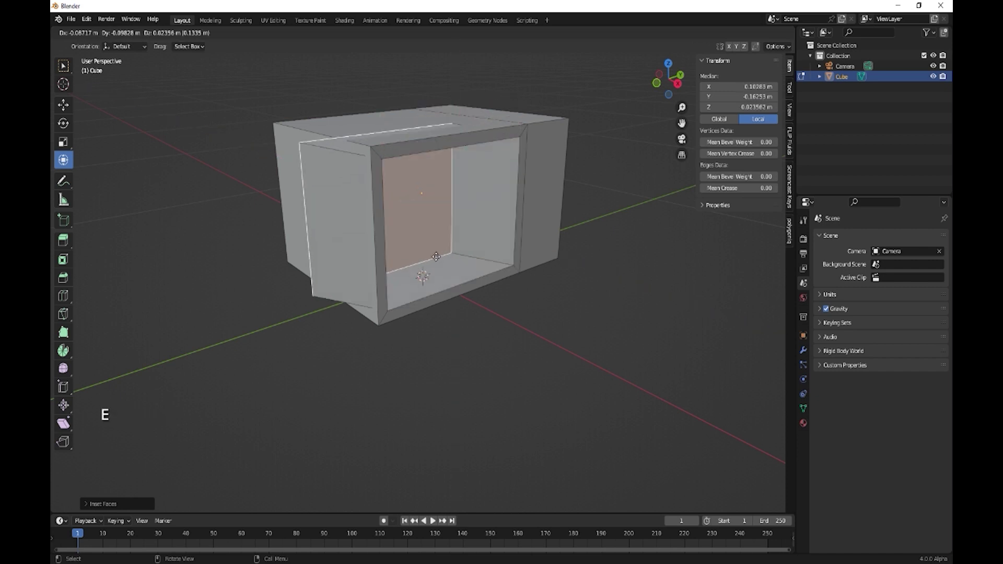
{"action": "key", "text": "x"}
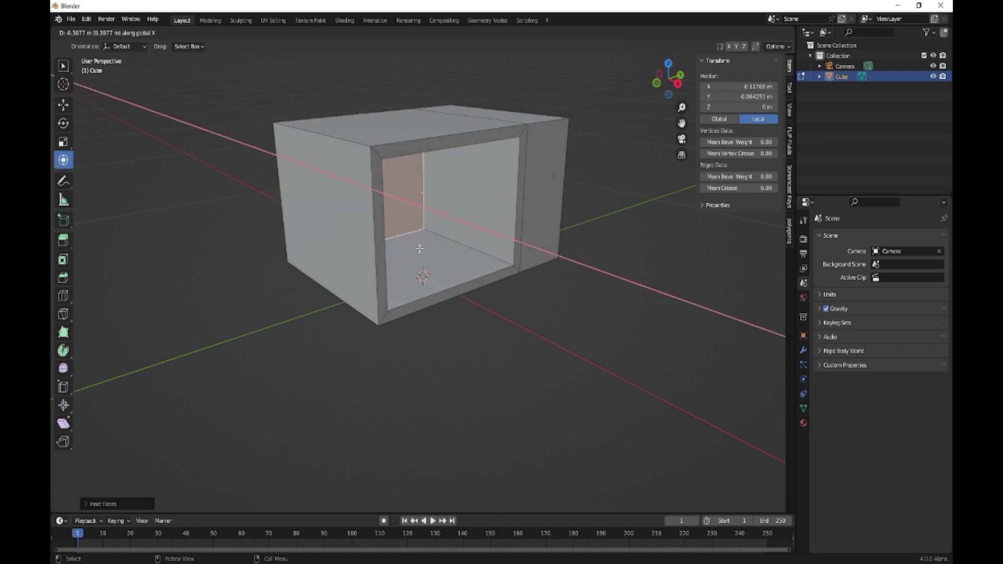
{"action": "left_click", "coordinate": [418, 249]}
Extrude the narrow front face beside the cavity outward along X by about 0.023 m.
{"action": "middle_click_drag", "start_coordinate": [497, 320], "coordinate": [510, 340]}
{"action": "left_click", "coordinate": [535, 190]}
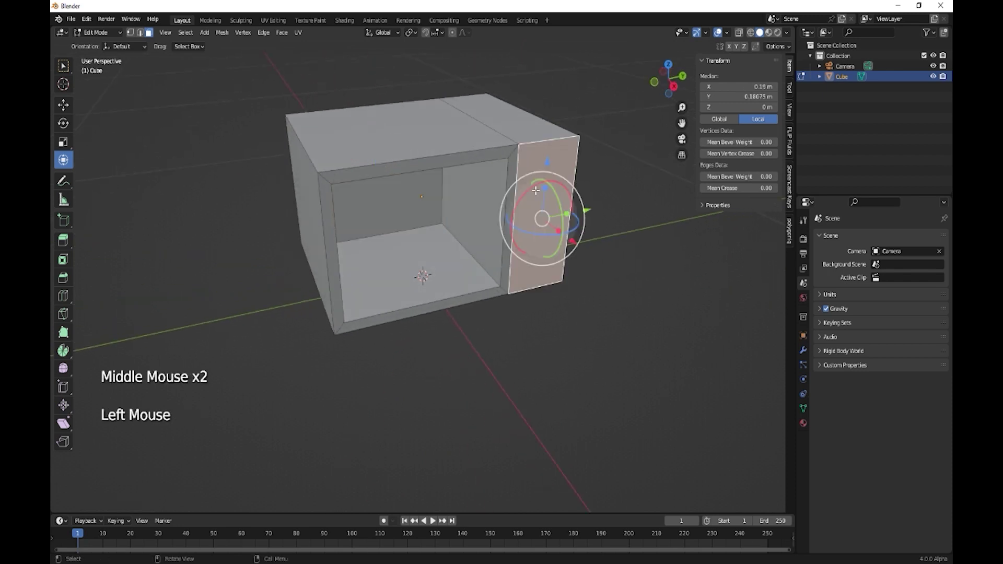
{"action": "middle_click_drag", "start_coordinate": [555, 305], "coordinate": [544, 261], "text": "shift"}
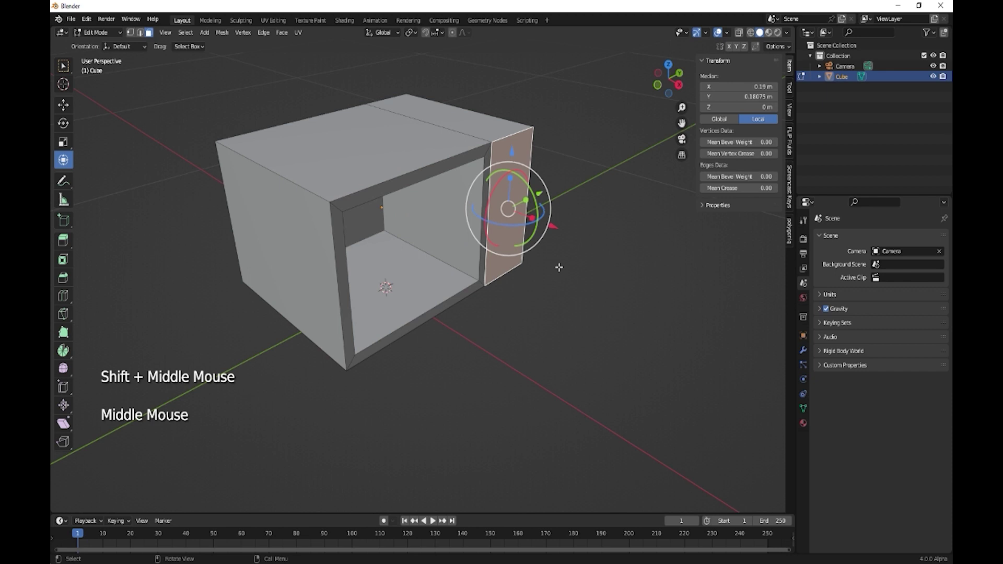
{"action": "key", "text": "e"}
{"action": "key", "text": "x"}
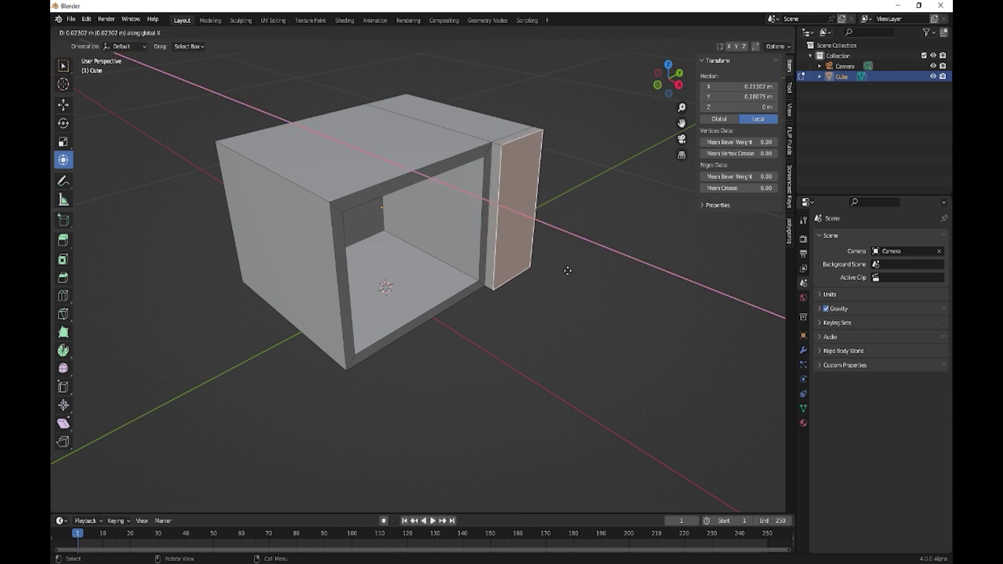
{"action": "left_click", "coordinate": [568, 271]}
Duplicate the four outer corner vertices of the cavity's front frame and offset the copy about 0.284 m along X.
{"action": "middle_click_drag", "start_coordinate": [543, 310], "coordinate": [497, 306]}
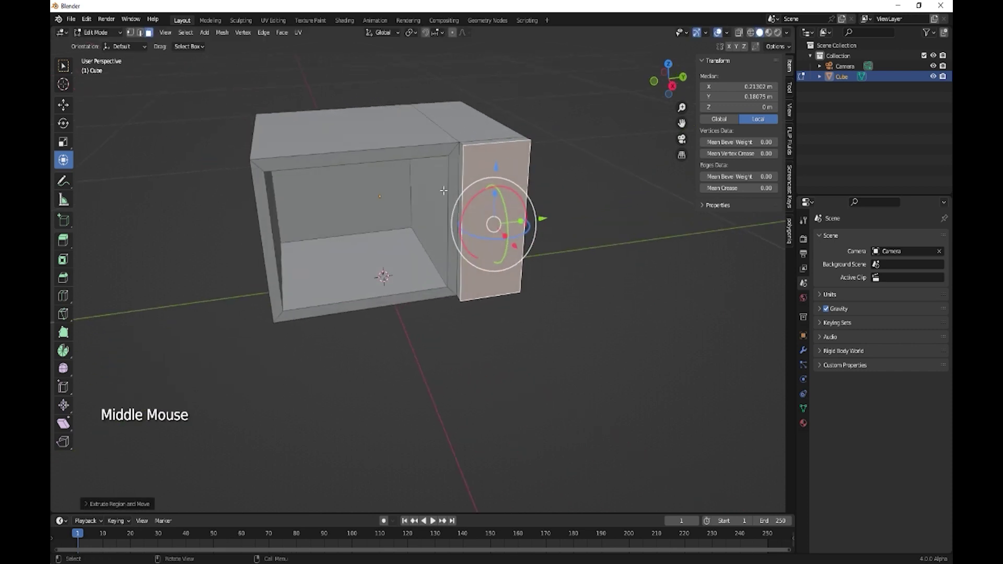
{"action": "key", "text": "1"}
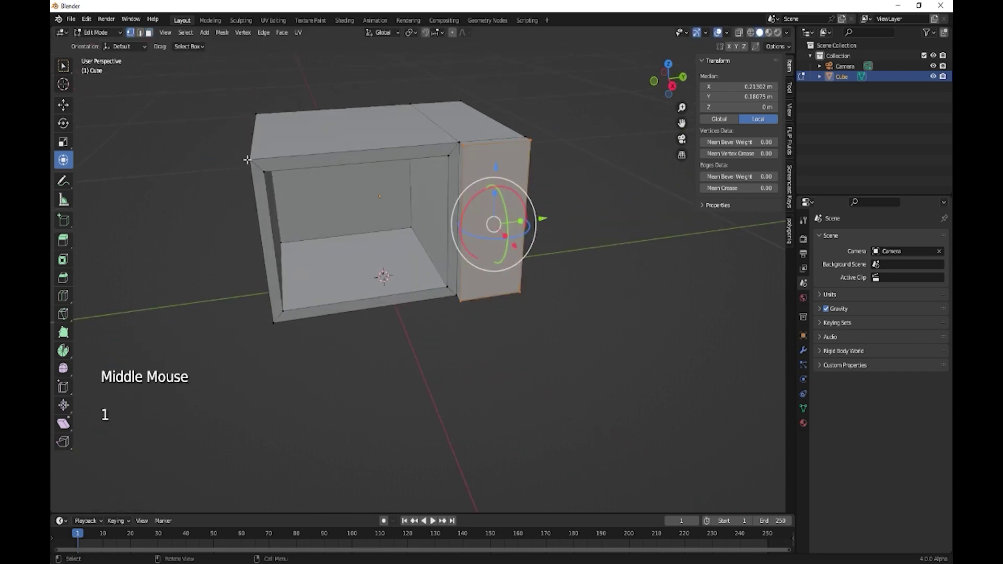
{"action": "left_click", "coordinate": [249, 159]}
{"action": "left_click", "coordinate": [461, 143], "text": "shift"}
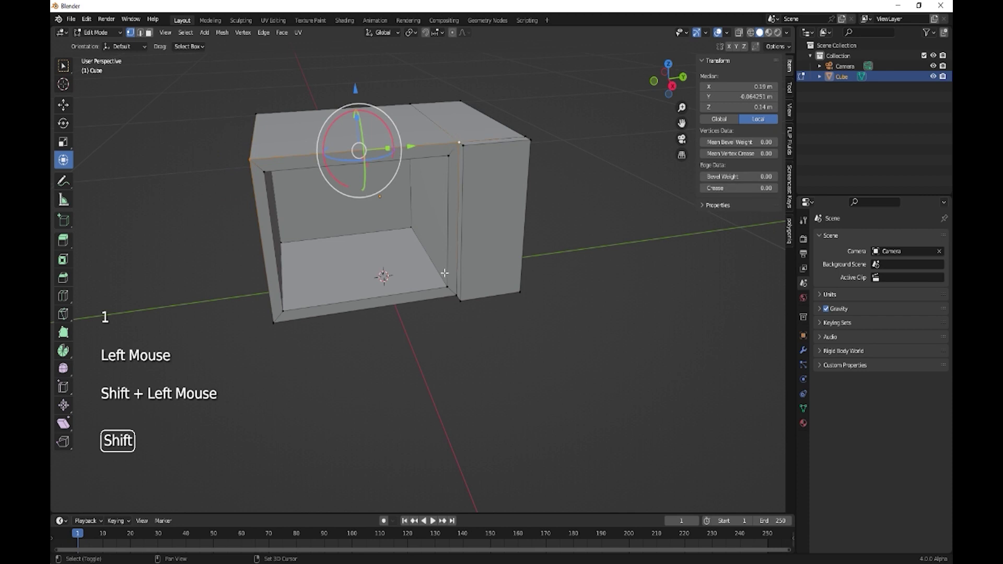
{"action": "left_click", "coordinate": [457, 296], "text": "shift"}
{"action": "left_click", "coordinate": [273, 323], "text": "shift"}
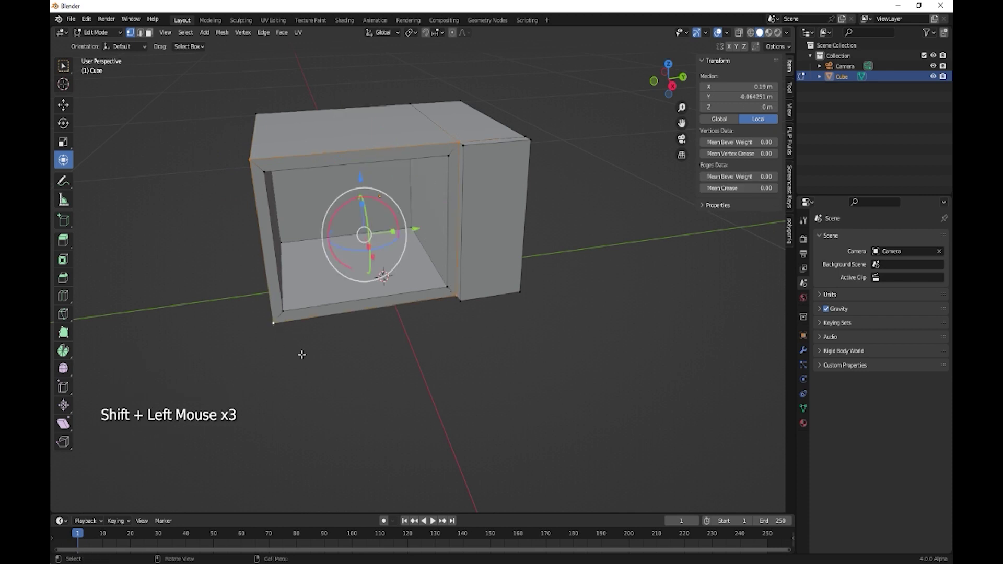
{"action": "middle_click_drag", "start_coordinate": [302, 352], "coordinate": [456, 336]}
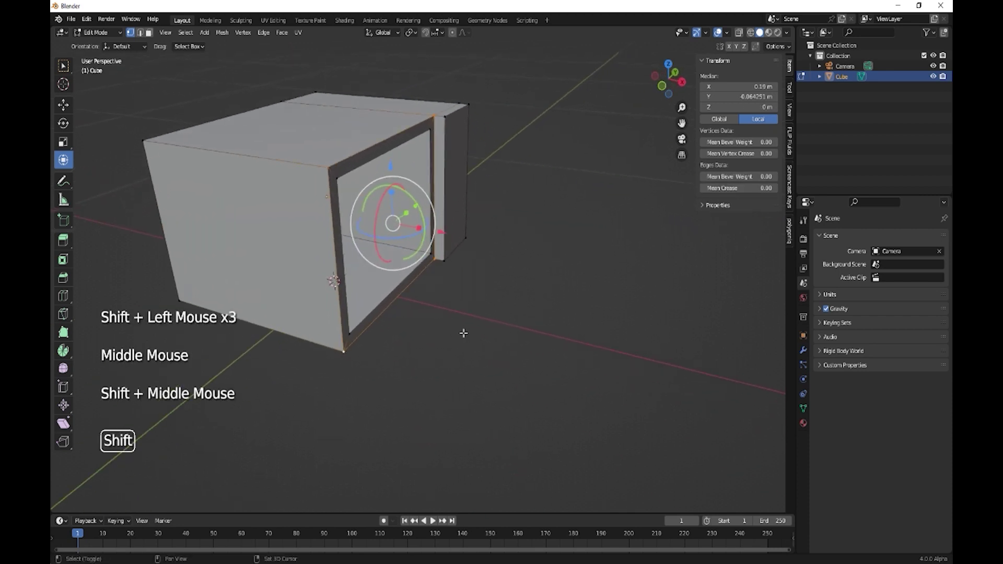
{"action": "key", "text": "shift+d"}
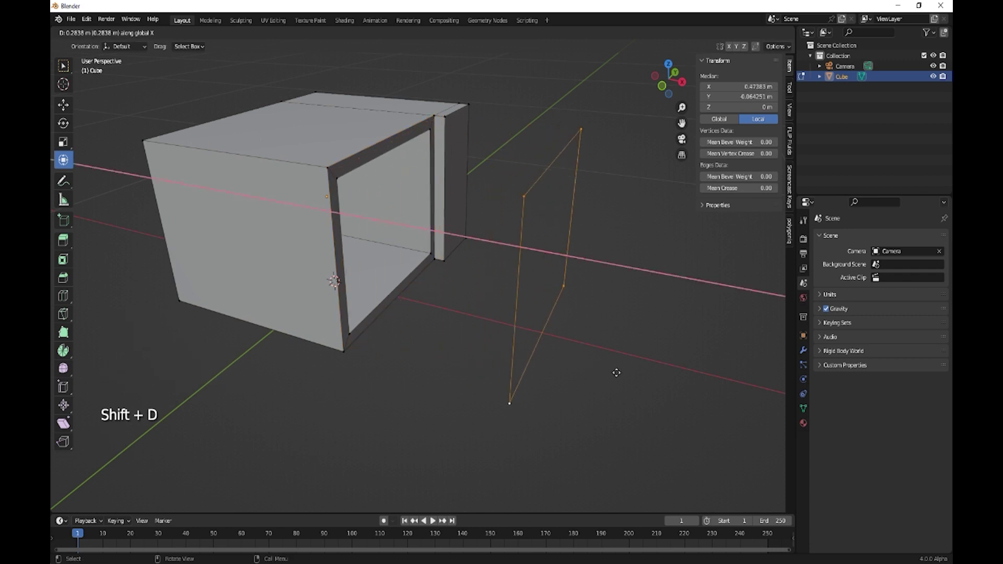
{"action": "left_click", "coordinate": [616, 372]}
Fill the duplicated outline with a face and extrude it about 0.027 m along X to form a door slab.
{"action": "middle_click_drag", "start_coordinate": [609, 365], "coordinate": [573, 360]}
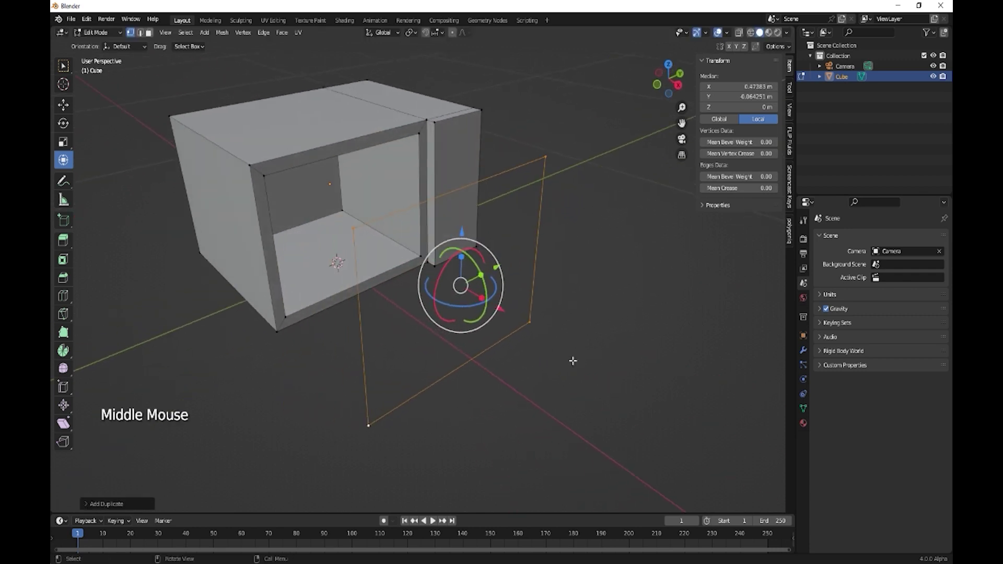
{"action": "key", "text": "f"}
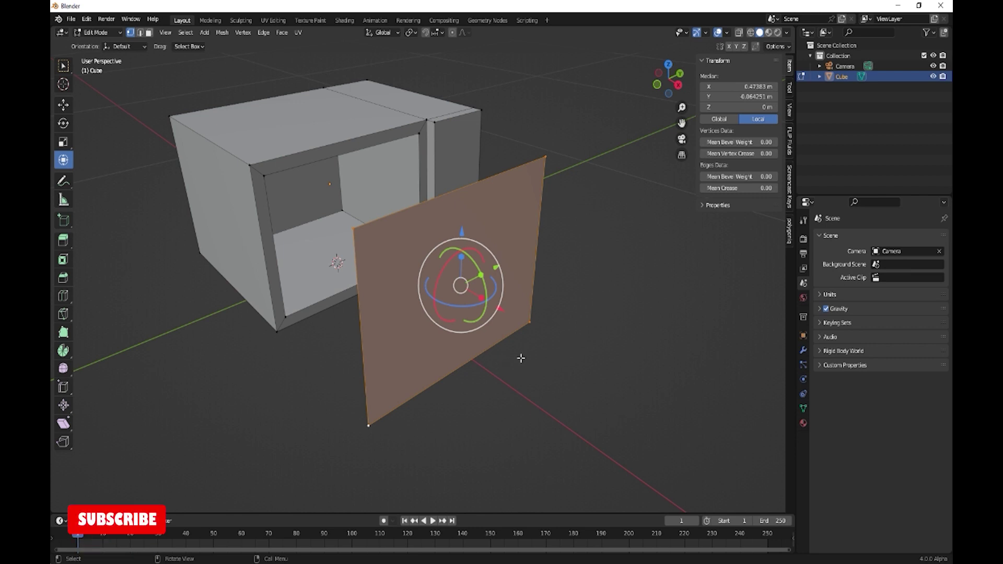
{"action": "key", "text": "e"}
{"action": "key", "text": "x"}
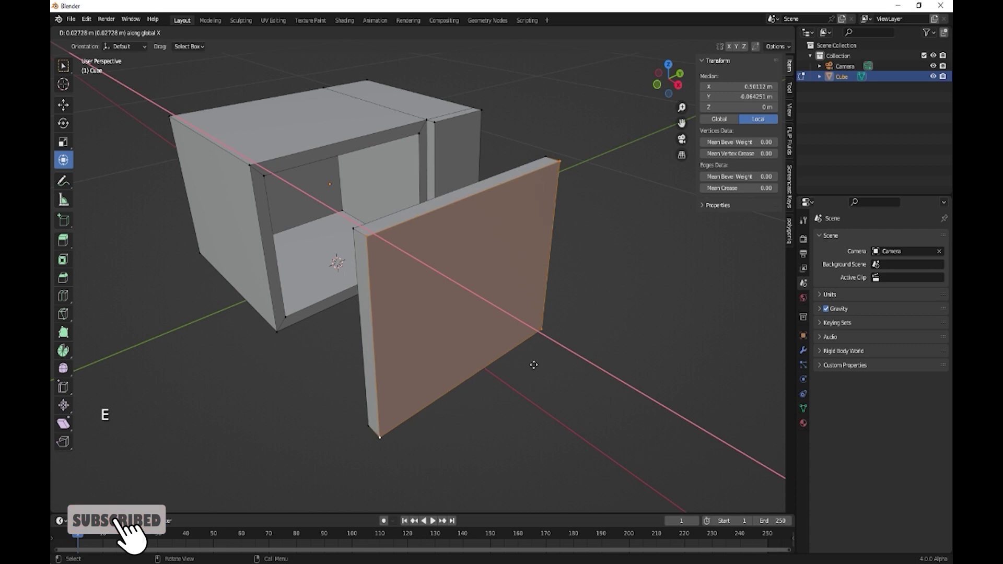
{"action": "left_click", "coordinate": [533, 364]}
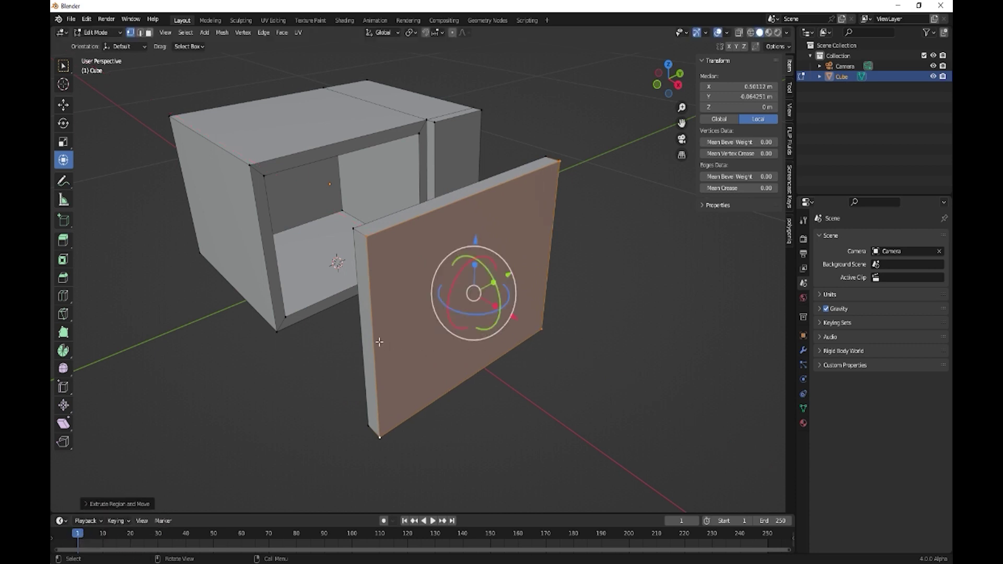
Select all faces of the door slab and separate them from the box into their own object.
{"action": "middle_click_drag", "start_coordinate": [371, 330], "coordinate": [477, 340]}
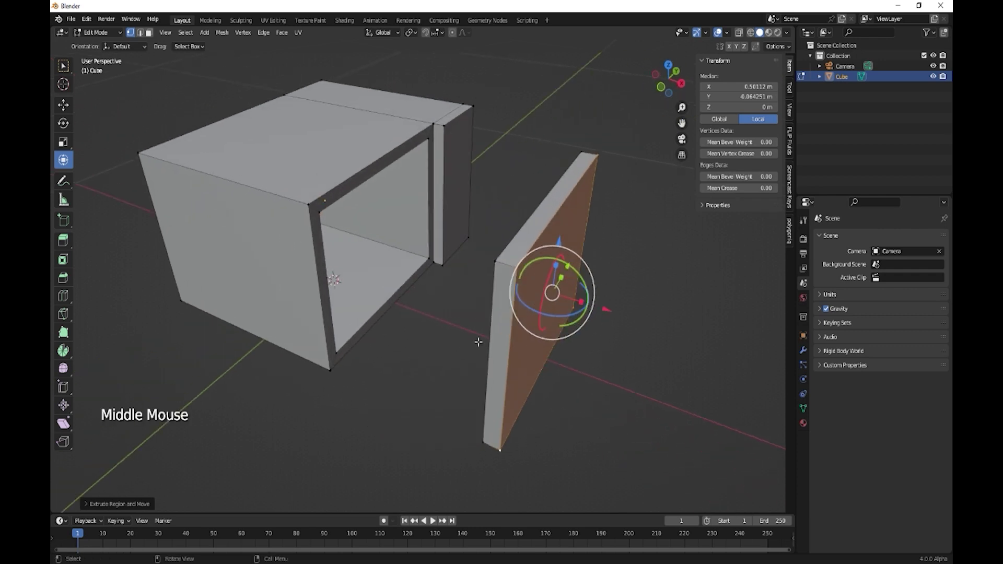
{"action": "left_click", "coordinate": [506, 267], "text": "alt"}
{"action": "key", "text": "3"}
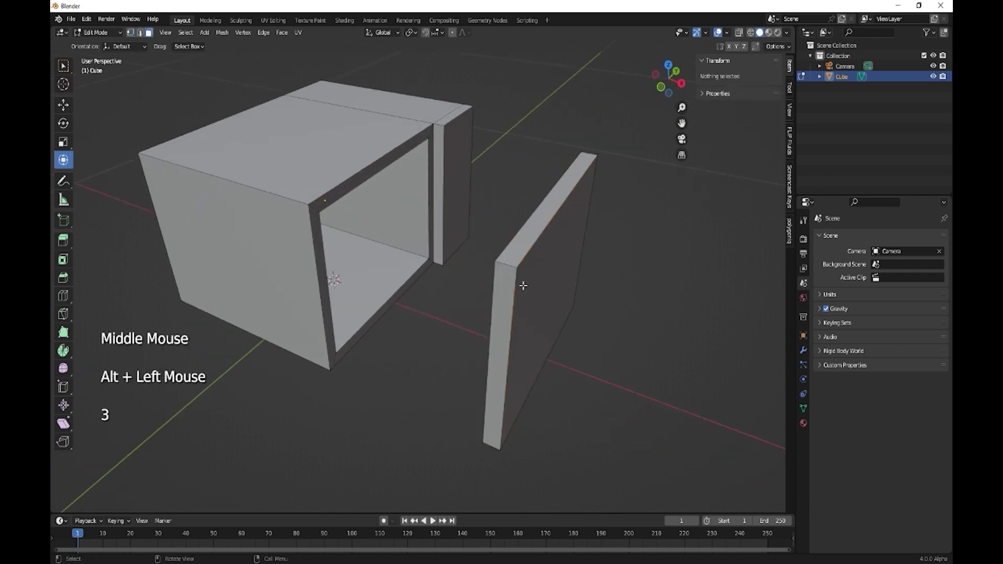
{"action": "left_click", "coordinate": [534, 317]}
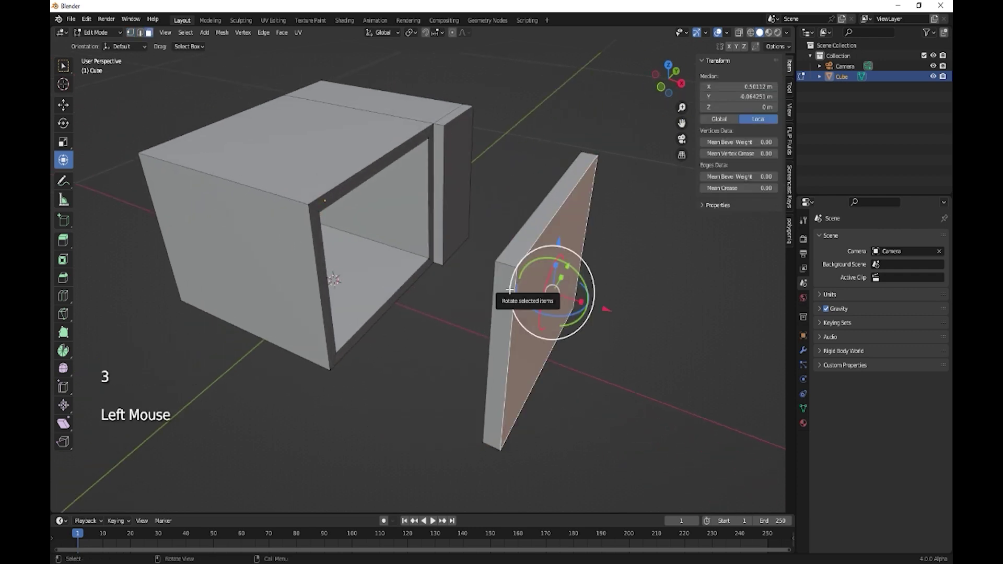
{"action": "left_click", "coordinate": [507, 265], "text": "alt+shift"}
{"action": "middle_click_drag", "start_coordinate": [507, 266], "coordinate": [578, 268]}
{"action": "left_click", "coordinate": [578, 269], "text": "shift"}
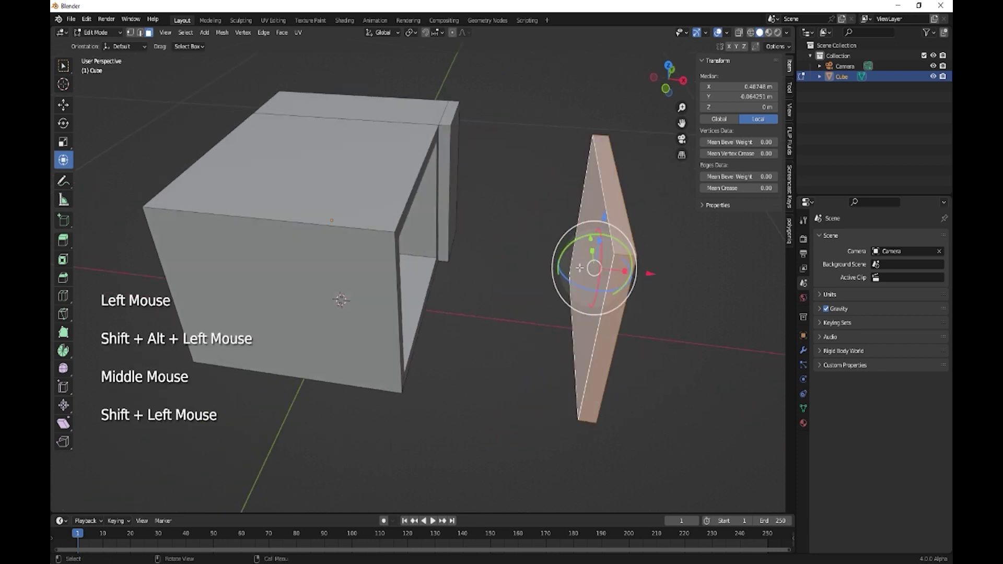
{"action": "key", "text": "p"}
{"action": "left_click", "coordinate": [579, 270]}
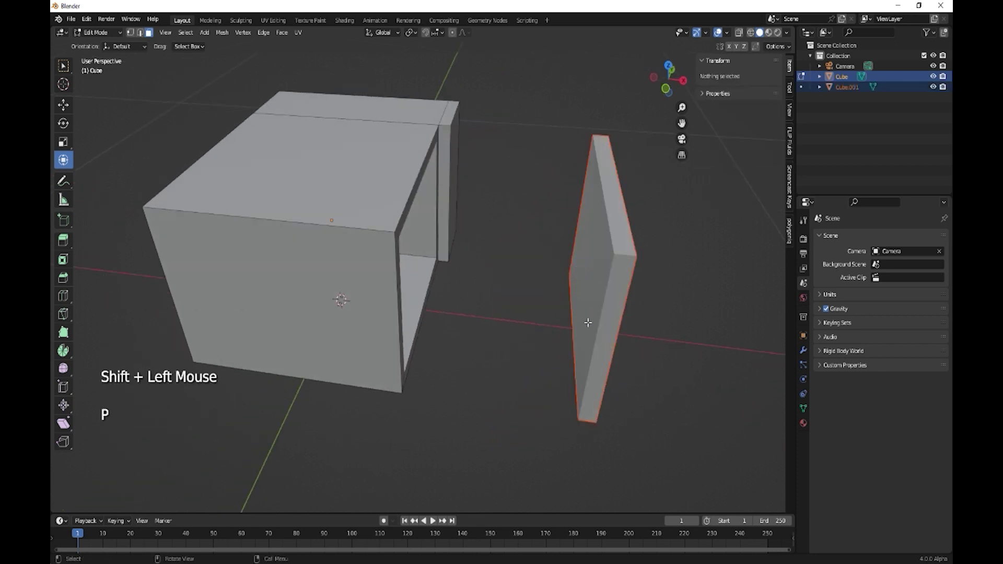
Set the door's origin to its geometry in Object Mode and move the door along X against the box front, to about X 0.21 m.
{"action": "key", "text": "Tab"}
{"action": "middle_click_drag", "start_coordinate": [606, 392], "coordinate": [589, 375]}
{"action": "left_click", "coordinate": [553, 306]}
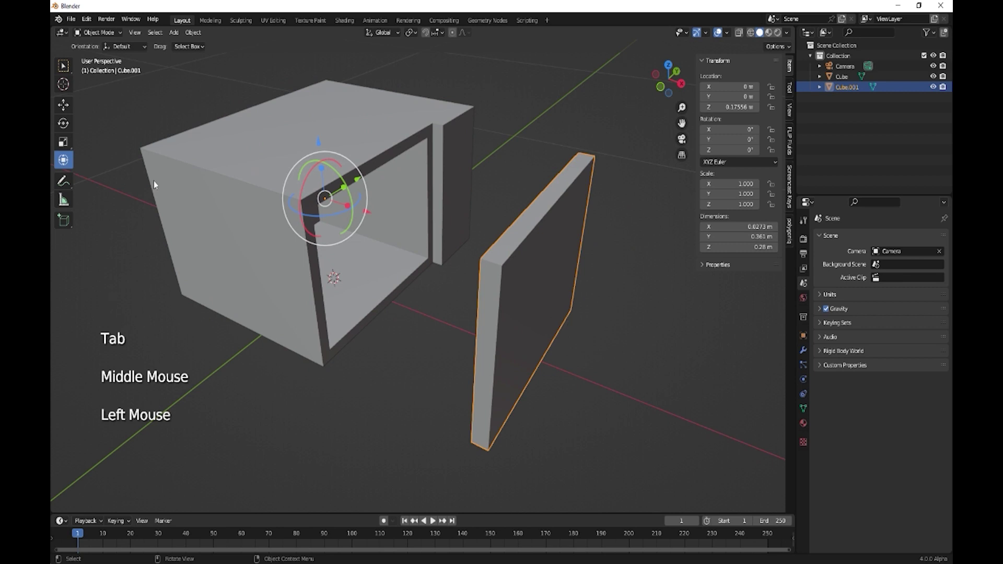
{"action": "left_click", "coordinate": [193, 33]}
{"action": "mouse_move", "coordinate": [236, 55]}
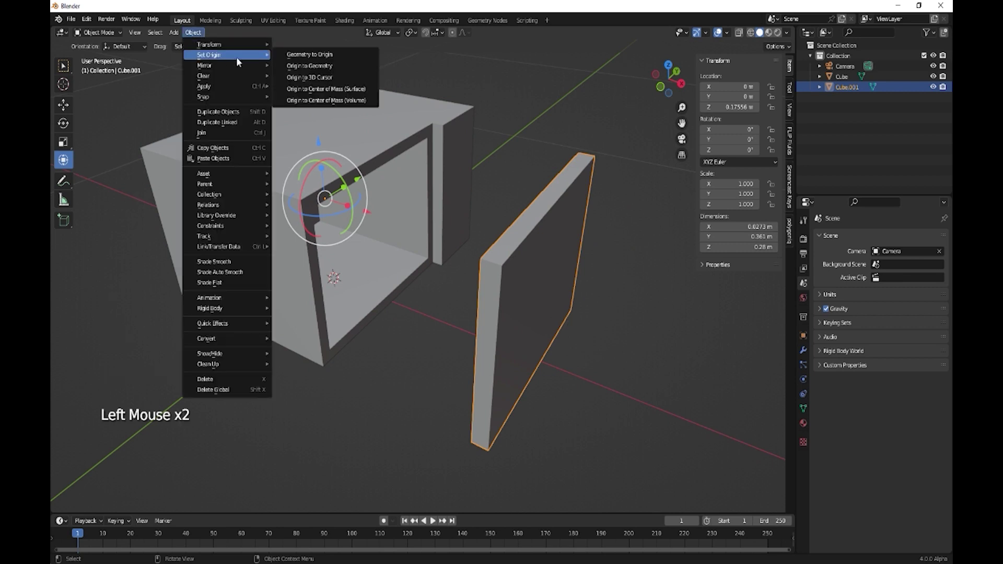
{"action": "left_click", "coordinate": [310, 65]}
{"action": "left_click_drag", "start_coordinate": [565, 300], "coordinate": [439, 256]}
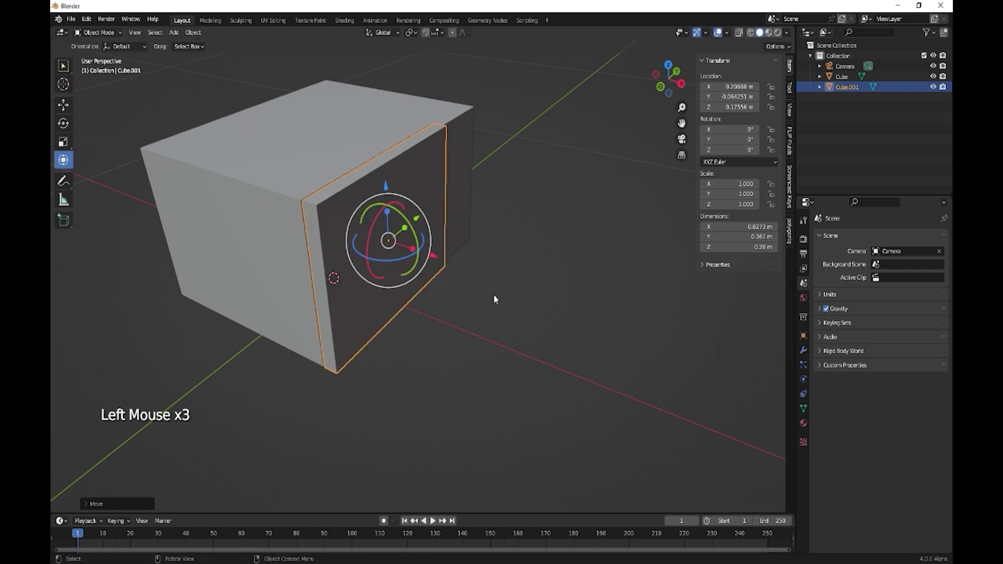
Move the box's narrow front panel face outward along X by about 0.0055 m, flush with the door's front.
{"action": "middle_click_drag", "start_coordinate": [494, 289], "coordinate": [481, 346]}
{"action": "scroll", "coordinate": [463, 360], "scroll_direction": "up", "scroll_amount": 2}
{"action": "left_click_drag", "start_coordinate": [466, 367], "coordinate": [509, 339]}
{"action": "middle_click_drag", "start_coordinate": [464, 369], "coordinate": [510, 340]}
{"action": "left_click", "coordinate": [535, 171]}
{"action": "key", "text": "Tab"}
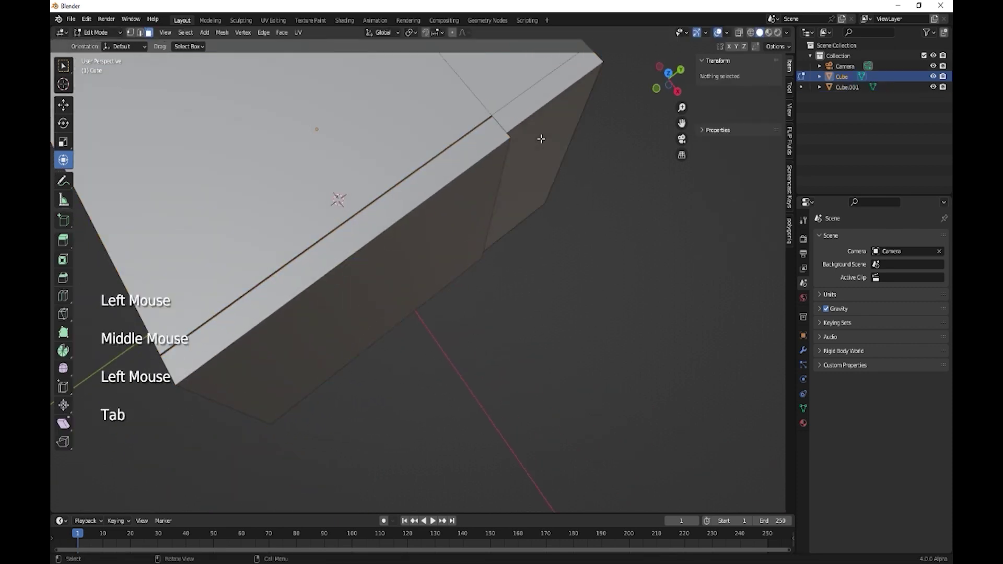
{"action": "left_click", "coordinate": [544, 177]}
{"action": "left_click", "coordinate": [571, 218]}
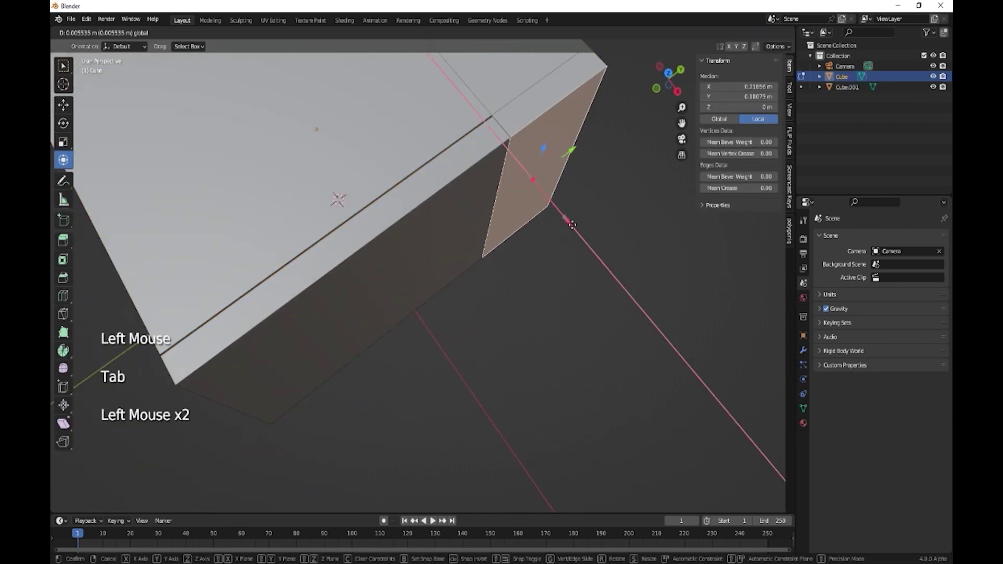
{"action": "key", "text": "Tab"}
Move the door away from the box along X to about X 0.487 m.
{"action": "middle_click_drag", "start_coordinate": [509, 348], "coordinate": [497, 309]}
{"action": "scroll", "coordinate": [428, 279], "scroll_direction": "down", "scroll_amount": 3}
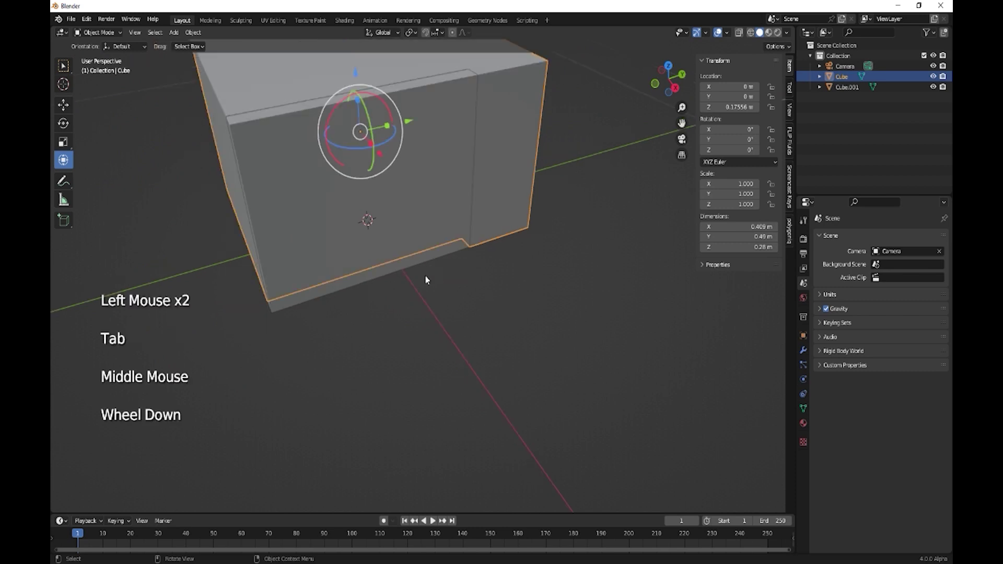
{"action": "middle_click_drag", "start_coordinate": [427, 279], "coordinate": [510, 344], "text": "shift"}
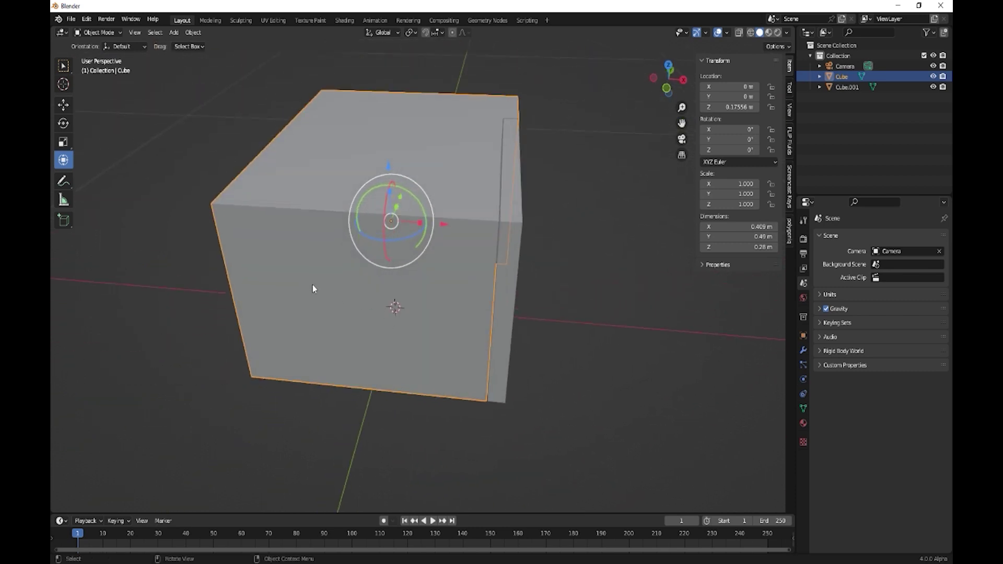
{"action": "middle_click_drag", "start_coordinate": [367, 298], "coordinate": [381, 291]}
{"action": "left_click", "coordinate": [521, 200]}
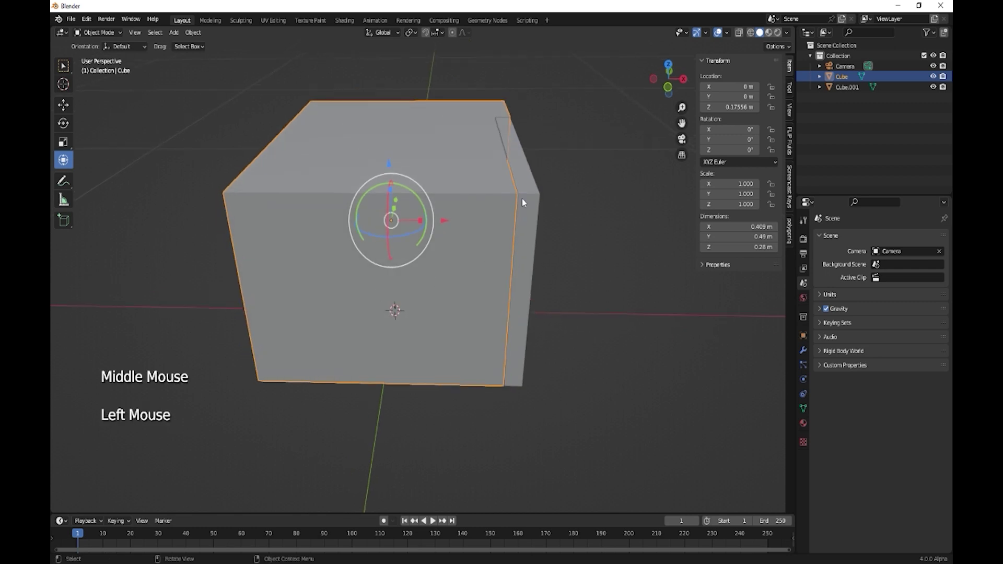
{"action": "left_click_drag", "start_coordinate": [572, 249], "coordinate": [742, 250]}
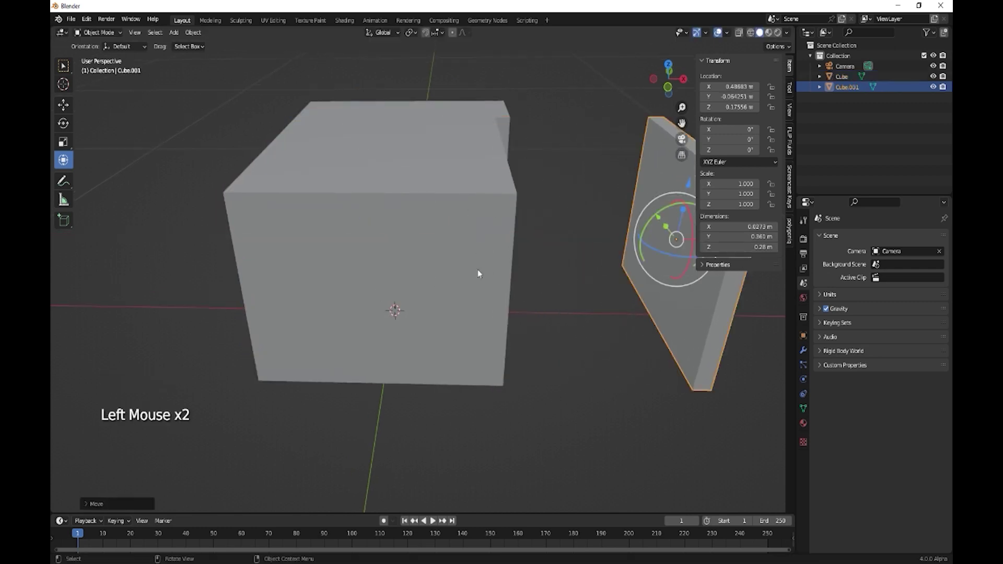
{"action": "key", "text": "Tab"}
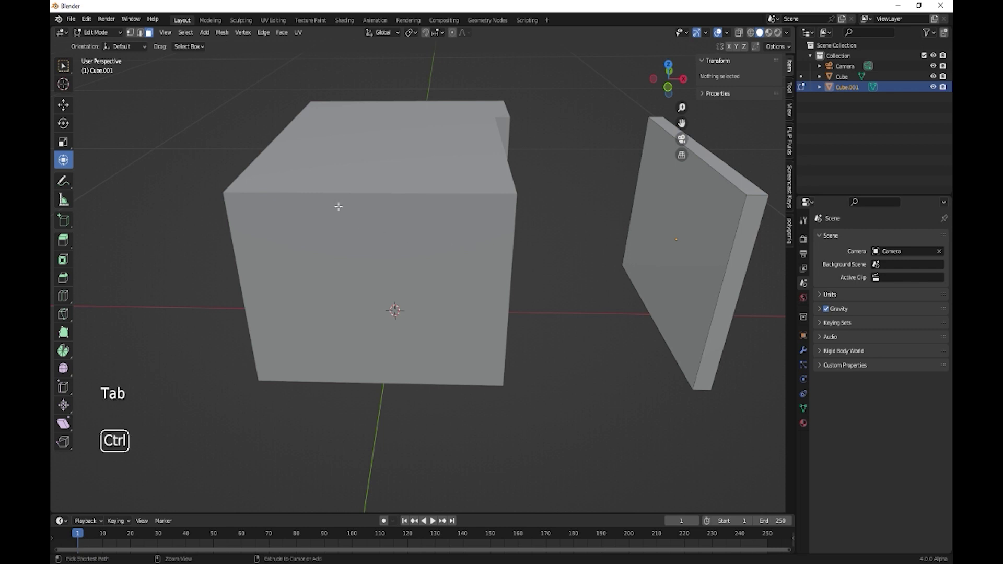
{"action": "key", "text": "ctrl+r"}
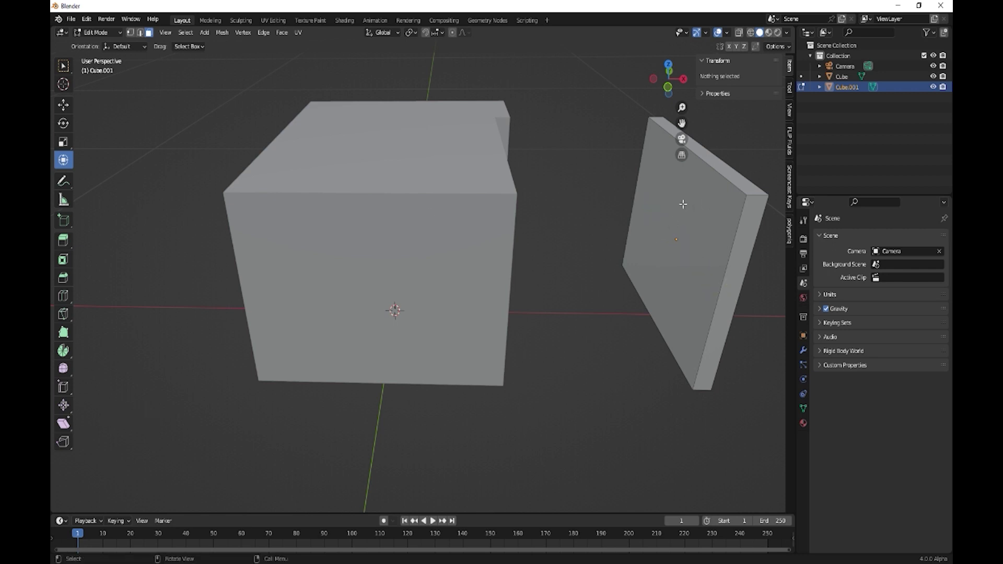
{"action": "key", "text": "Tab"}
Add four evenly spaced vertical loop cuts across the depth of the box without sliding them.
{"action": "left_click", "coordinate": [453, 193]}
{"action": "key", "text": "Tab"}
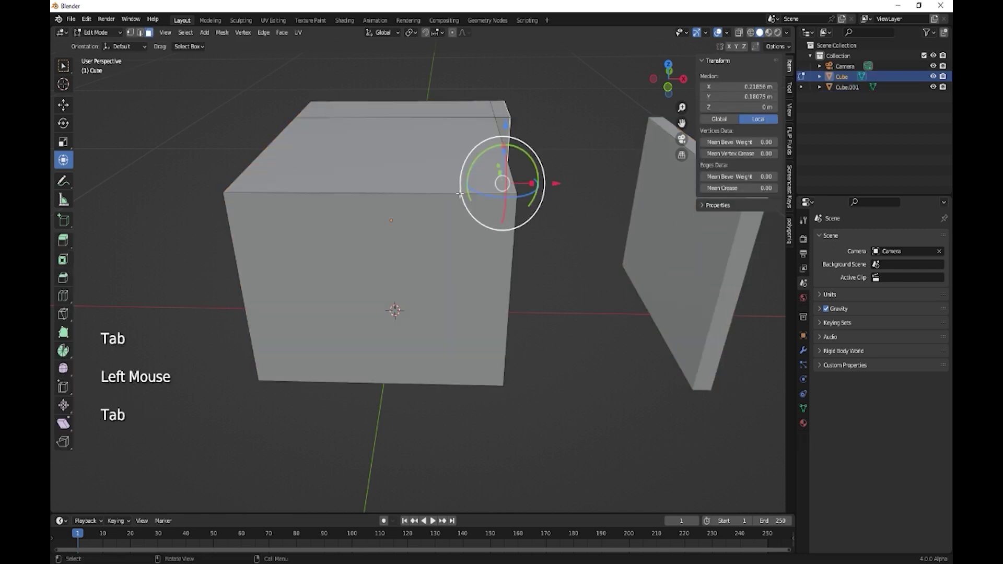
{"action": "key", "text": "ctrl+r"}
{"action": "scroll", "coordinate": [354, 189], "scroll_direction": "up", "scroll_amount": 3}
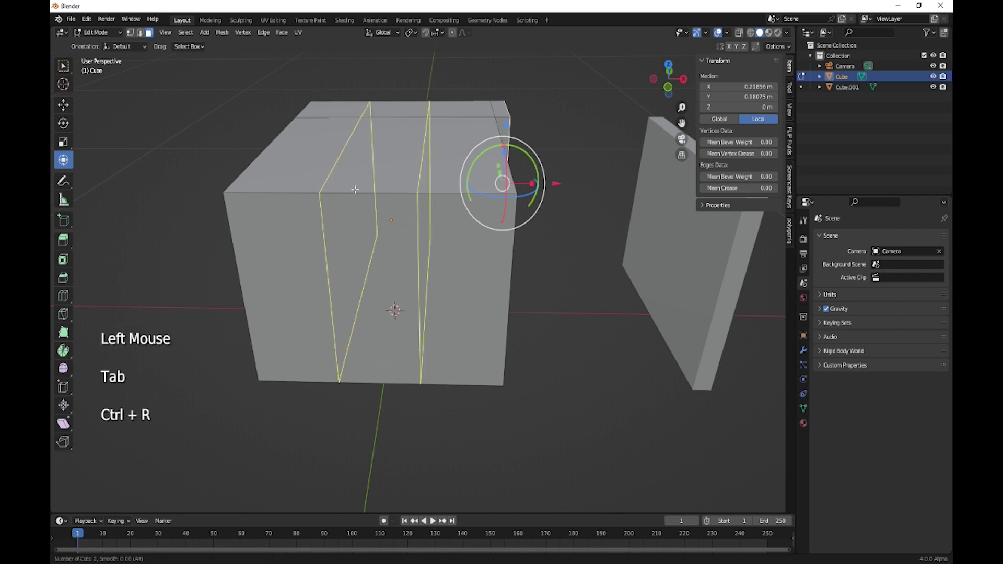
{"action": "left_click", "coordinate": [355, 189]}
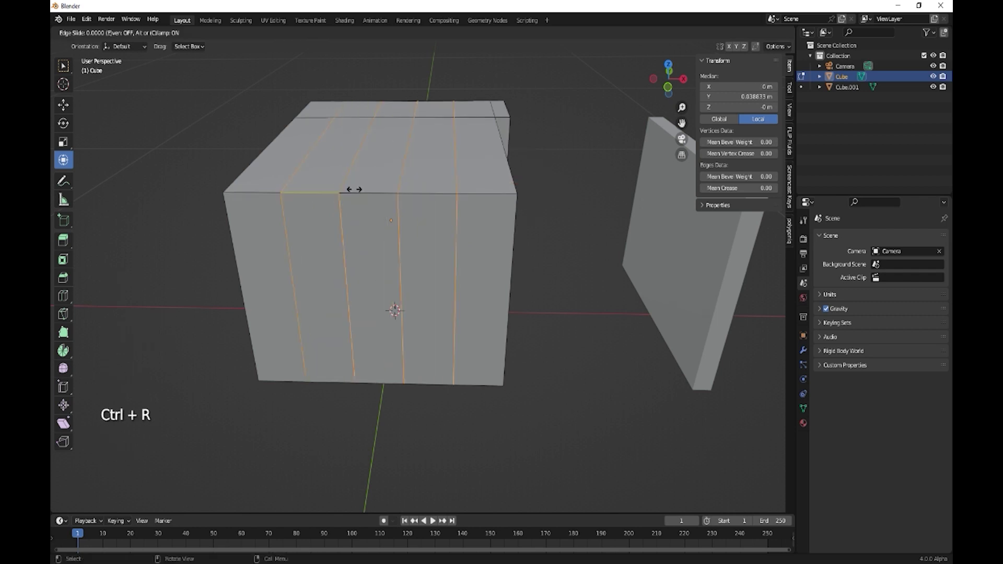
{"action": "right_click", "coordinate": [353, 188]}
Scale the two inner loop cuts apart along X to about twice their spacing.
{"action": "left_click", "coordinate": [399, 267], "text": "alt"}
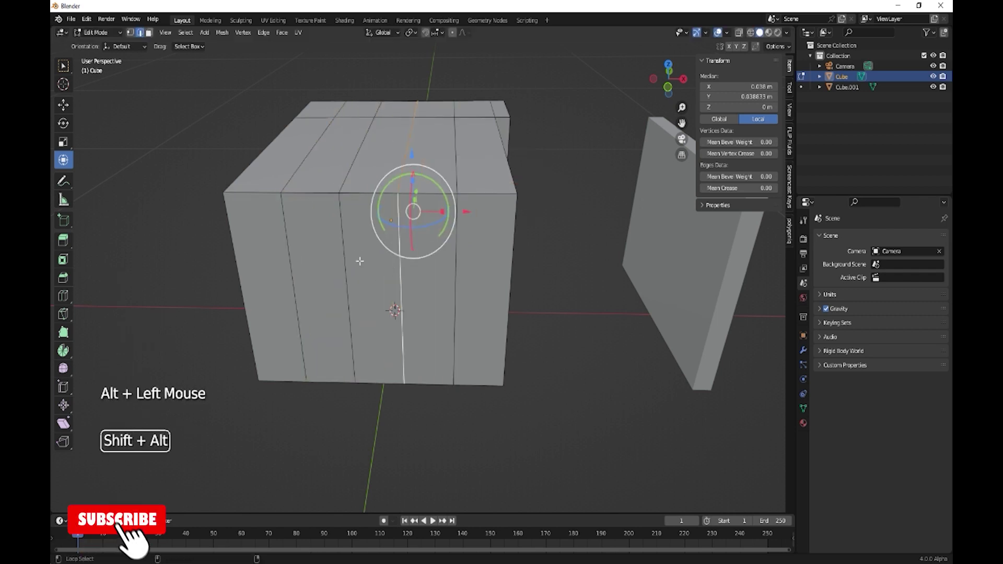
{"action": "left_click", "coordinate": [351, 358], "text": "alt+shift"}
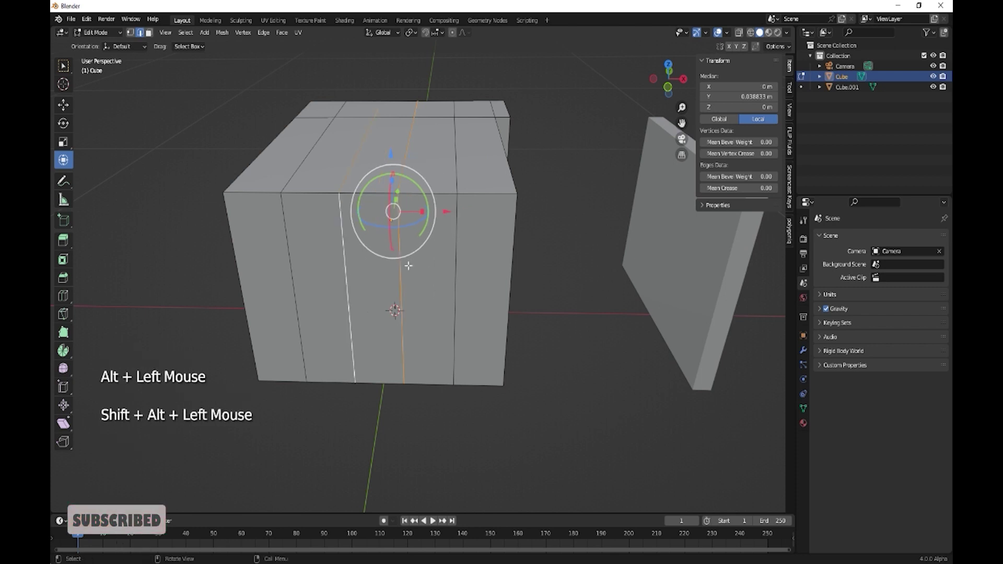
{"action": "key", "text": "s"}
{"action": "key", "text": "x"}
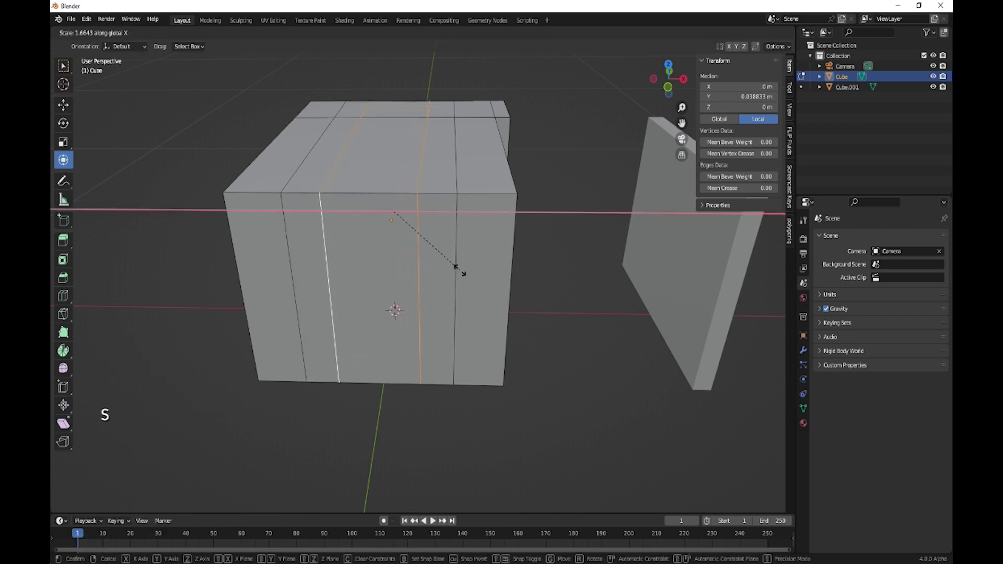
{"action": "left_click", "coordinate": [487, 266]}
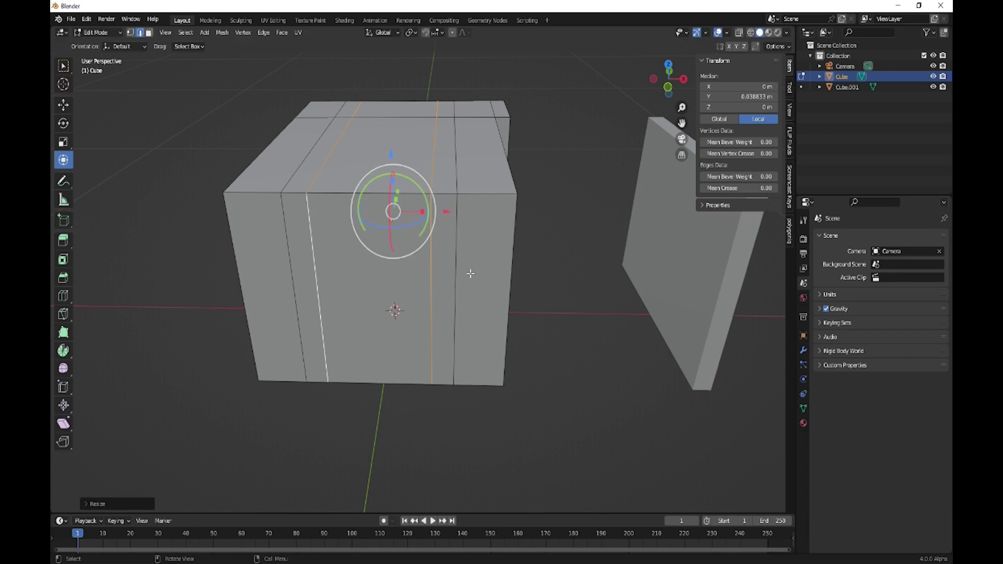
Scale the two outermost vertical loop cuts together along X until they sit close beside the inner pair.
{"action": "left_click", "coordinate": [456, 277], "text": "alt"}
{"action": "left_click", "coordinate": [336, 286], "text": "alt+shift"}
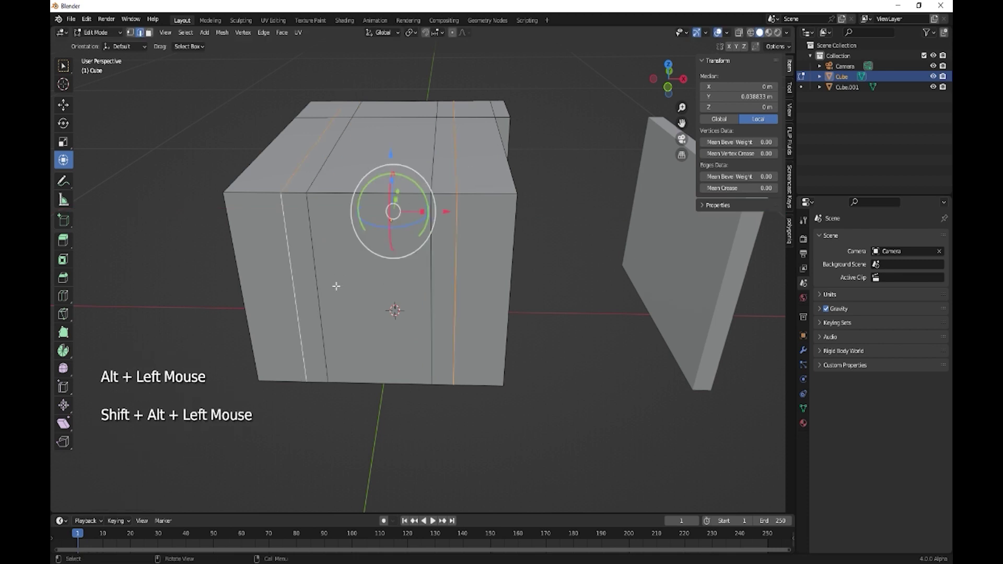
{"action": "key", "text": "s"}
{"action": "key", "text": "x"}
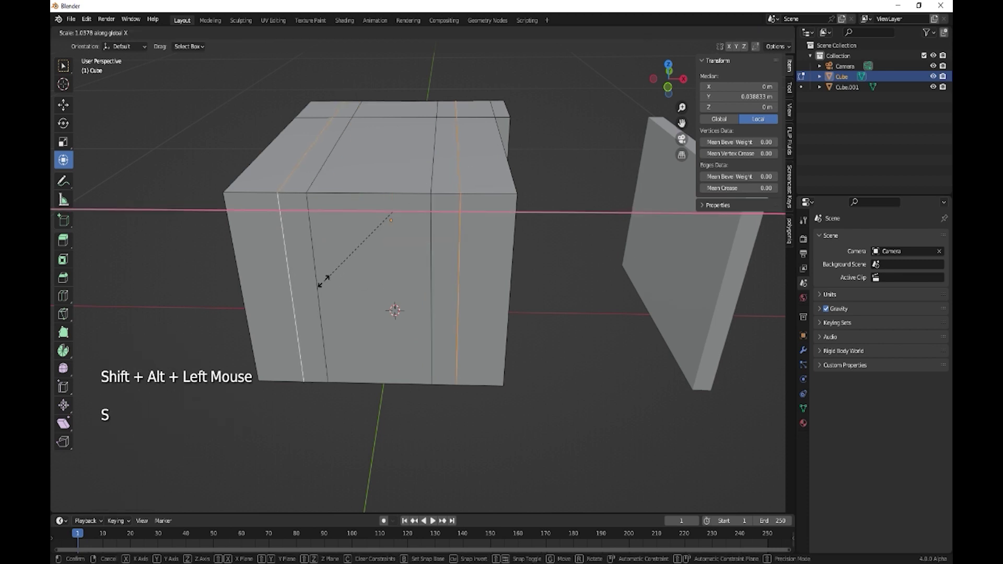
{"action": "left_click", "coordinate": [350, 280]}
Add five evenly spaced horizontal loop cuts around the box without sliding them.
{"action": "key", "text": "ctrl"}
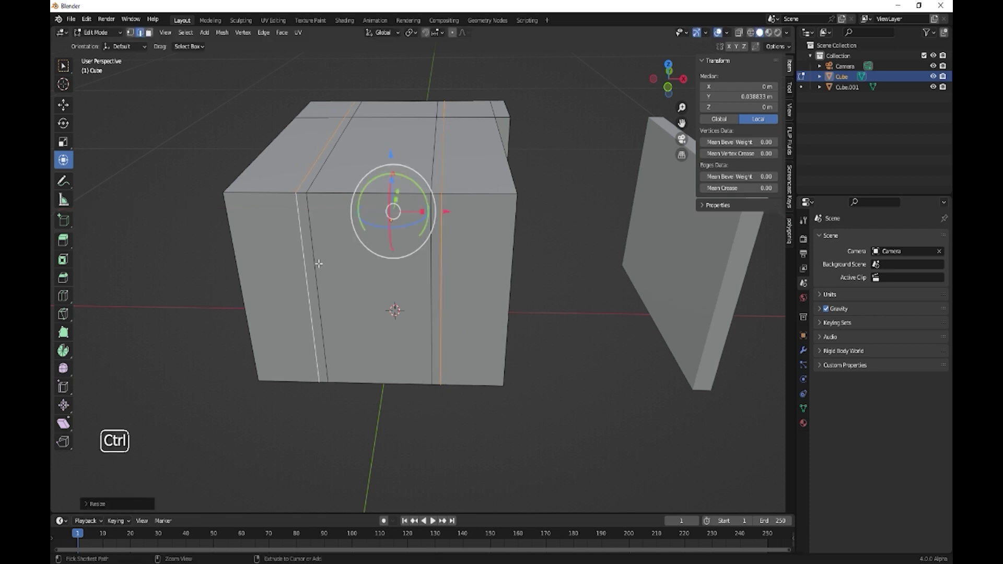
{"action": "key", "text": "ctrl+r"}
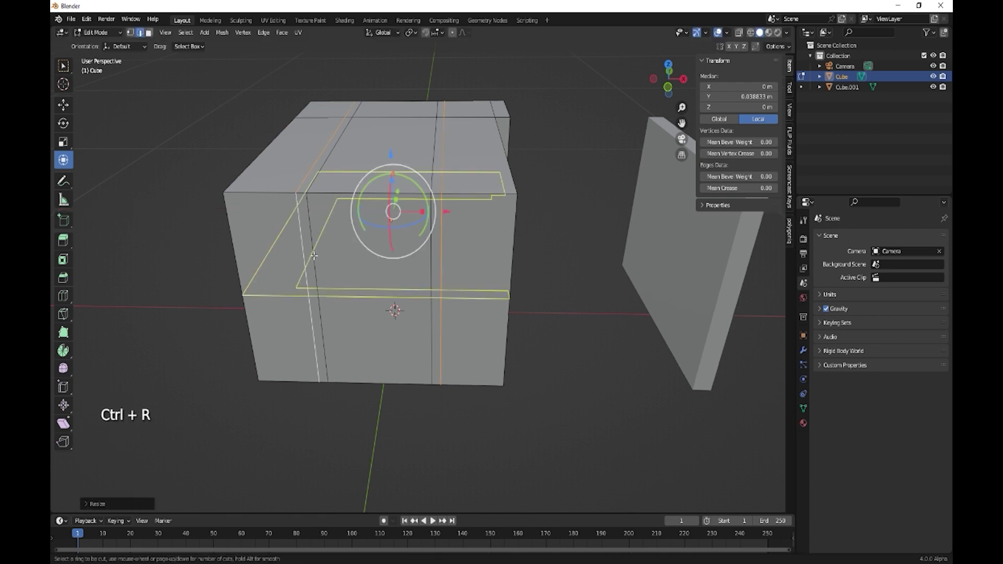
{"action": "scroll", "coordinate": [313, 255], "scroll_direction": "up", "scroll_amount": 3}
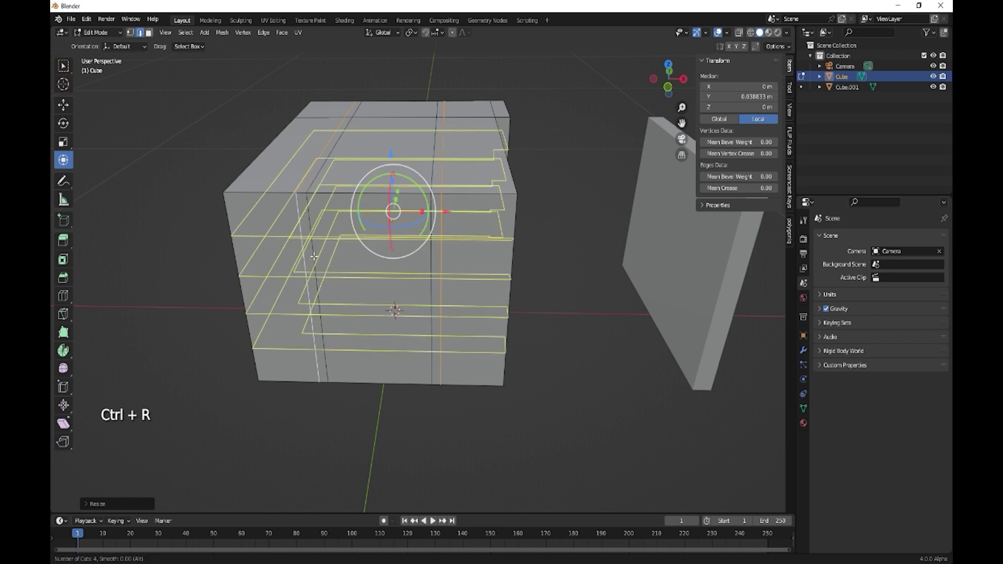
{"action": "left_click", "coordinate": [313, 256]}
{"action": "right_click", "coordinate": [314, 256]}
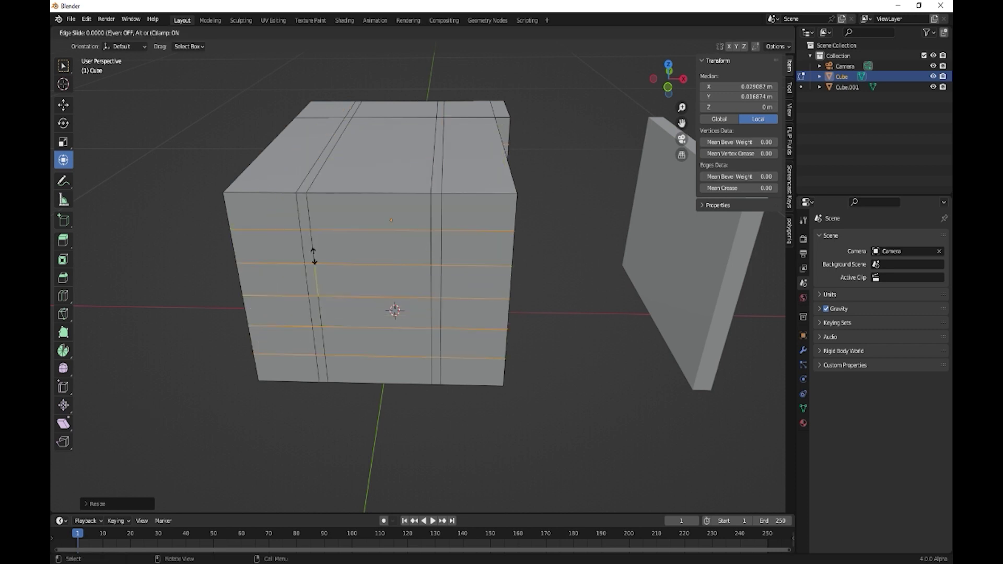
Raise the lowest horizontal loop cut along Z, then raise the lowest two together by about 0.025 m to tighten their spacing.
{"action": "middle_click_drag", "start_coordinate": [381, 317], "coordinate": [378, 309]}
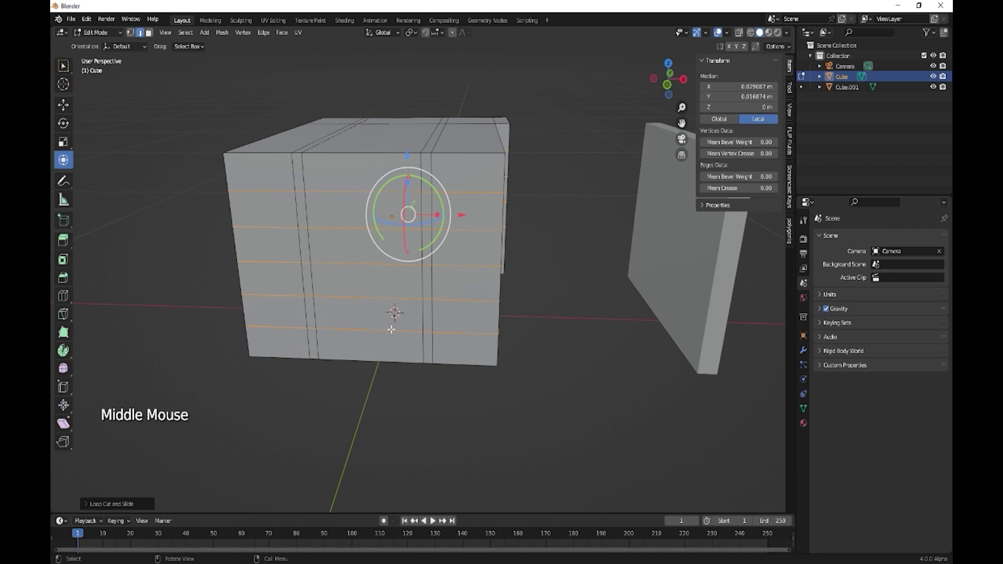
{"action": "left_click", "coordinate": [363, 329], "text": "alt"}
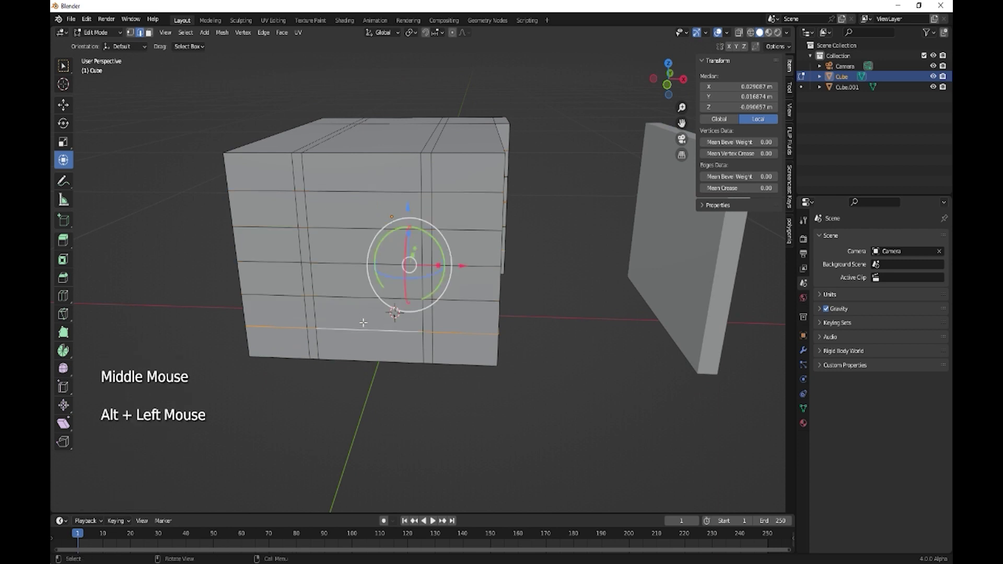
{"action": "left_click_drag", "start_coordinate": [408, 208], "coordinate": [408, 195]}
{"action": "left_click", "coordinate": [372, 298], "text": "alt+shift"}
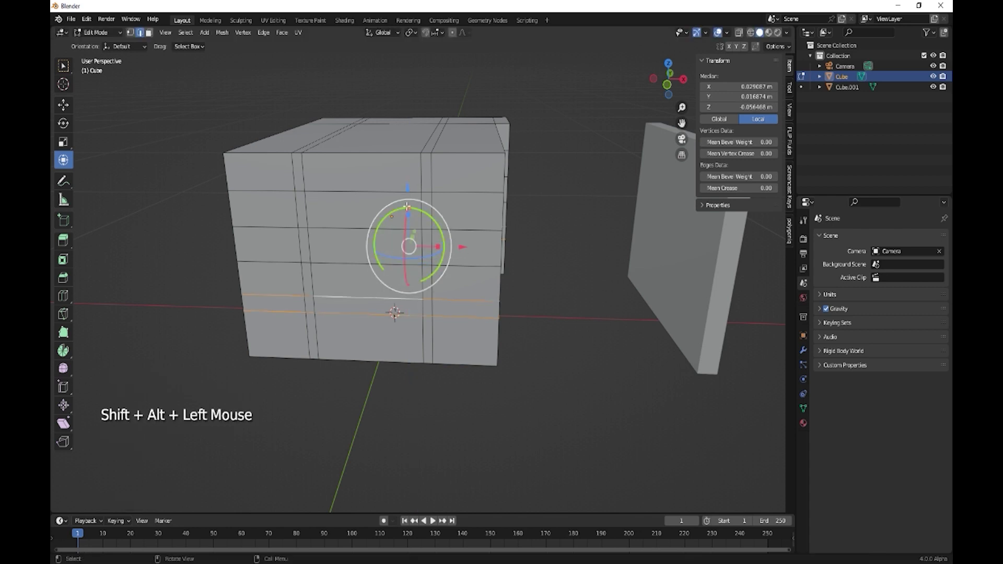
{"action": "left_click_drag", "start_coordinate": [407, 188], "coordinate": [409, 170]}
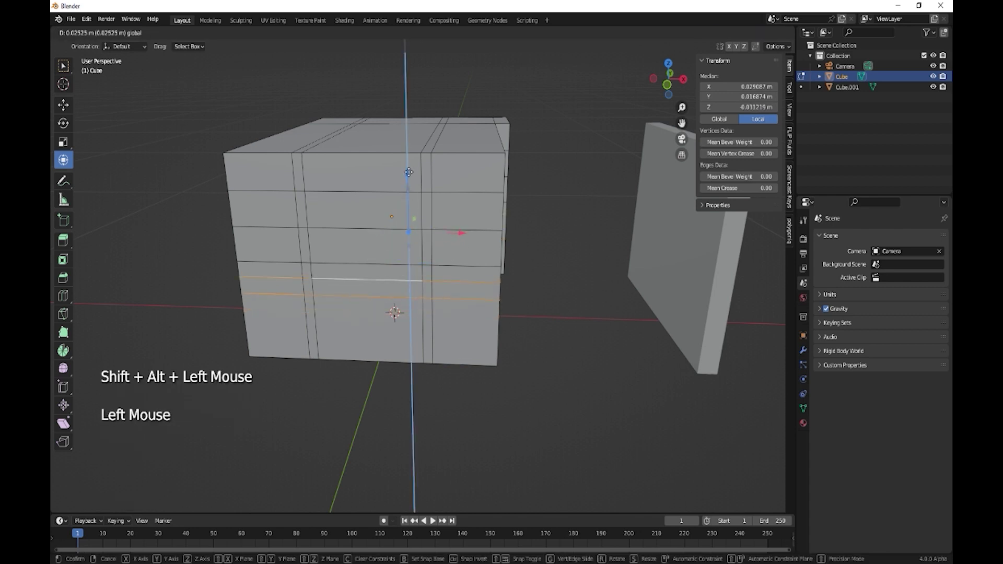
{"action": "left_click", "coordinate": [408, 171]}
Raise the lowest three horizontal loop cuts along Z and include the upper two, gathering all five into a narrow band at mid-height.
{"action": "left_click", "coordinate": [387, 263], "text": "alt+shift"}
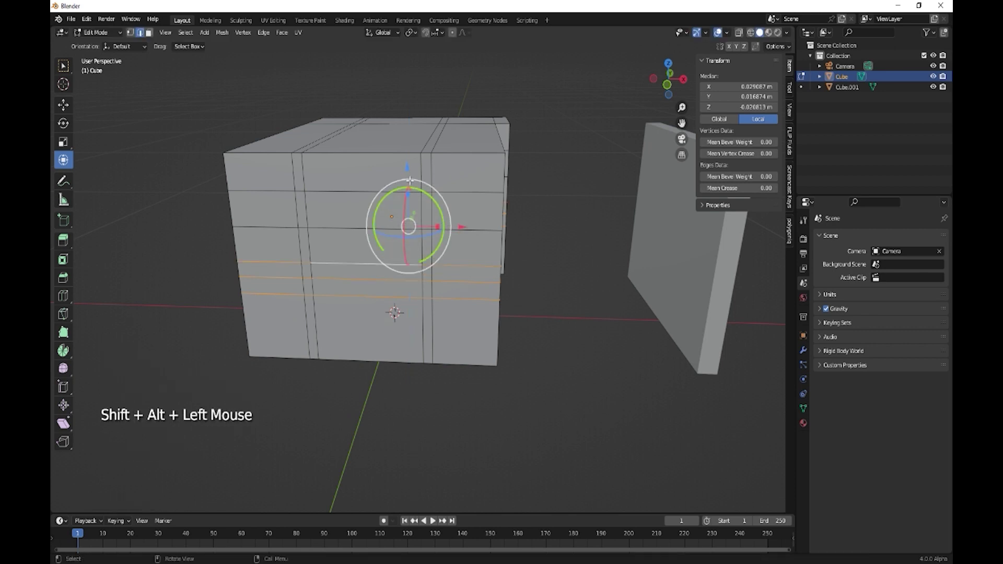
{"action": "left_click_drag", "start_coordinate": [410, 179], "coordinate": [408, 151]}
{"action": "left_click", "coordinate": [349, 230], "text": "alt+shift"}
{"action": "left_click", "coordinate": [365, 190], "text": "alt+shift"}
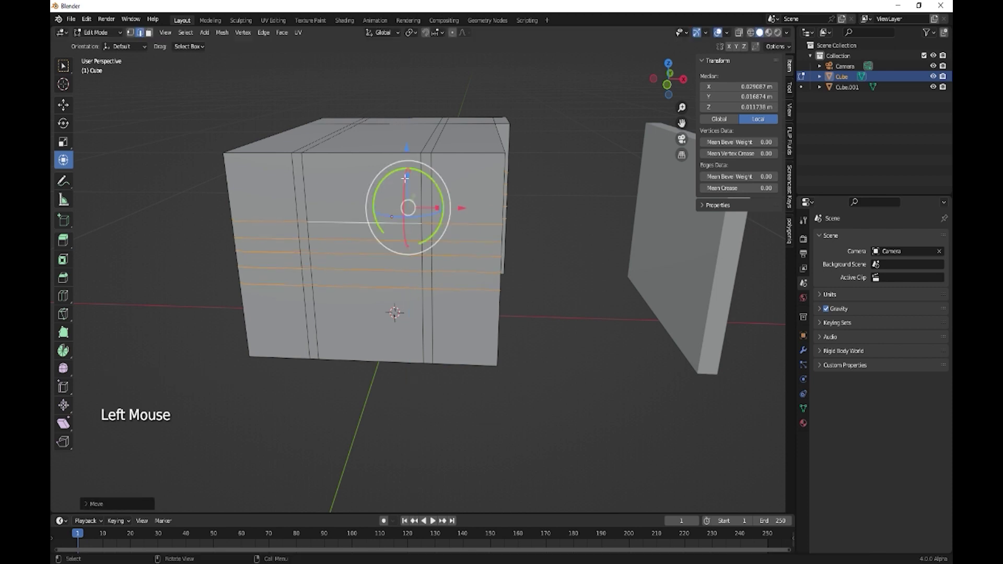
{"action": "left_click", "coordinate": [372, 291]}
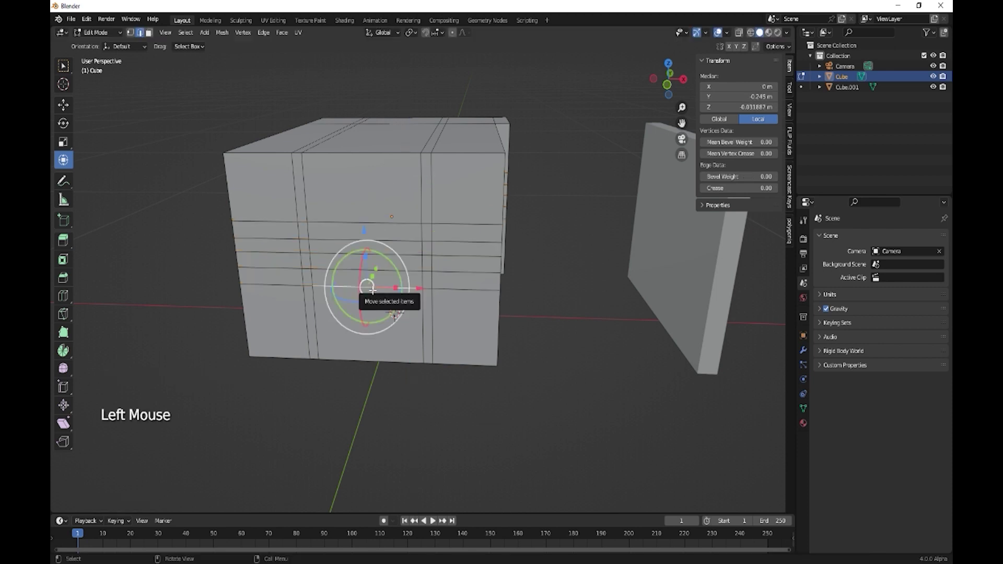
{"action": "left_click", "coordinate": [380, 268]}
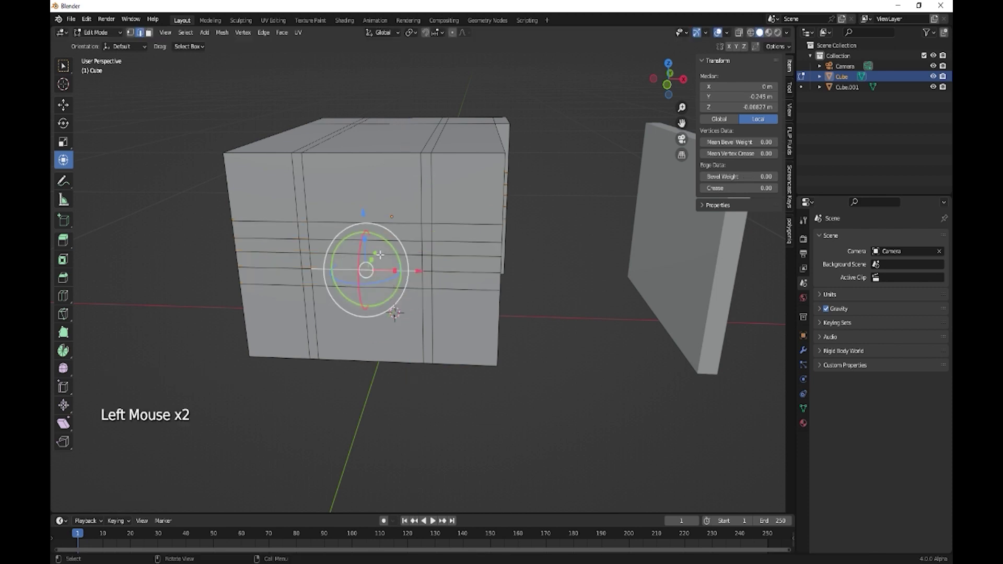
{"action": "left_click", "coordinate": [373, 287], "text": "shift"}
{"action": "left_click", "coordinate": [381, 253], "text": "shift"}
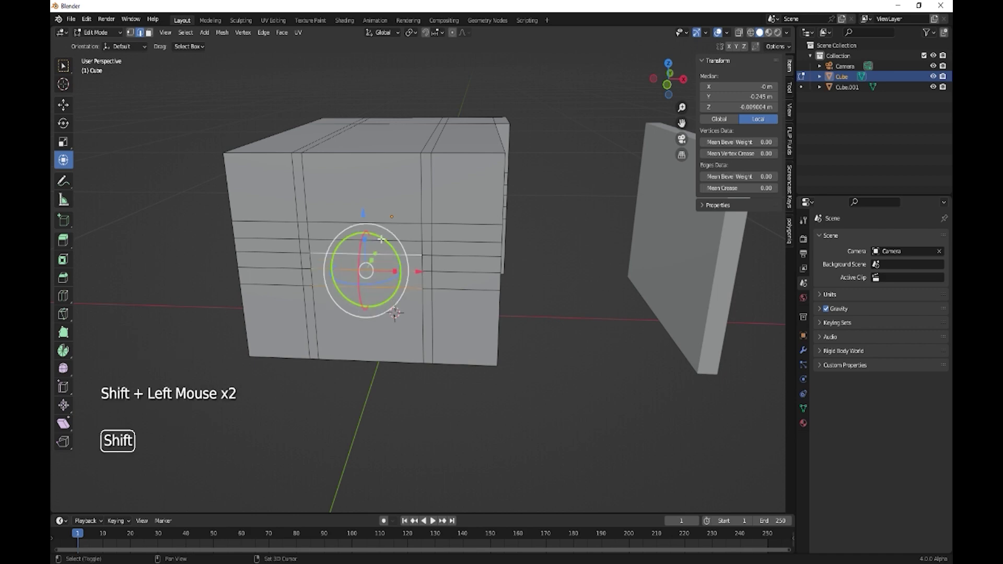
{"action": "left_click", "coordinate": [381, 236], "text": "shift"}
{"action": "left_click", "coordinate": [381, 224], "text": "shift"}
{"action": "middle_click_drag", "start_coordinate": [468, 299], "coordinate": [279, 312]}
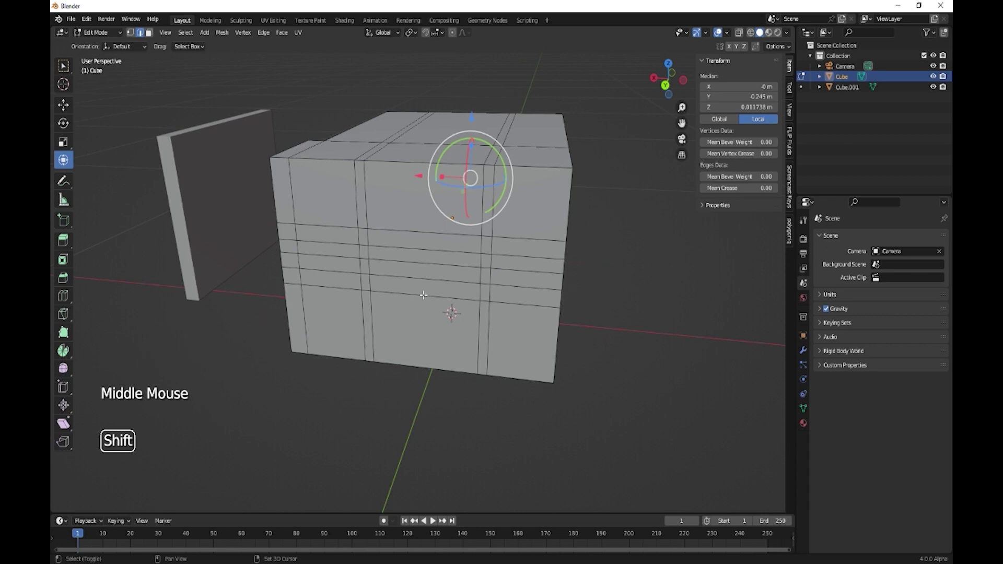
{"action": "left_click", "coordinate": [423, 296], "text": "shift"}
{"action": "left_click", "coordinate": [423, 280], "text": "shift"}
{"action": "left_click", "coordinate": [424, 260], "text": "shift"}
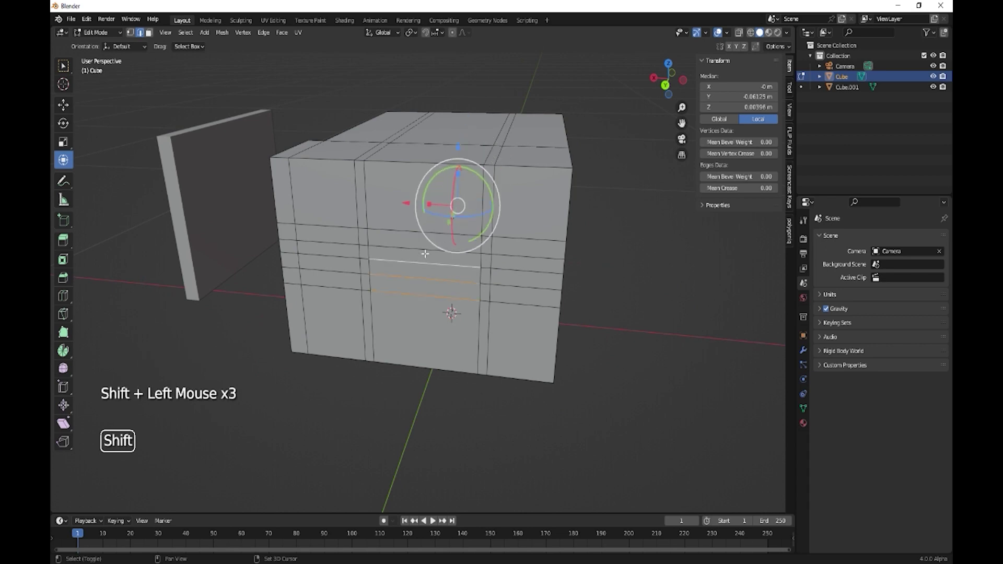
{"action": "left_click", "coordinate": [425, 252], "text": "shift"}
{"action": "left_click", "coordinate": [425, 245], "text": "shift"}
{"action": "middle_click_drag", "start_coordinate": [425, 244], "coordinate": [412, 305]}
{"action": "middle_click_drag", "start_coordinate": [531, 289], "coordinate": [329, 203]}
Select the five horizontal edges between the vertical loop pairs on the box's negative-Y side wall.
{"action": "left_click", "coordinate": [327, 230]}
{"action": "left_click", "coordinate": [324, 233], "text": "shift"}
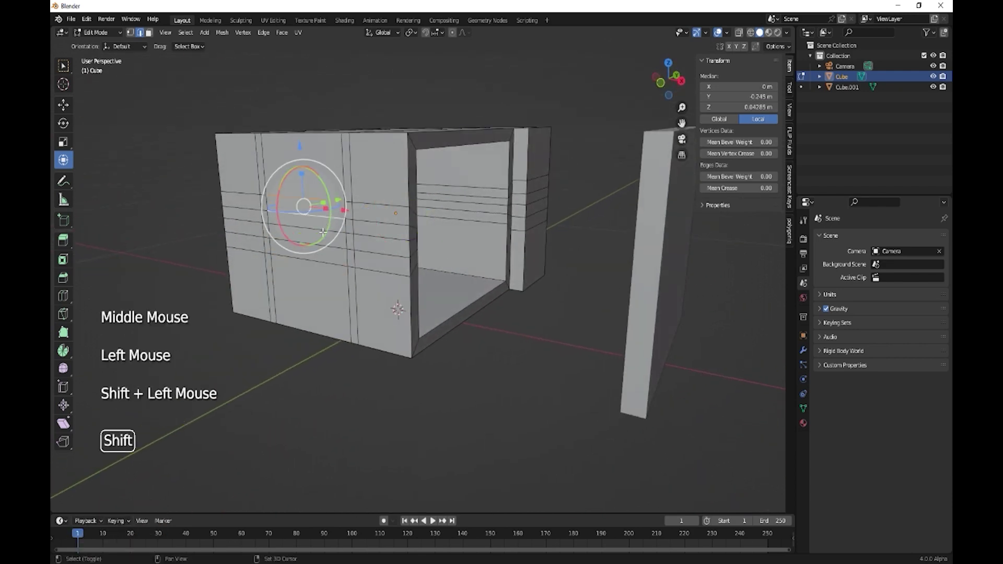
{"action": "left_click", "coordinate": [323, 243], "text": "shift"}
{"action": "left_click", "coordinate": [325, 229], "text": "shift"}
{"action": "left_click", "coordinate": [322, 242], "text": "shift"}
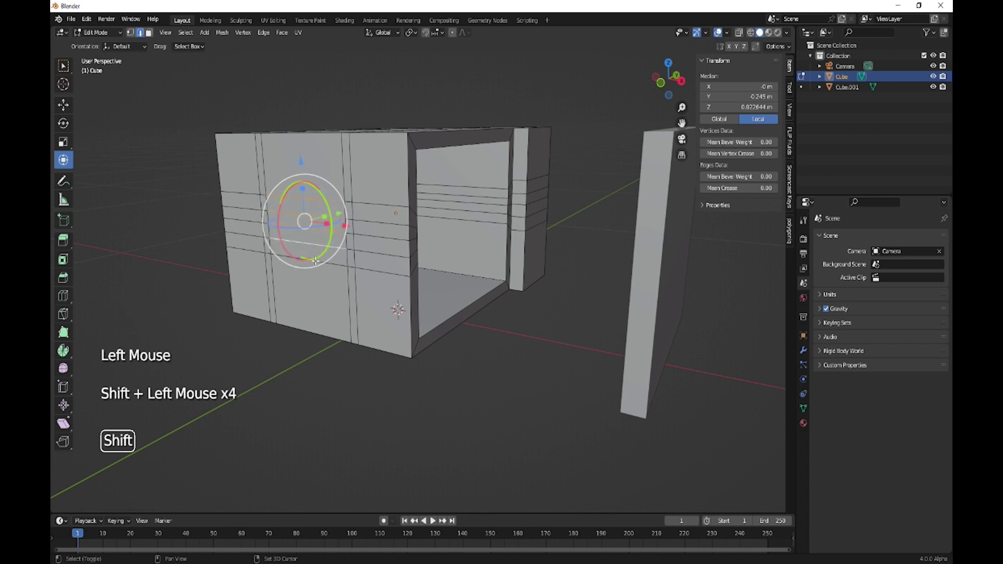
{"action": "left_click", "coordinate": [315, 256], "text": "shift"}
{"action": "middle_click_drag", "start_coordinate": [342, 286], "coordinate": [391, 296]}
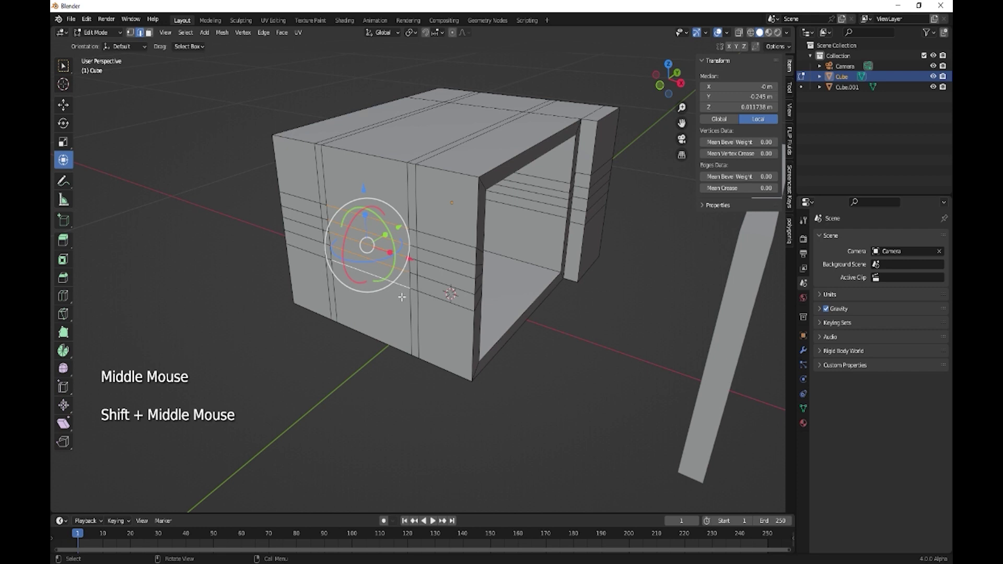
{"action": "scroll", "coordinate": [401, 308], "scroll_direction": "up", "scroll_amount": 2}
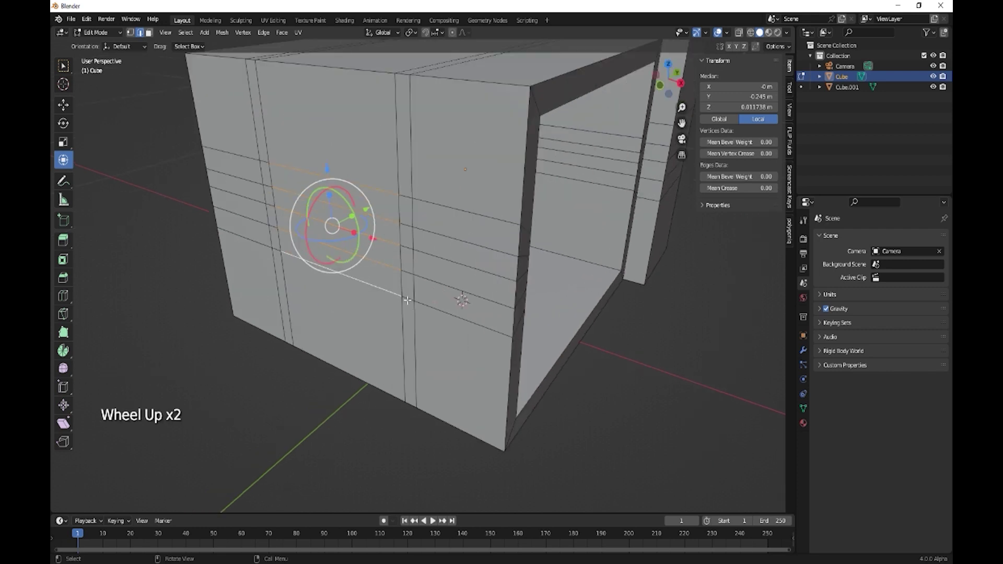
Try to rip the five selected edges inward along Y and undo the rip.
{"action": "key", "text": "v"}
{"action": "key", "text": "y"}
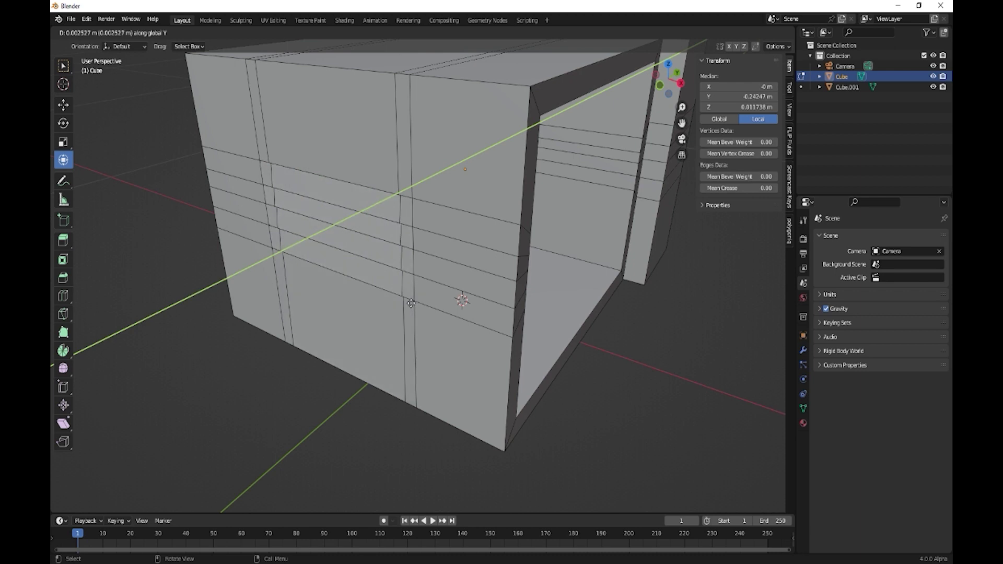
{"action": "key", "text": "ctrl"}
{"action": "left_click", "coordinate": [411, 303]}
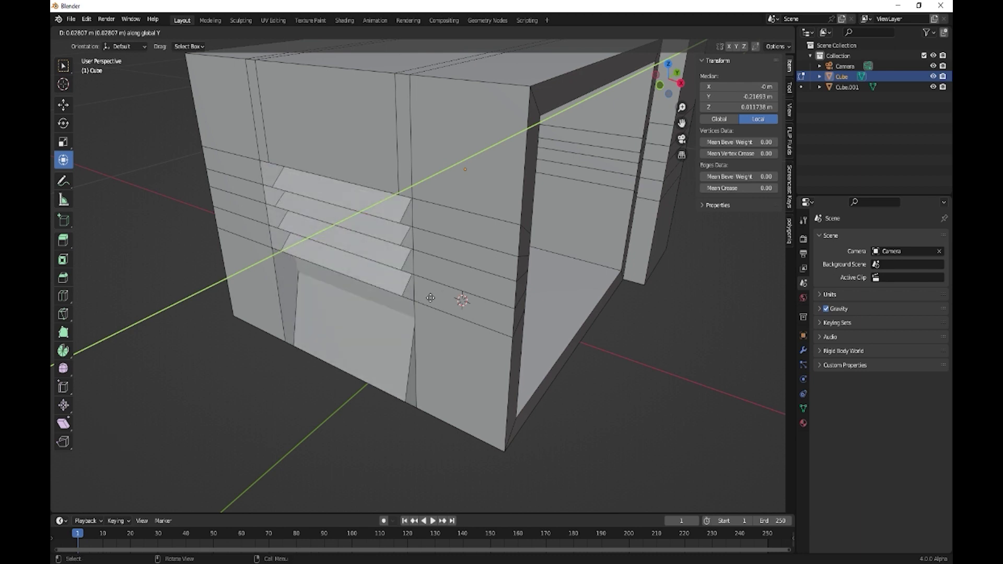
{"action": "key", "text": "ctrl+z"}
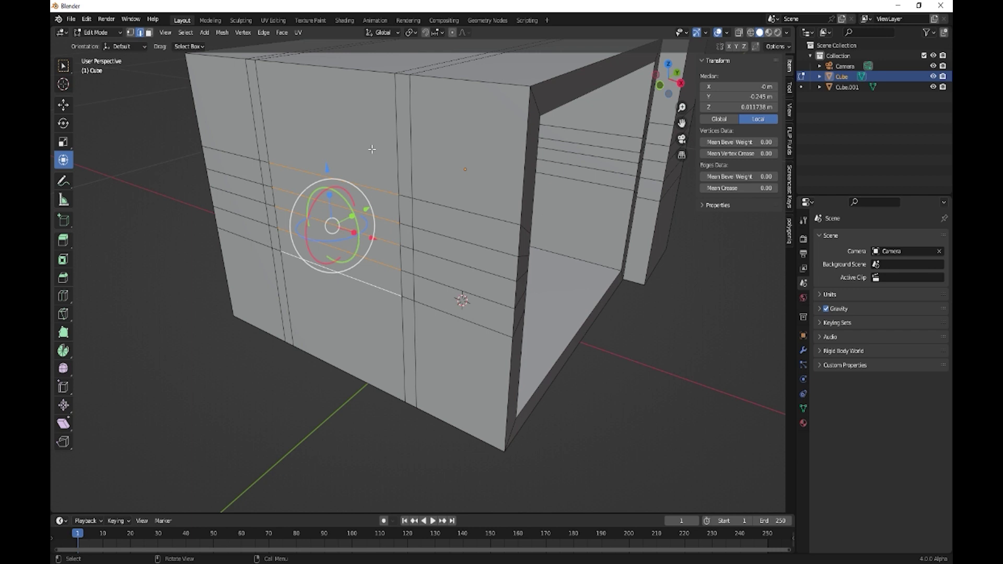
Rip the five selected edges outward along Y by about 0.0116 m to form vent slats.
{"action": "key", "text": "v"}
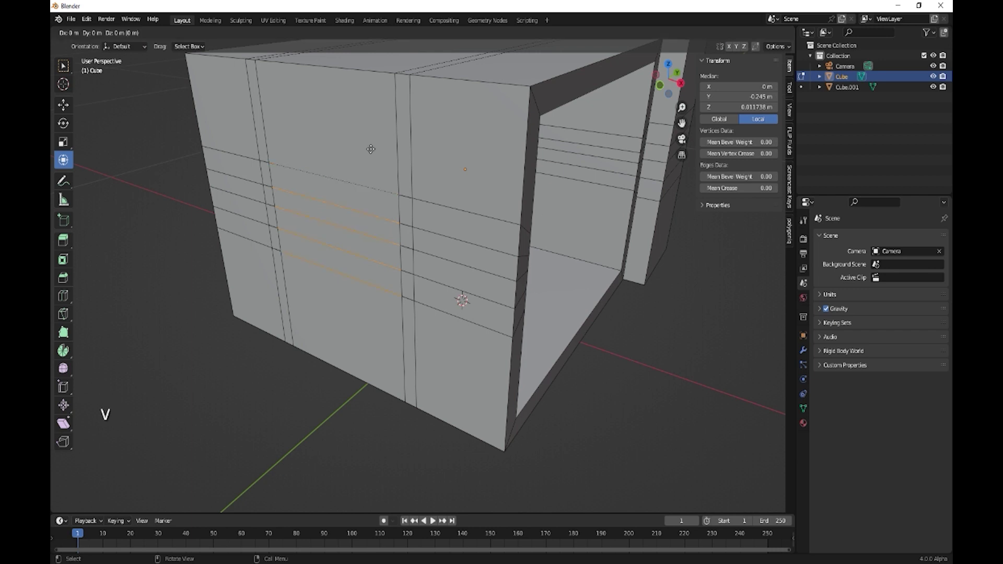
{"action": "key", "text": "y"}
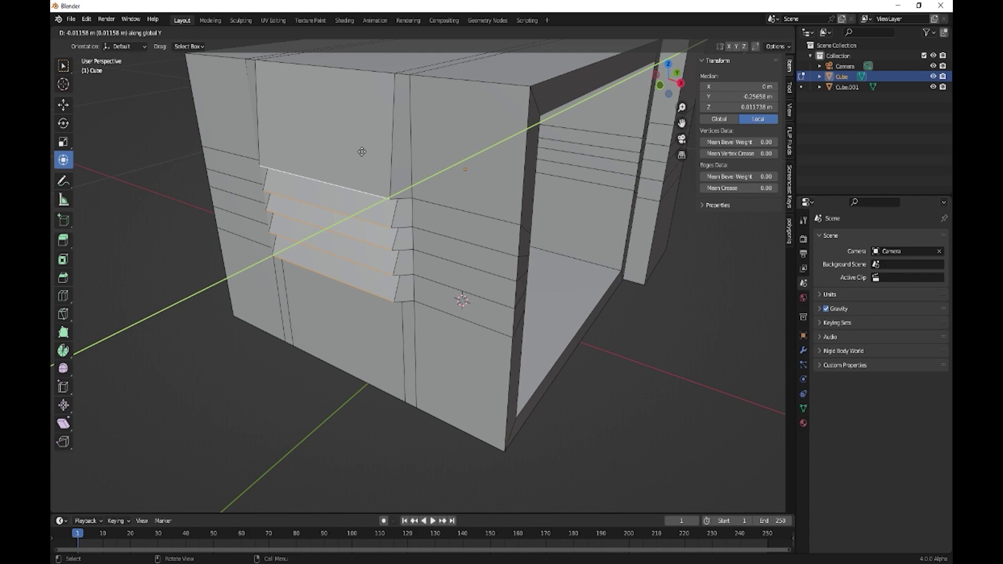
{"action": "left_click", "coordinate": [362, 151]}
Rip the five matching middle edges on the opposite side wall outward along Y by about 0.010 m.
{"action": "middle_click_drag", "start_coordinate": [362, 151], "coordinate": [289, 244]}
{"action": "left_click", "coordinate": [502, 320]}
{"action": "left_click", "coordinate": [506, 284], "text": "shift"}
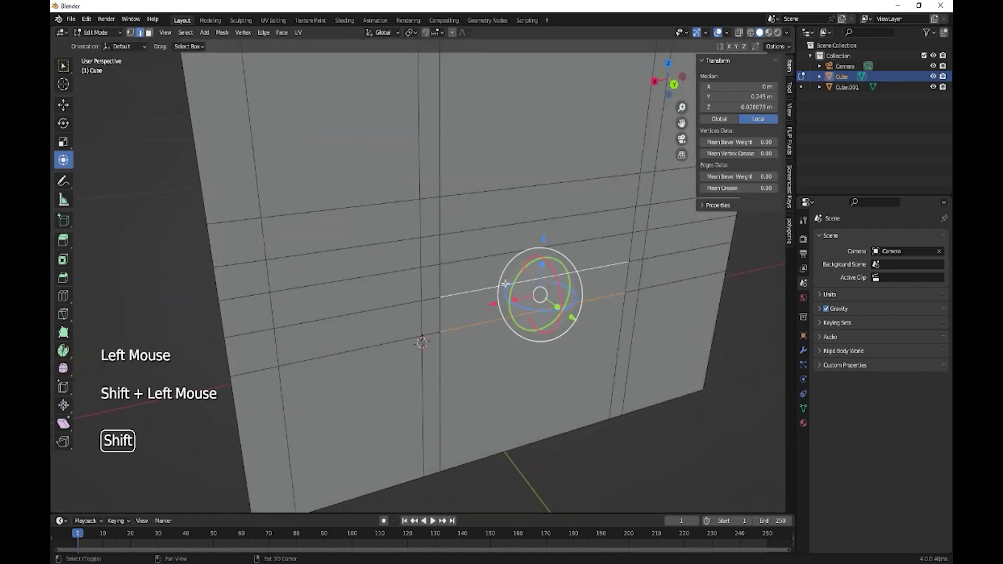
{"action": "left_click", "coordinate": [501, 254], "text": "shift"}
{"action": "left_click", "coordinate": [497, 226], "text": "shift"}
{"action": "left_click", "coordinate": [496, 204], "text": "shift"}
{"action": "middle_click_drag", "start_coordinate": [496, 206], "coordinate": [429, 300], "text": "shift"}
{"action": "middle_click_drag", "start_coordinate": [233, 135], "coordinate": [362, 171], "text": "shift"}
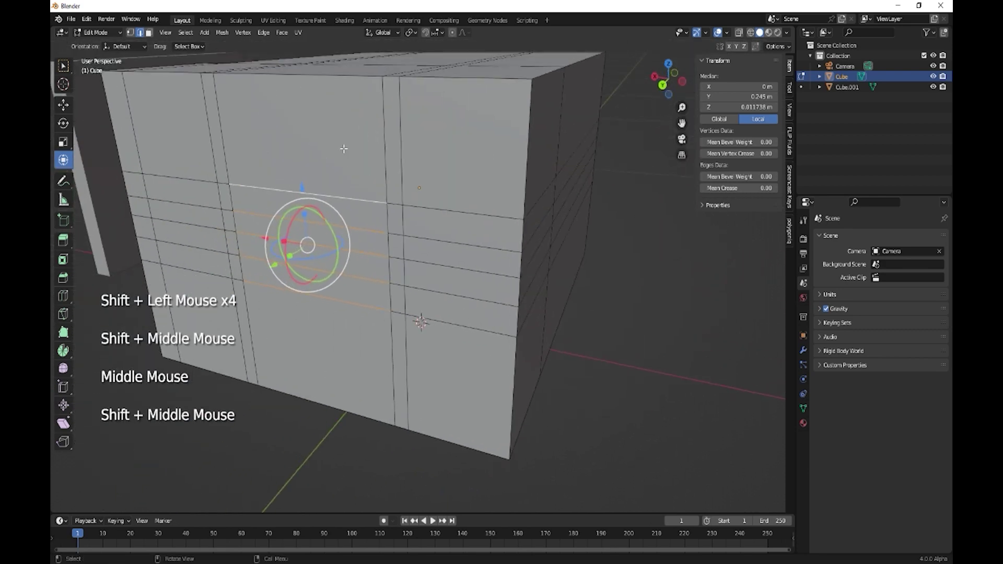
{"action": "key", "text": "v"}
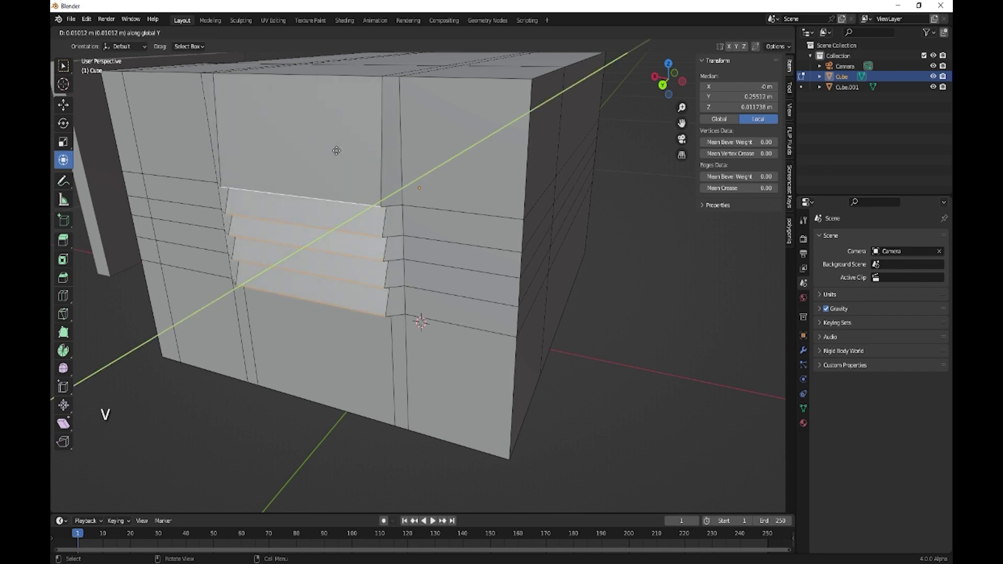
{"action": "left_click", "coordinate": [337, 152]}
Return to Object Mode and enable Cavity in the viewport shading with its type set to Both.
{"action": "middle_click_drag", "start_coordinate": [337, 152], "coordinate": [505, 256]}
{"action": "scroll", "coordinate": [347, 305], "scroll_direction": "down", "scroll_amount": 2}
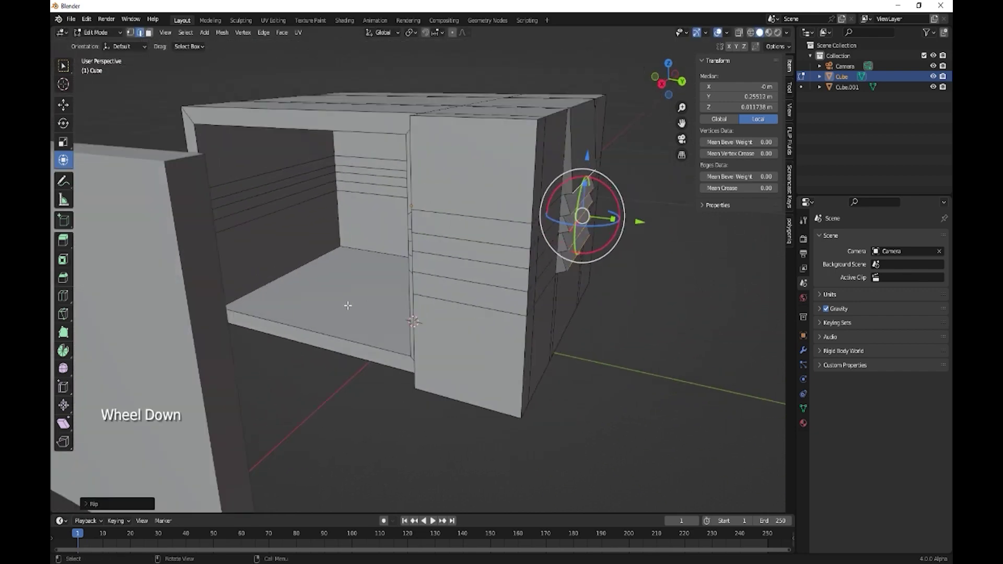
{"action": "middle_click_drag", "start_coordinate": [347, 304], "coordinate": [495, 253]}
{"action": "key", "text": "Tab"}
{"action": "left_click", "coordinate": [787, 33]}
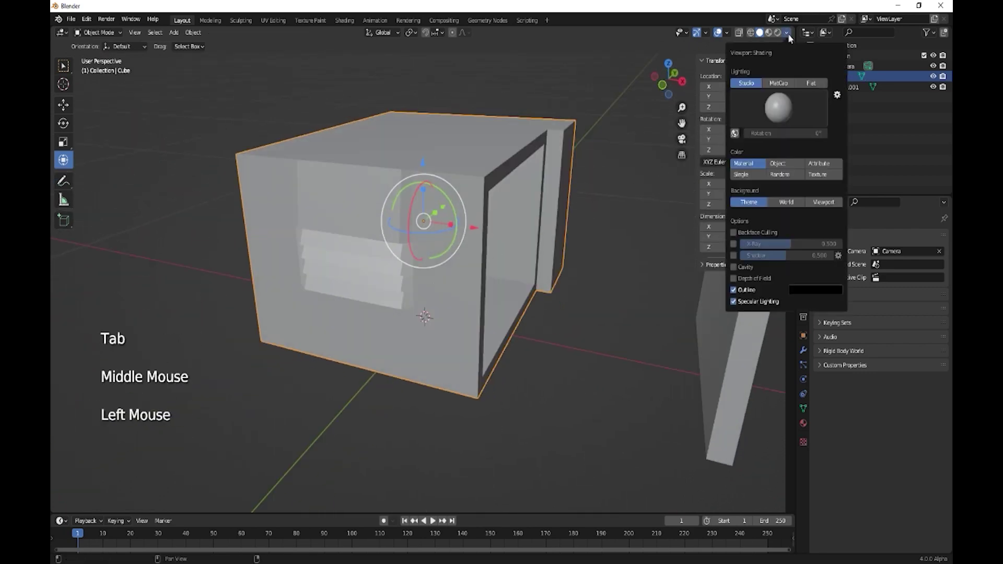
{"action": "left_click", "coordinate": [734, 267]}
{"action": "left_click", "coordinate": [807, 265]}
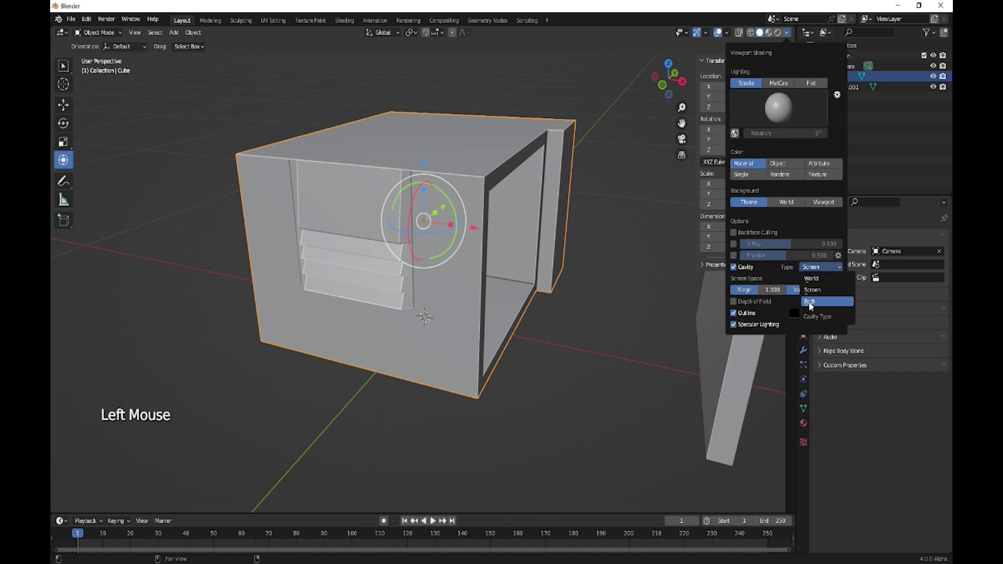
{"action": "left_click", "coordinate": [793, 302]}
Apply the scale of the separate door object.
{"action": "middle_click_drag", "start_coordinate": [531, 304], "coordinate": [483, 306], "text": "shift"}
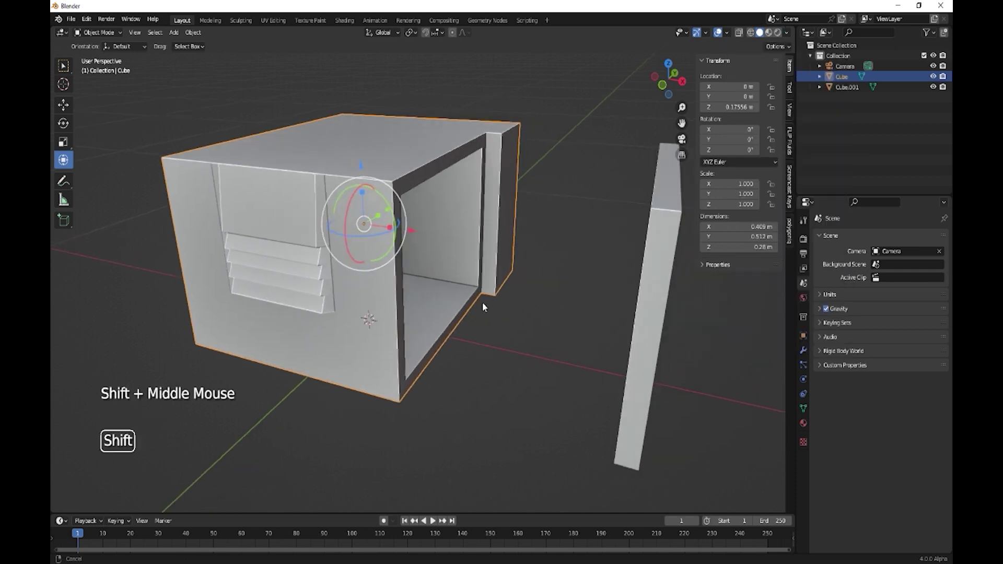
{"action": "left_click", "coordinate": [617, 258]}
{"action": "middle_click_drag", "start_coordinate": [617, 259], "coordinate": [513, 320]}
{"action": "key", "text": "ctrl+a"}
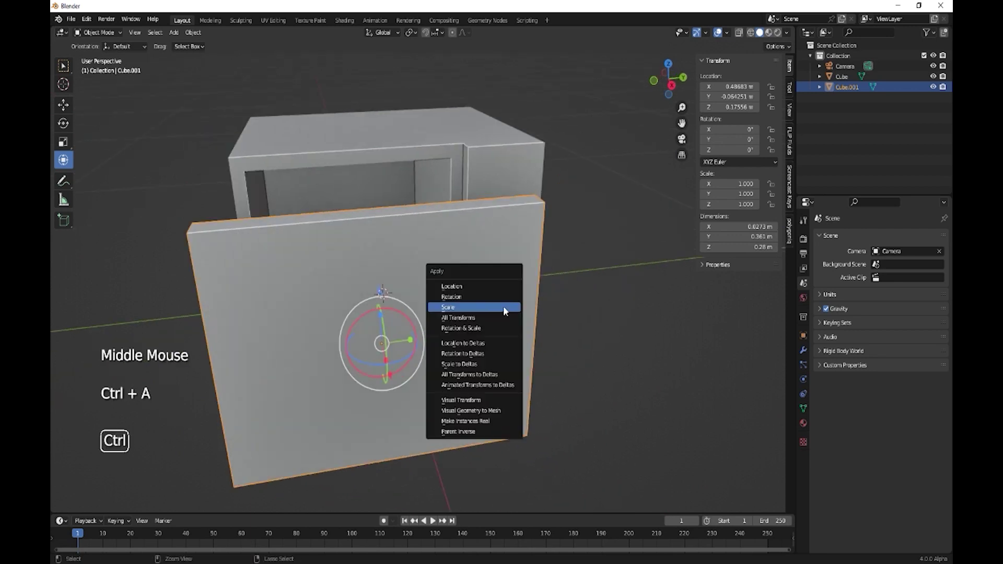
{"action": "left_click", "coordinate": [489, 309]}
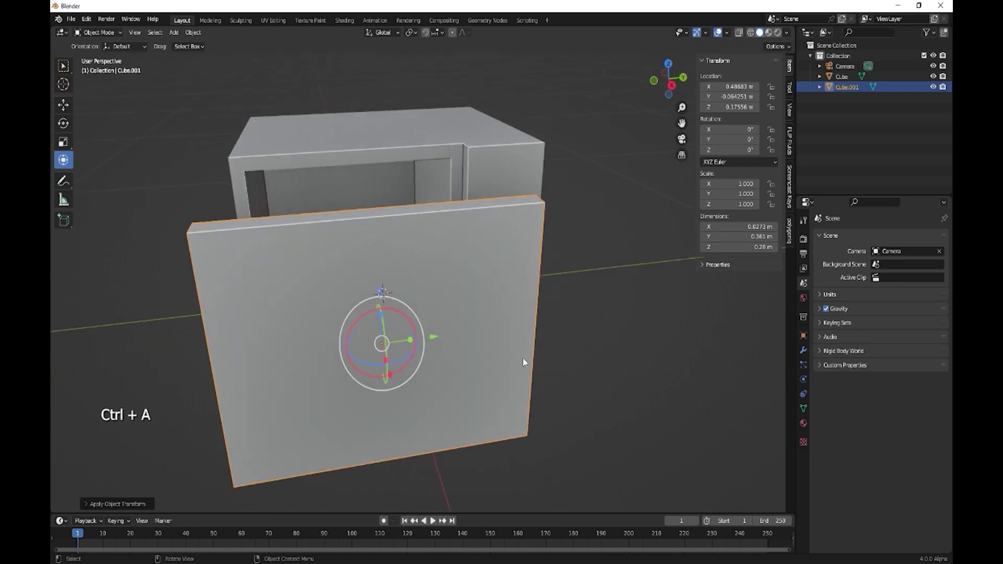
Inset the door's front and back faces together to form a border around the window area.
{"action": "mouse_move", "coordinate": [522, 361]}
{"action": "middle_mouse_down"}
{"action": "mouse_move", "coordinate": [461, 365]}
{"action": "mouse_move", "coordinate": [529, 345]}
{"action": "middle_mouse_up"}
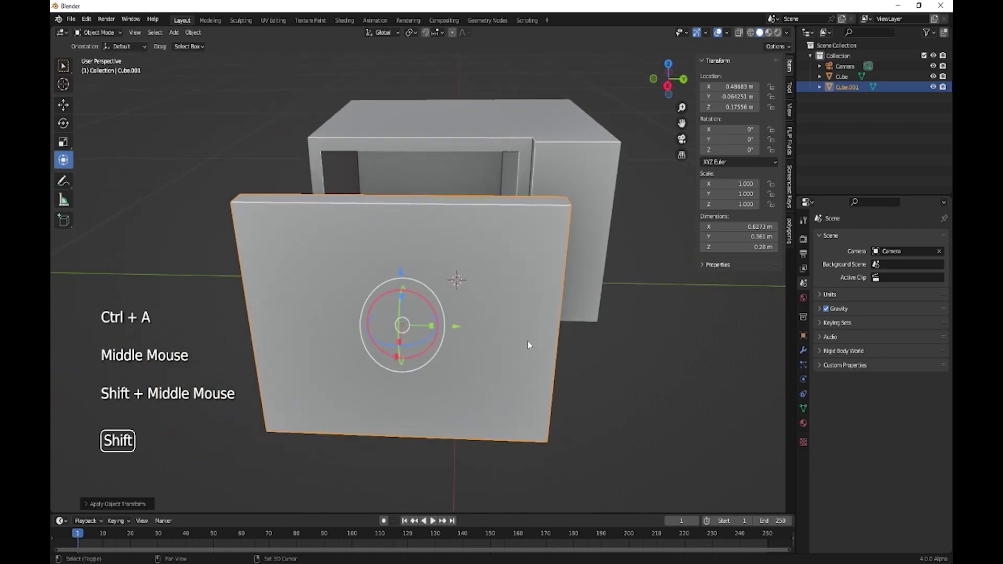
{"action": "key", "text": "Tab"}
{"action": "left_click", "coordinate": [518, 267]}
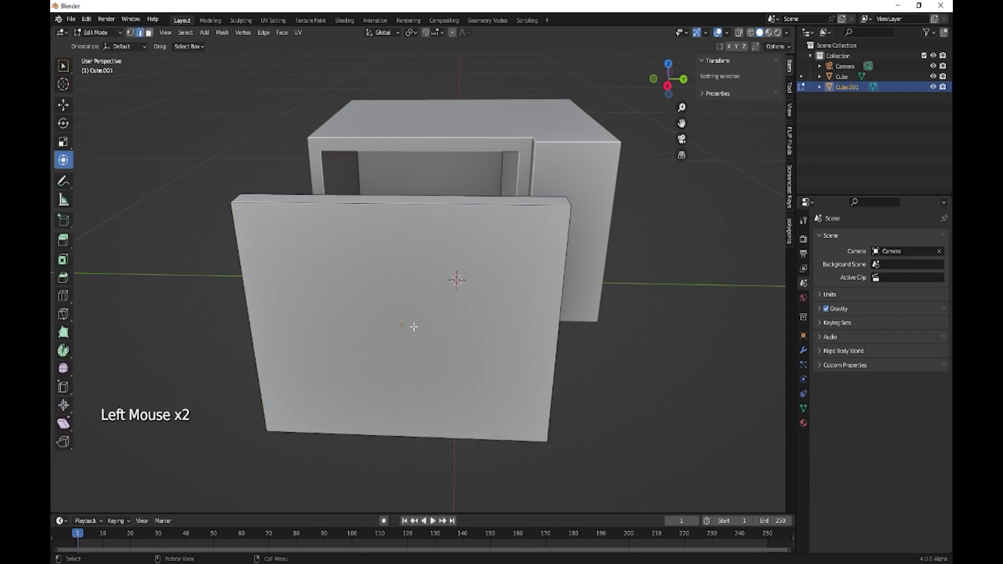
{"action": "key", "text": "3"}
{"action": "left_click", "coordinate": [414, 327]}
{"action": "middle_click_drag", "start_coordinate": [414, 327], "coordinate": [520, 205]}
{"action": "left_click", "coordinate": [603, 239], "text": "shift"}
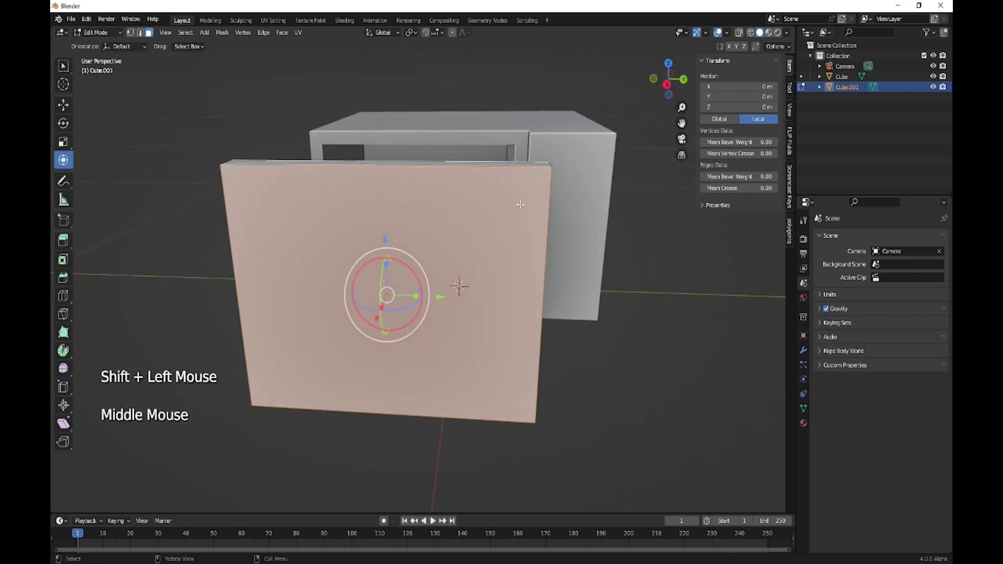
{"action": "key", "text": "i"}
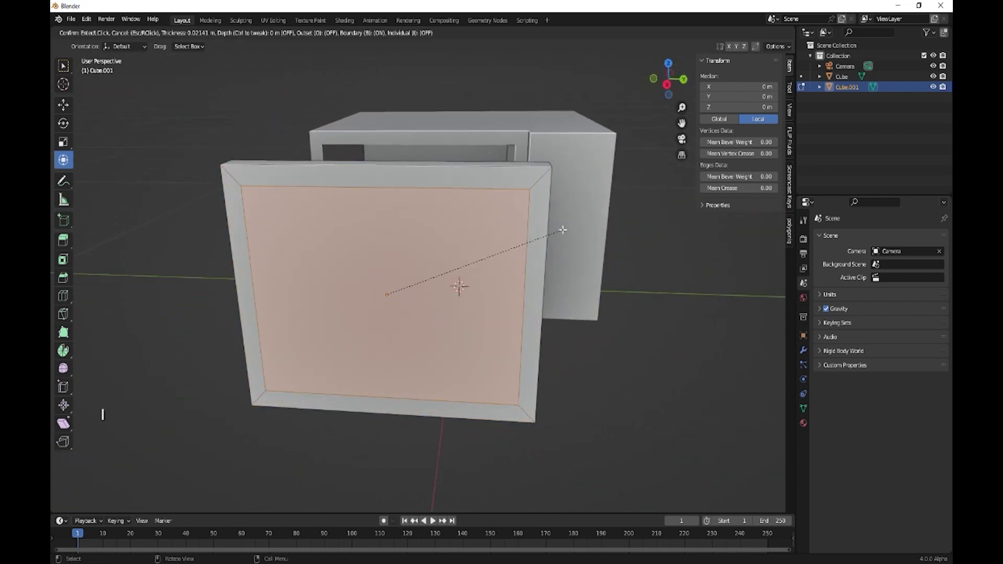
{"action": "left_click", "coordinate": [552, 235]}
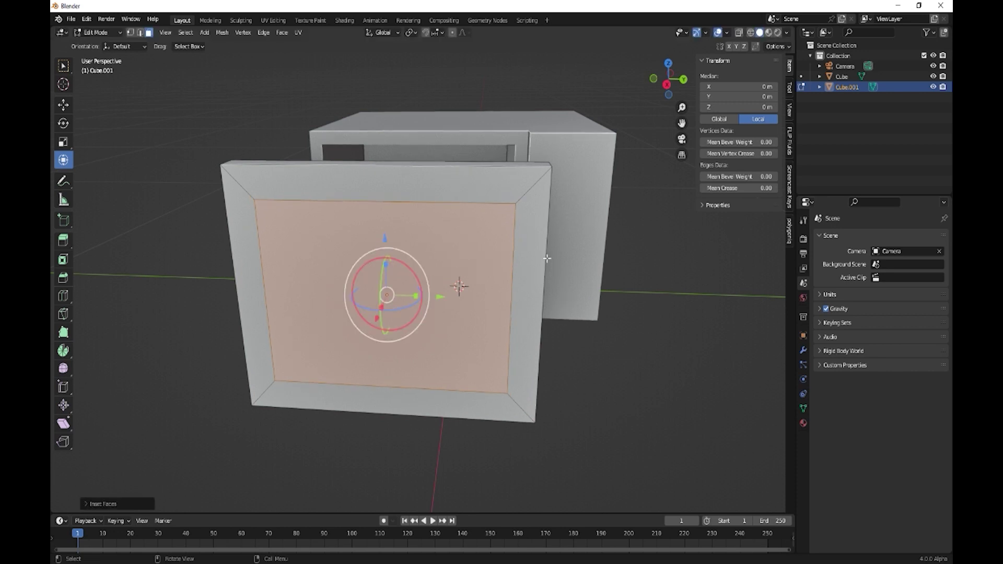
{"action": "key", "text": "Tab"}
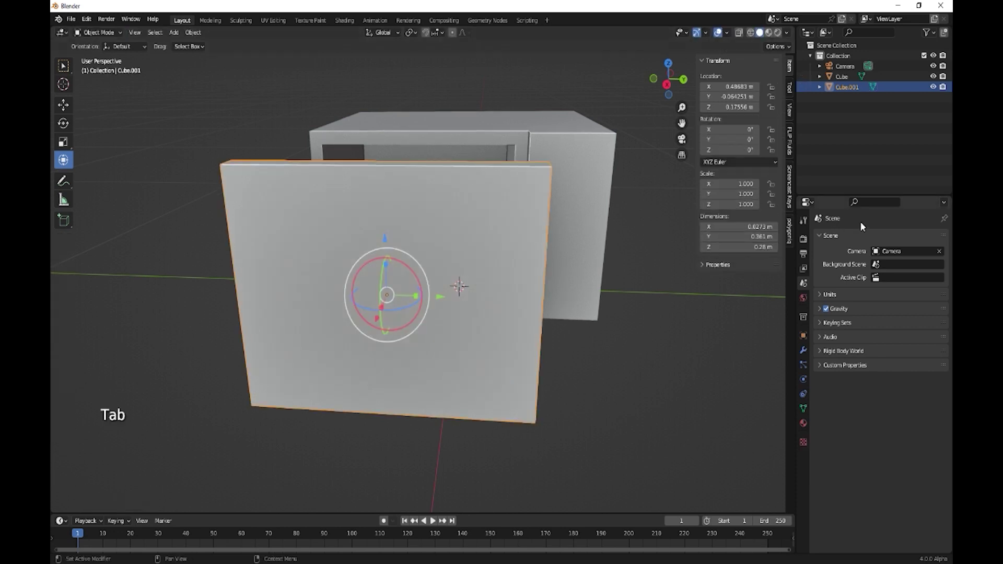
Add two material slots to the door and create a dark grey material in the first, with base color value about 0.08.
{"action": "left_click", "coordinate": [803, 425]}
{"action": "left_click", "coordinate": [944, 241]}
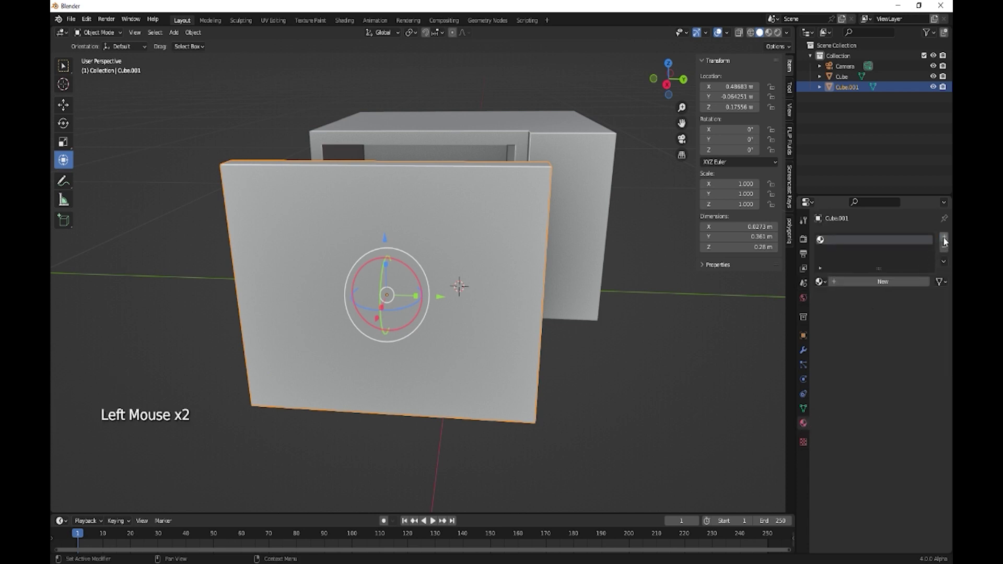
{"action": "left_click", "coordinate": [945, 240]}
{"action": "left_click", "coordinate": [864, 239]}
{"action": "left_click", "coordinate": [882, 303]}
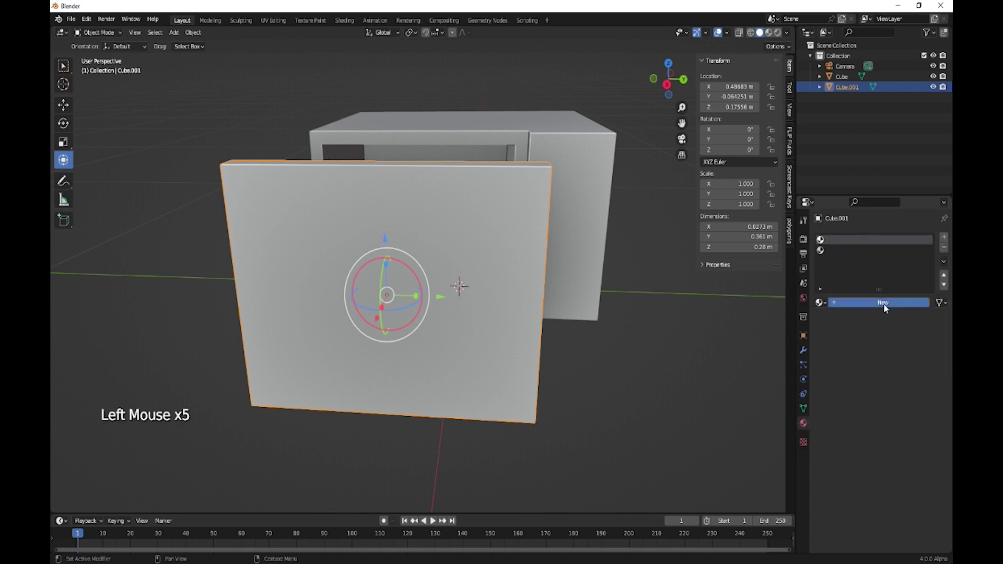
{"action": "left_click", "coordinate": [914, 413]}
{"action": "left_click", "coordinate": [927, 320]}
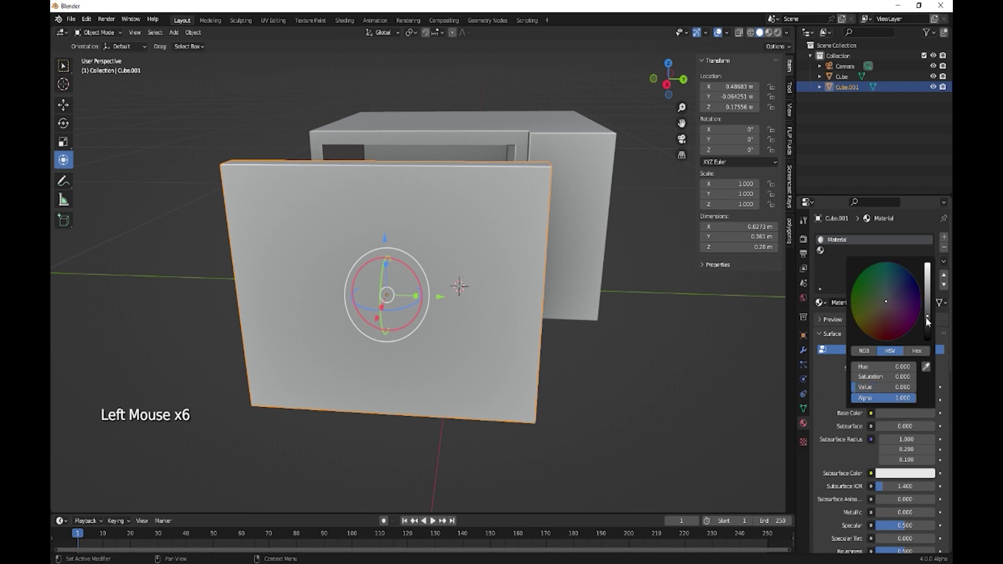
Switch the viewport to Material Preview and create a material in the door's second slot with a Transparent BSDF surface.
{"action": "left_click", "coordinate": [833, 251]}
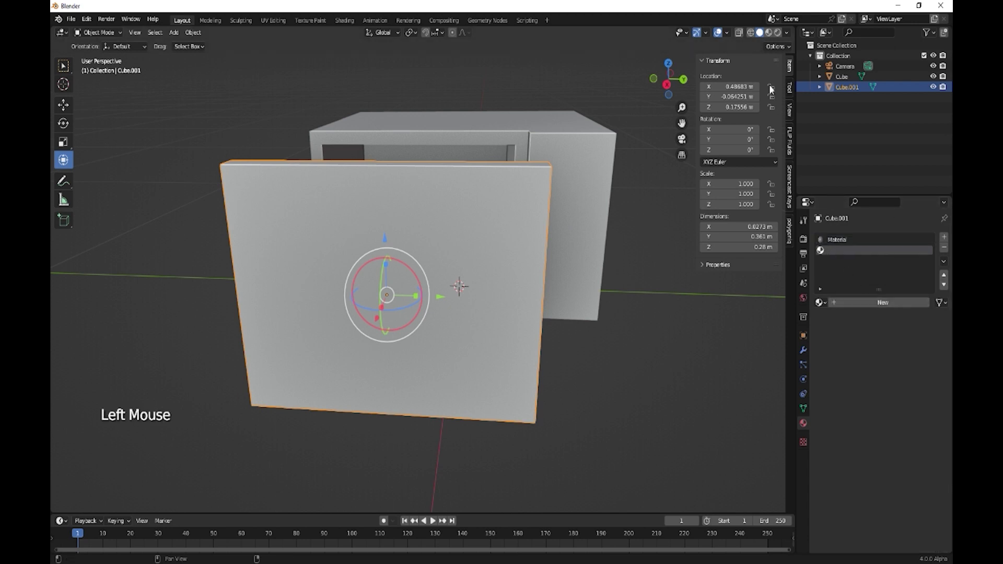
{"action": "left_click", "coordinate": [768, 33]}
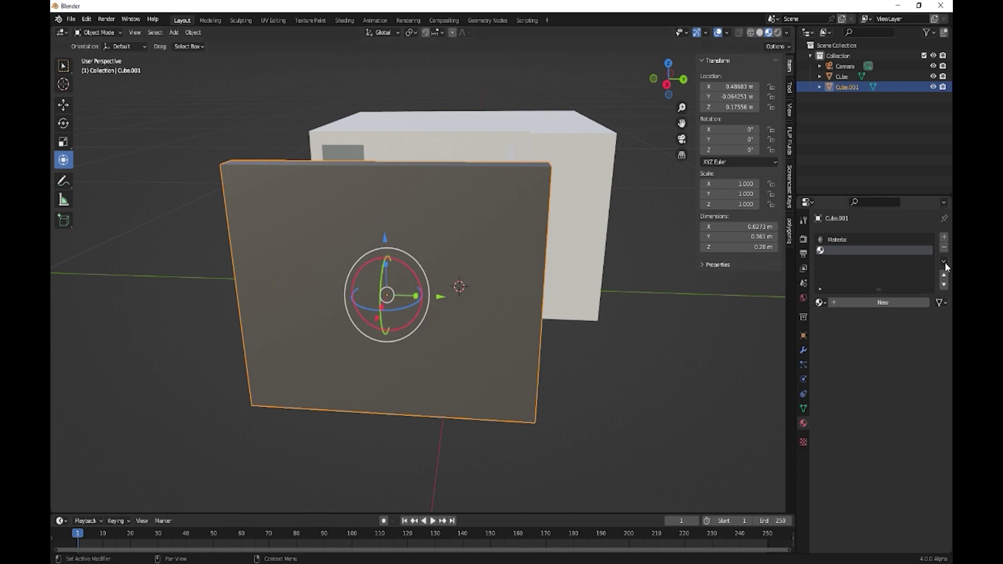
{"action": "left_click", "coordinate": [883, 303]}
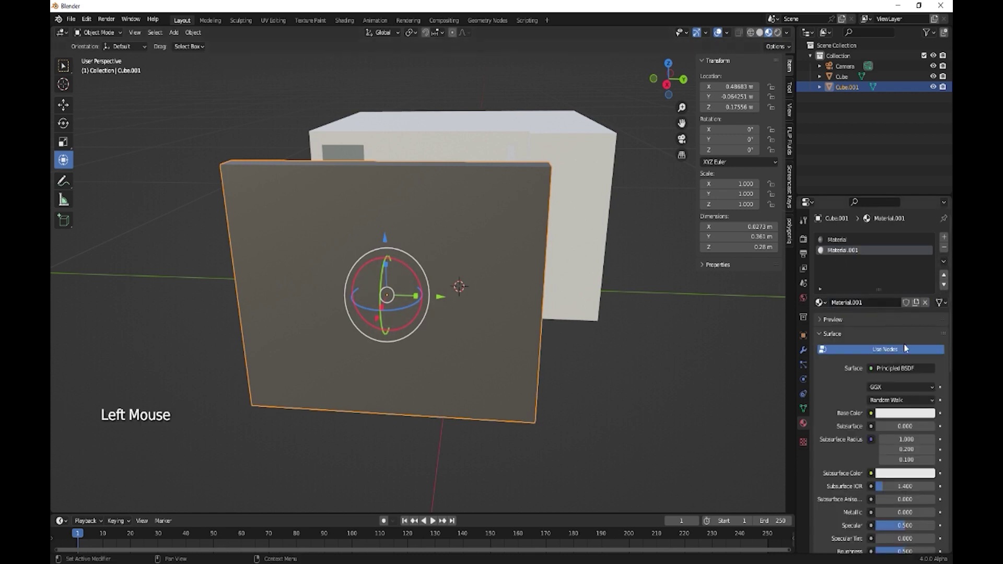
{"action": "left_click", "coordinate": [871, 413]}
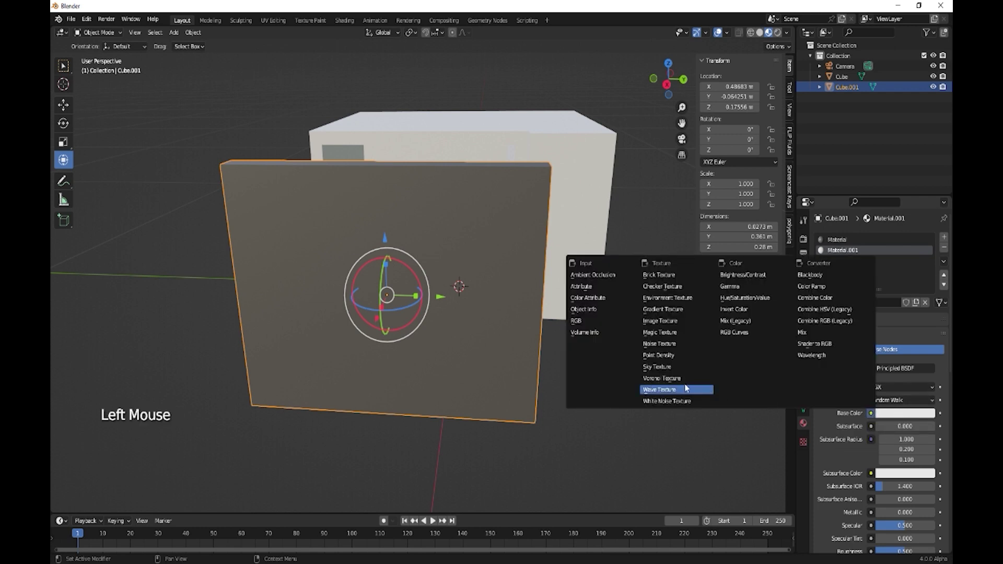
{"action": "left_click", "coordinate": [660, 355]}
{"action": "left_click", "coordinate": [881, 335]}
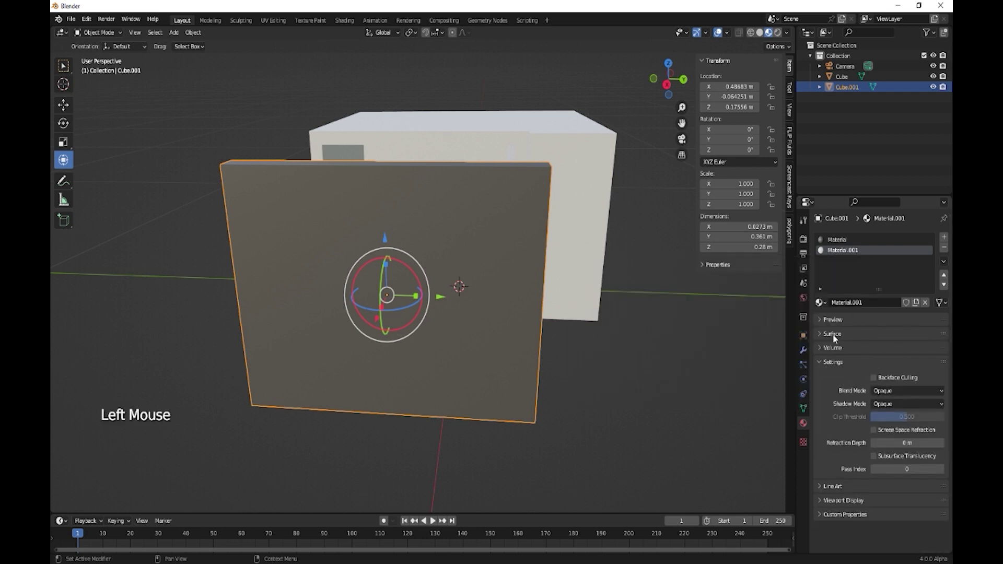
{"action": "left_click", "coordinate": [833, 338]}
{"action": "left_click", "coordinate": [889, 369]}
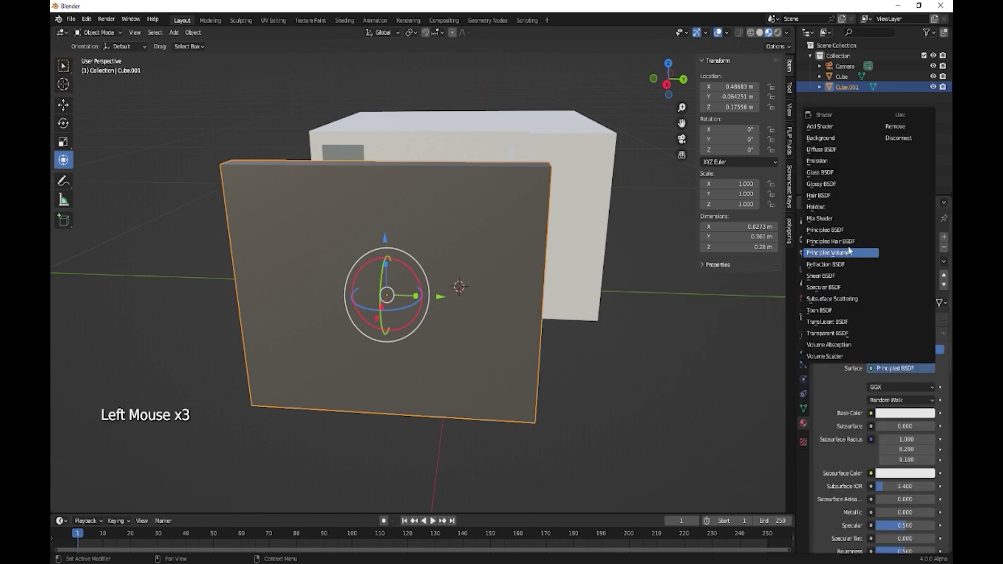
{"action": "left_click", "coordinate": [833, 334]}
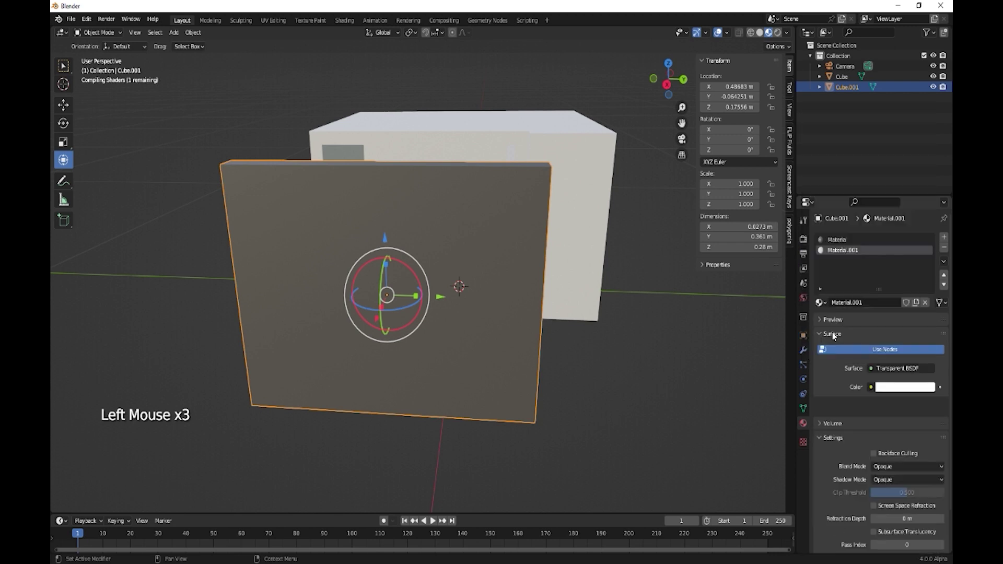
Assign the transparent material to the door's selected inset window faces and return to Object Mode.
{"action": "middle_click_drag", "start_coordinate": [511, 411], "coordinate": [528, 414]}
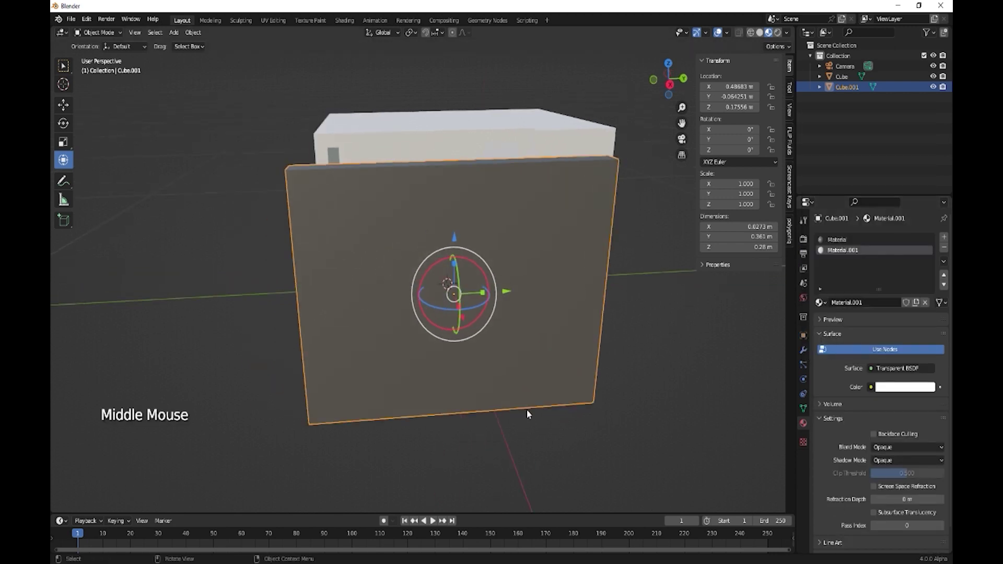
{"action": "key", "text": "Tab"}
{"action": "middle_click_drag", "start_coordinate": [758, 356], "coordinate": [716, 399]}
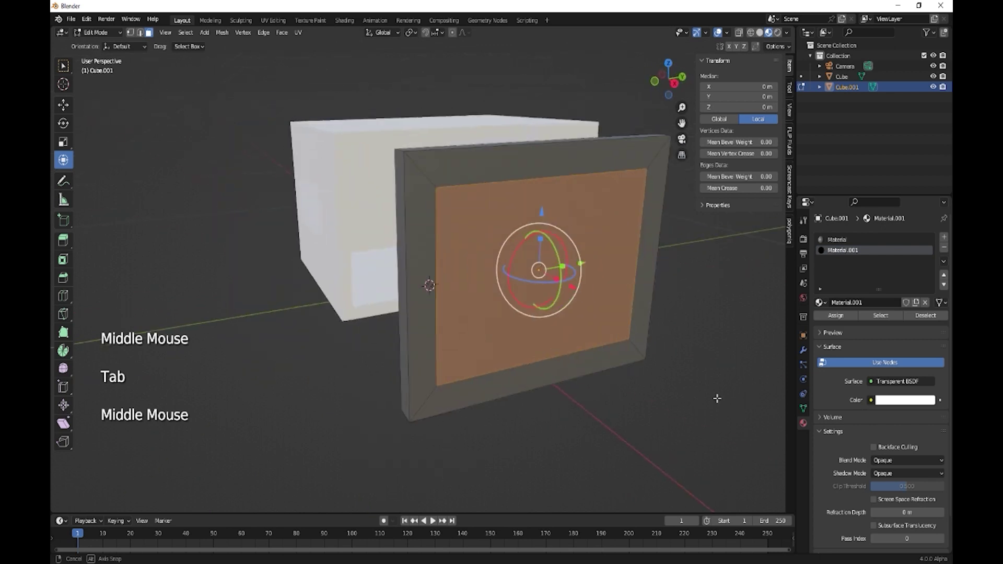
{"action": "left_click", "coordinate": [836, 316]}
{"action": "key", "text": "Tab"}
Switch the viewport to Rendered shading and set the render engine to Cycles.
{"action": "middle_click_drag", "start_coordinate": [701, 392], "coordinate": [715, 365]}
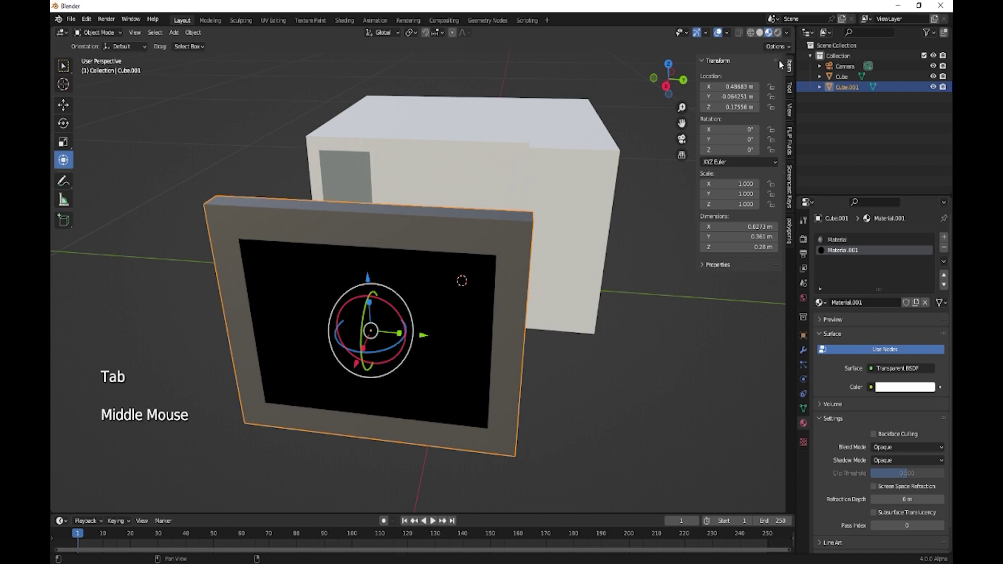
{"action": "left_click", "coordinate": [777, 33]}
{"action": "left_click", "coordinate": [804, 242]}
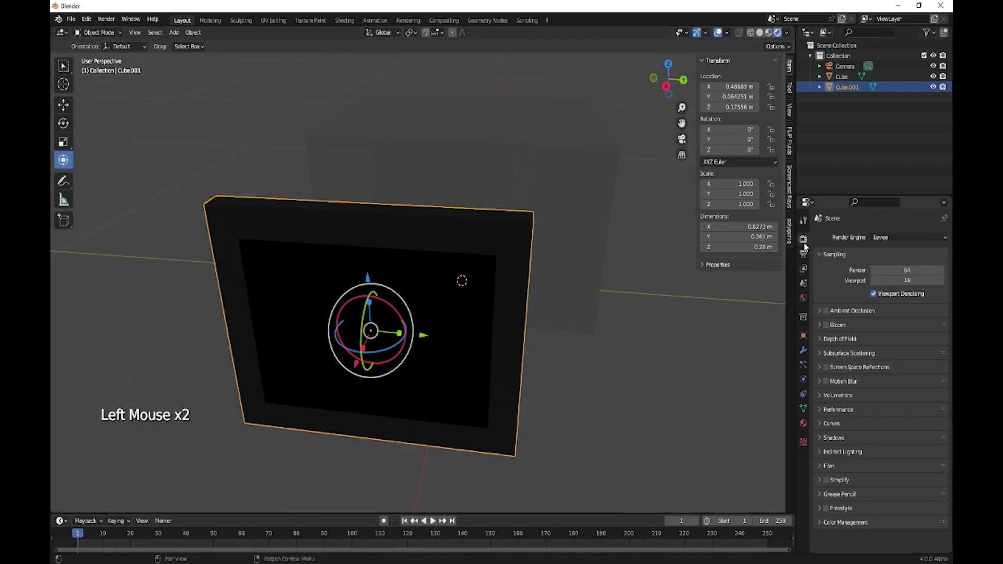
{"action": "left_click", "coordinate": [888, 242]}
{"action": "left_click", "coordinate": [883, 277]}
Move the door back along X to about 0.208 m, against the front of the microwave body.
{"action": "middle_click_drag", "start_coordinate": [747, 333], "coordinate": [546, 388]}
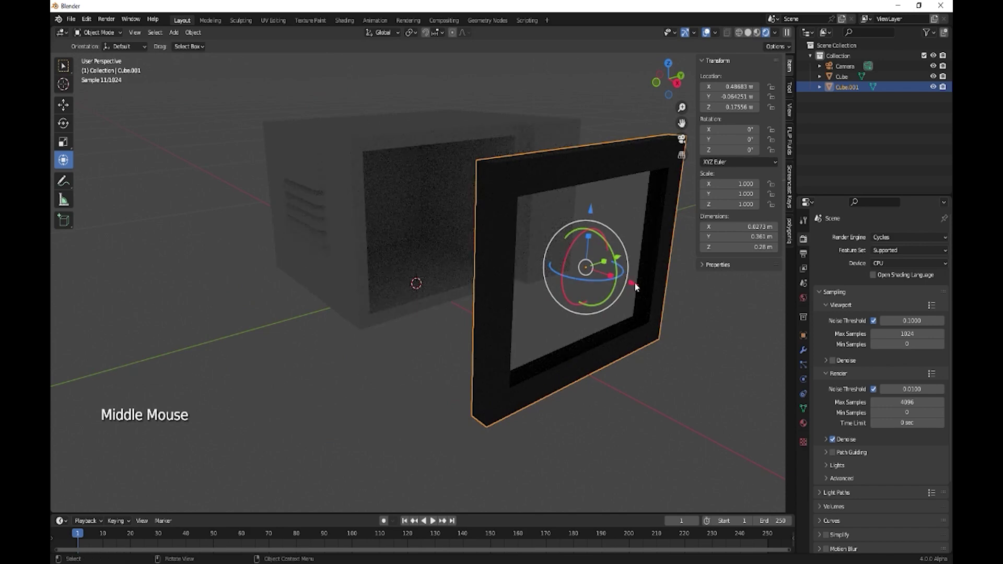
{"action": "left_click_drag", "start_coordinate": [632, 283], "coordinate": [488, 235]}
{"action": "middle_click_drag", "start_coordinate": [556, 331], "coordinate": [542, 227]}
{"action": "left_click", "coordinate": [513, 158]}
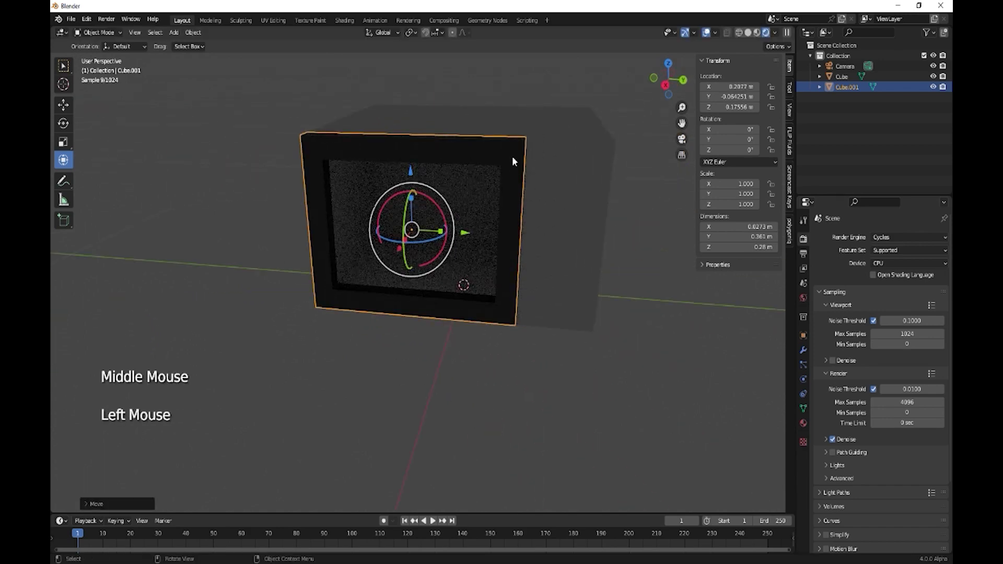
Apply the door's dark grey material to the microwave body.
{"action": "left_click", "coordinate": [803, 424]}
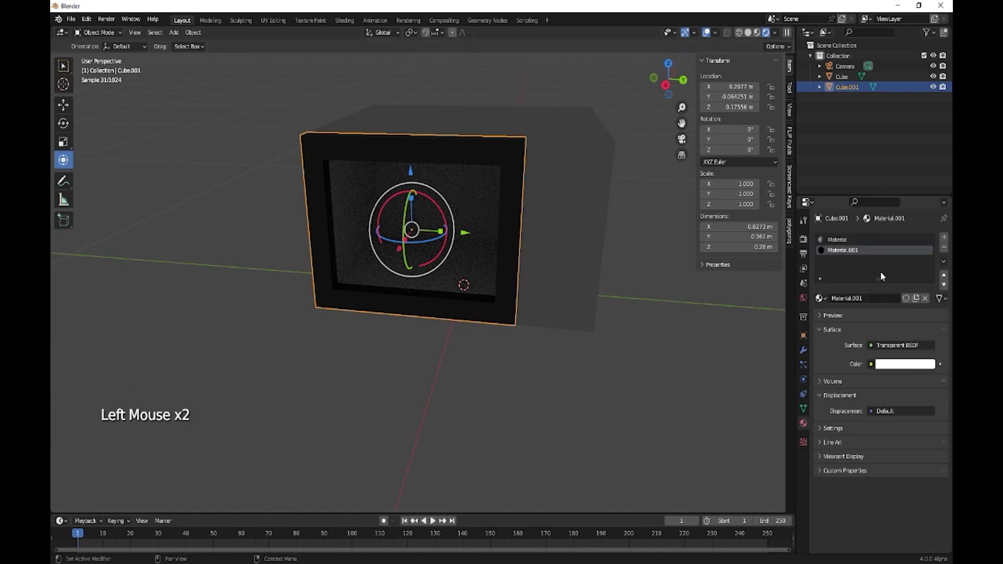
{"action": "left_click", "coordinate": [827, 241]}
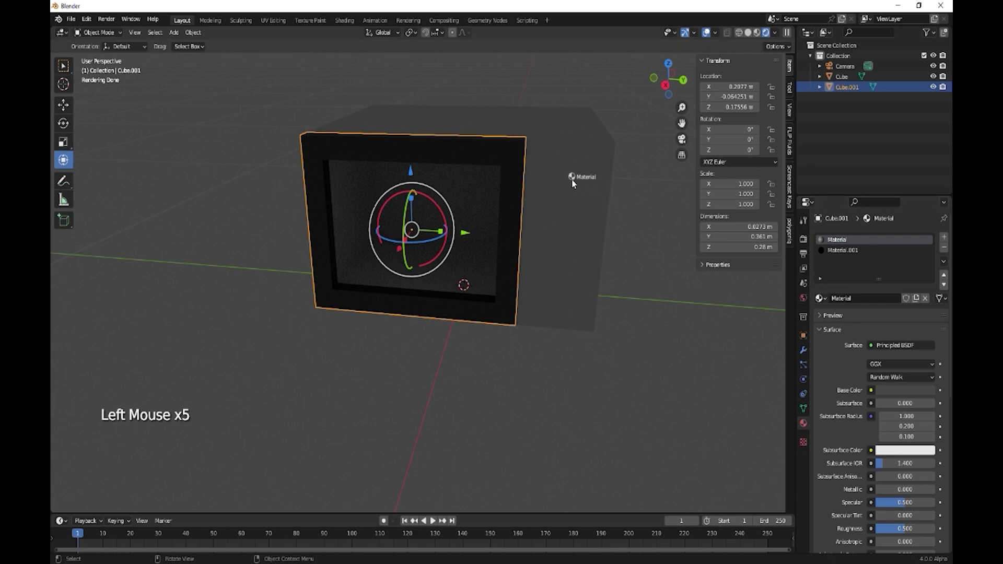
{"action": "left_click_drag", "start_coordinate": [572, 183], "coordinate": [569, 188]}
Nudge the door closer to the body along X, to about 0.206 m.
{"action": "middle_click_drag", "start_coordinate": [557, 212], "coordinate": [504, 258]}
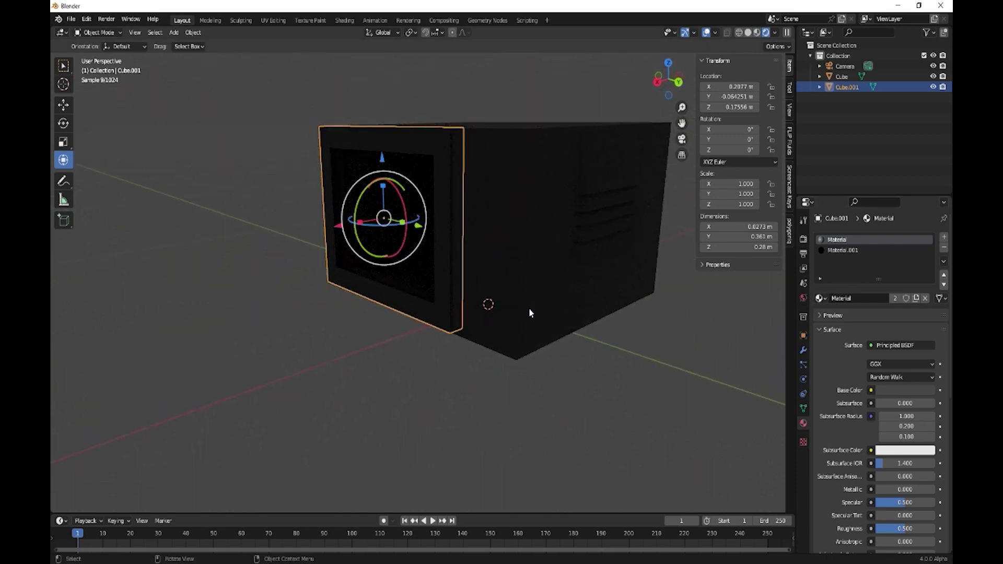
{"action": "middle_click_drag", "start_coordinate": [487, 335], "coordinate": [441, 278], "text": "shift"}
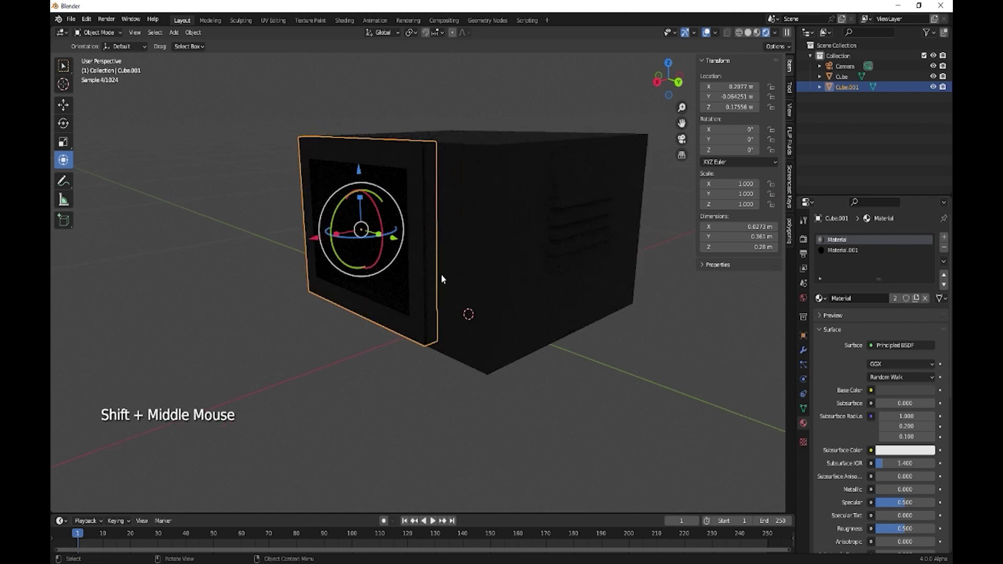
{"action": "left_click", "coordinate": [319, 244]}
{"action": "left_click_drag", "start_coordinate": [320, 243], "coordinate": [384, 308]}
{"action": "middle_click_drag", "start_coordinate": [384, 308], "coordinate": [389, 322]}
Add a point light and place it inside the microwave cavity at about Y -0.10 m, Z 0.134 m.
{"action": "key", "text": "shift+a"}
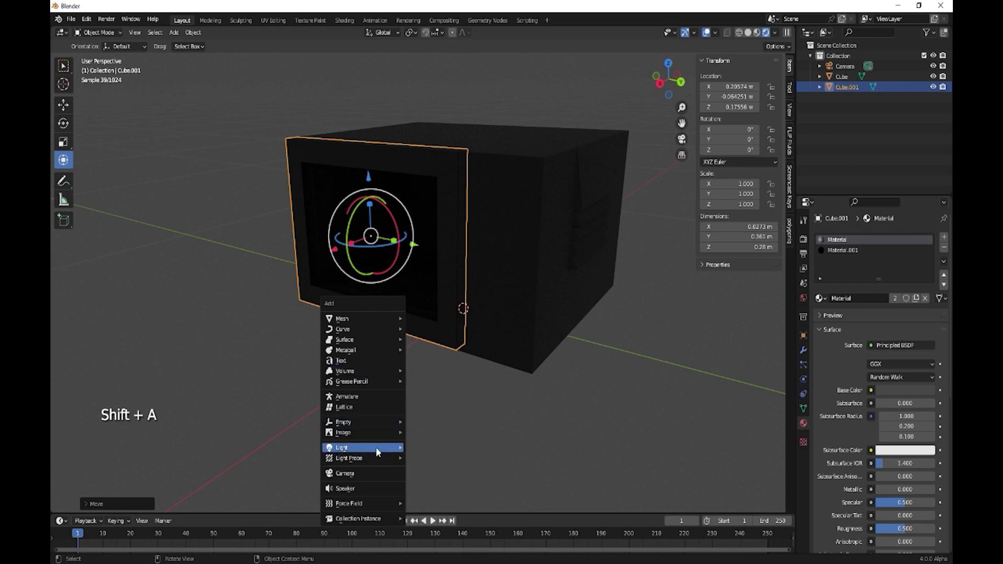
{"action": "mouse_move", "coordinate": [375, 447]}
{"action": "left_click", "coordinate": [421, 447]}
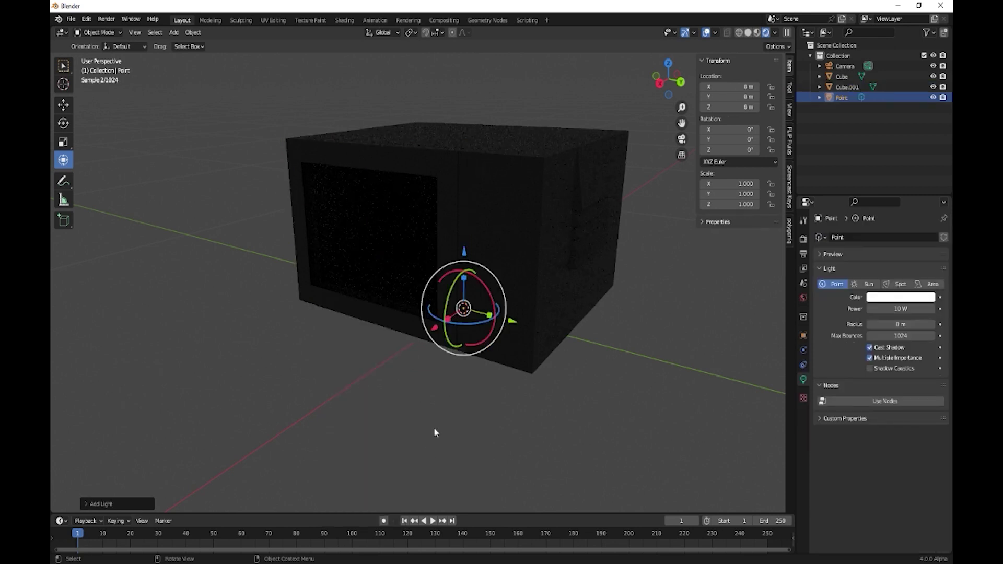
{"action": "left_click_drag", "start_coordinate": [483, 287], "coordinate": [469, 239]}
Tint the point light pale yellow with hue 0.145 and saturation 0.573, and move it to about Y -0.052 m, Z 0.18 m.
{"action": "left_click", "coordinate": [877, 299]}
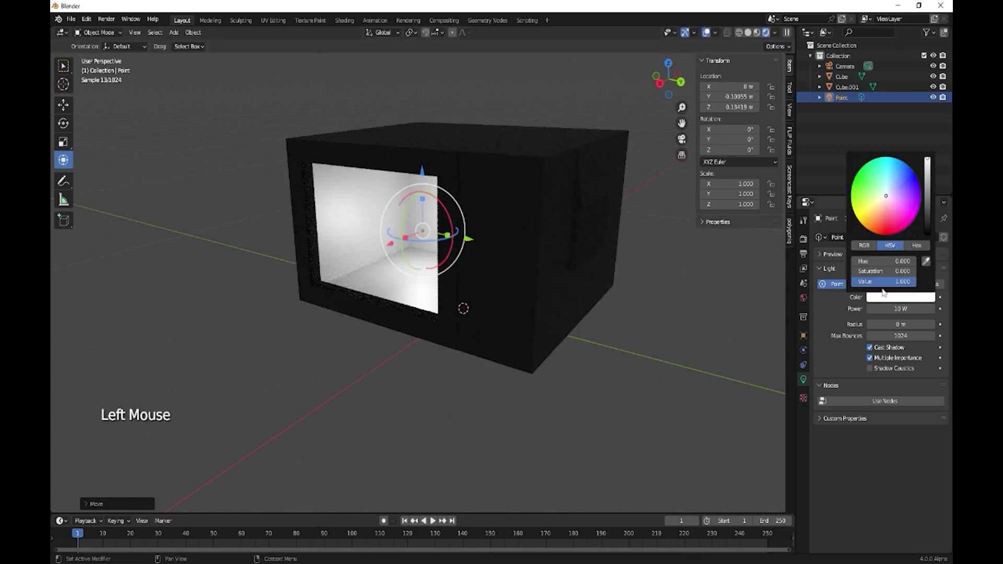
{"action": "left_click_drag", "start_coordinate": [886, 196], "coordinate": [878, 203]}
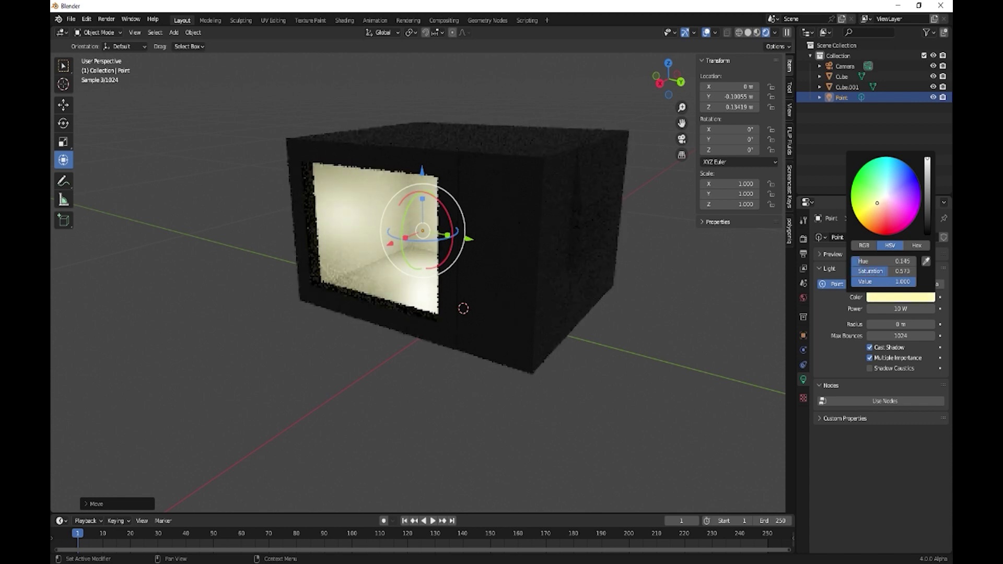
{"action": "middle_click_drag", "start_coordinate": [589, 364], "coordinate": [618, 369]}
{"action": "left_click_drag", "start_coordinate": [451, 234], "coordinate": [476, 234]}
{"action": "left_click_drag", "start_coordinate": [415, 176], "coordinate": [420, 148]}
{"action": "left_click", "coordinate": [420, 148]}
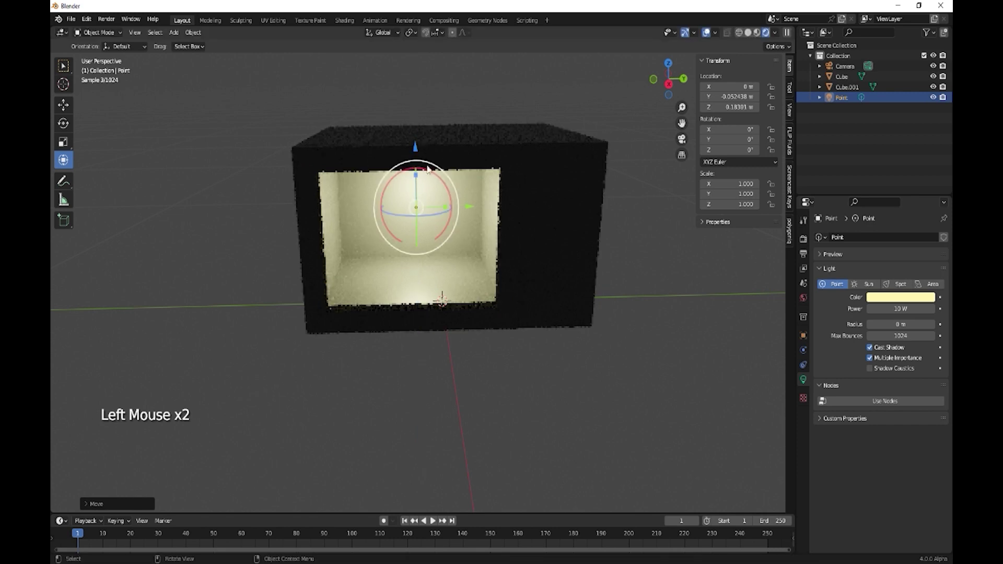
{"action": "middle_click_drag", "start_coordinate": [495, 321], "coordinate": [386, 350]}
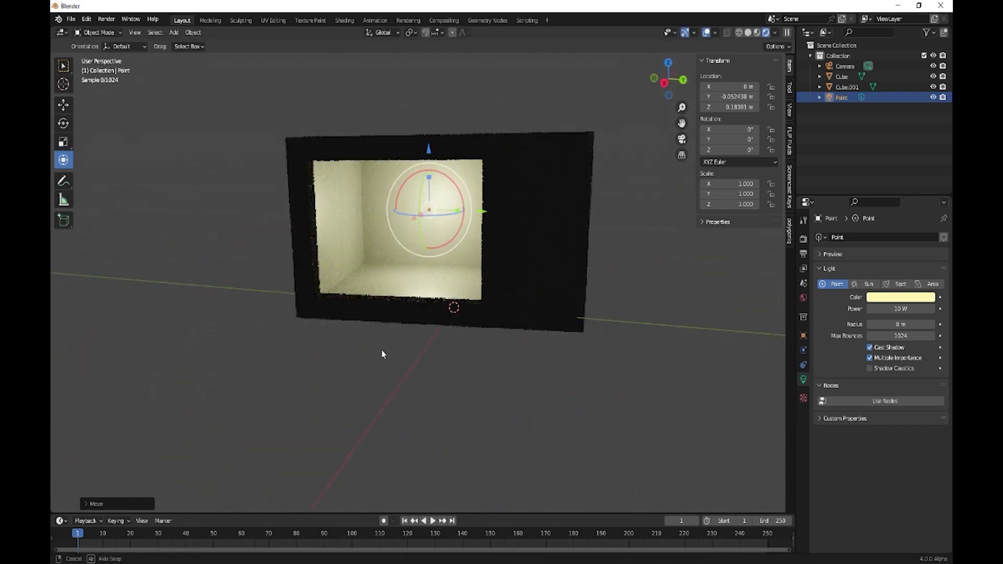
Switch the viewport to solid shading, add a cylinder mesh and scale it down to about 0.114 m.
{"action": "middle_click_drag", "start_coordinate": [478, 344], "coordinate": [533, 287], "text": "shift"}
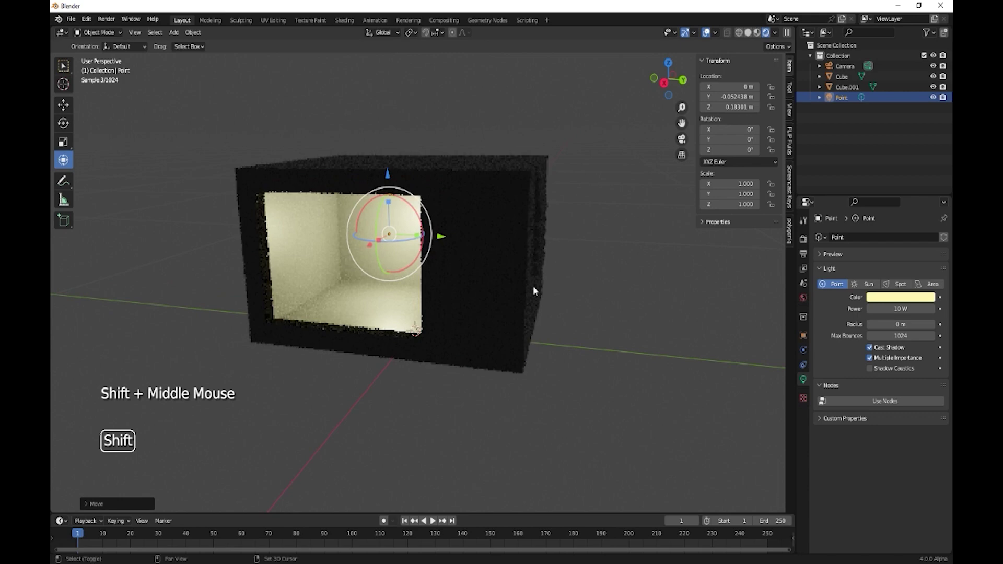
{"action": "left_click", "coordinate": [748, 33]}
{"action": "key", "text": "shift+a"}
{"action": "mouse_move", "coordinate": [500, 309]}
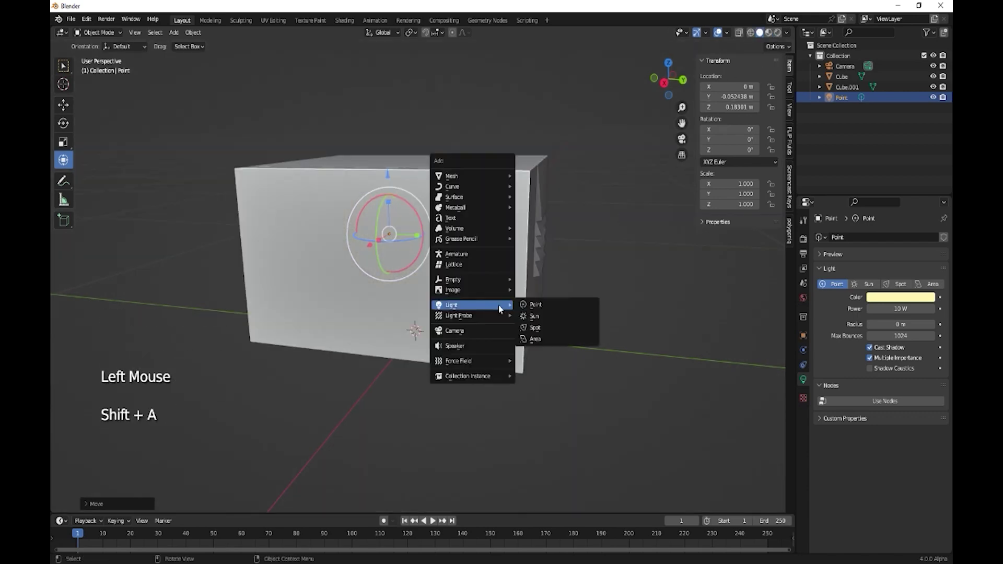
{"action": "mouse_move", "coordinate": [478, 180]}
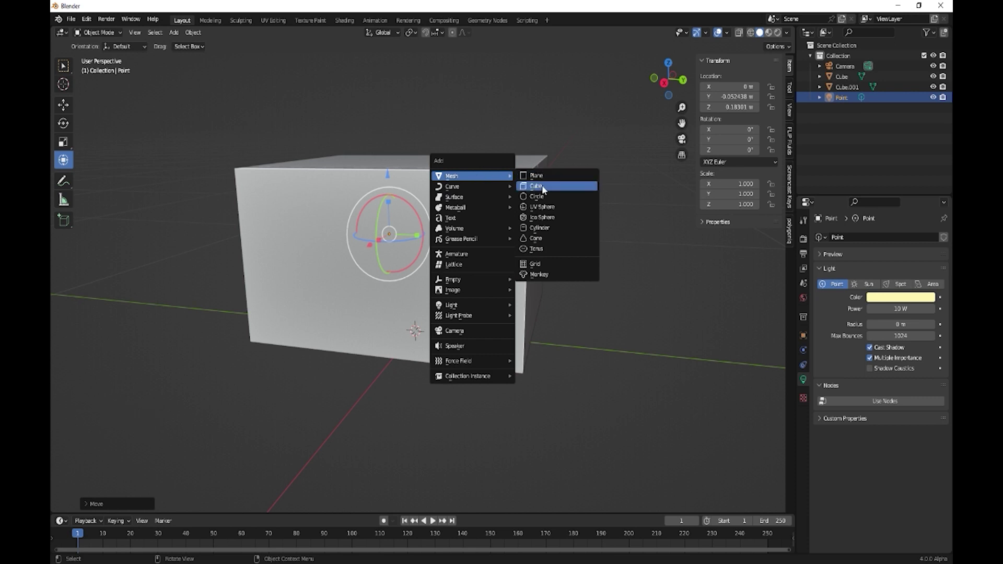
{"action": "left_click", "coordinate": [535, 227]}
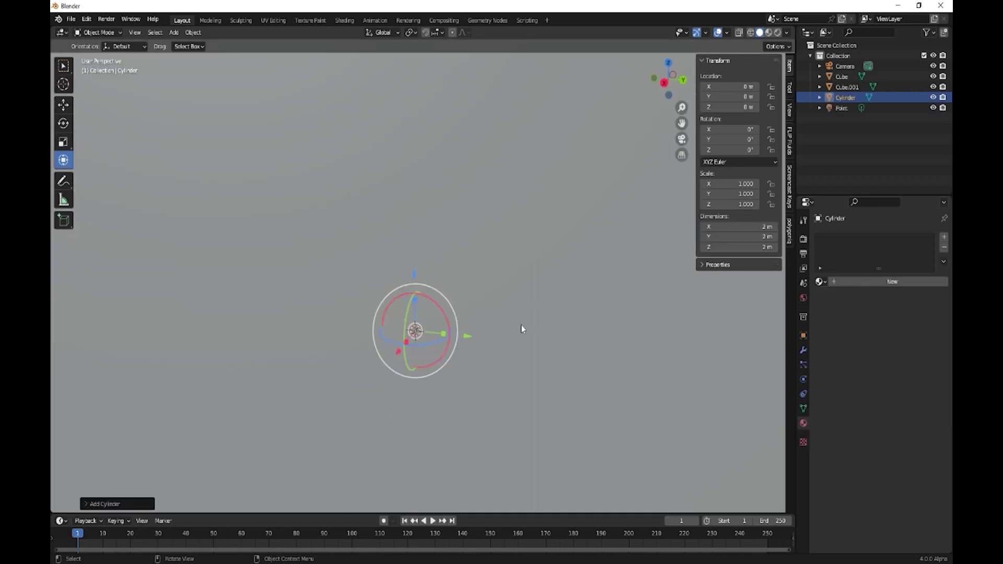
{"action": "scroll", "coordinate": [527, 333], "scroll_direction": "down", "scroll_amount": 2}
{"action": "key", "text": "s"}
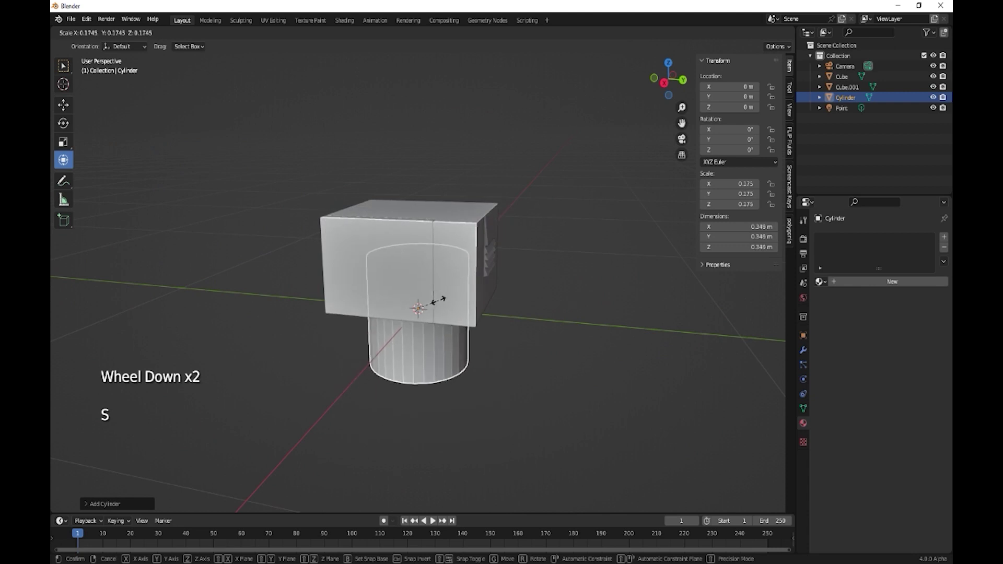
{"action": "left_click", "coordinate": [424, 307]}
Move the cylinder in front of the microwave to about X 0.342 m and rotate it 90° about Y.
{"action": "middle_click_drag", "start_coordinate": [424, 307], "coordinate": [382, 332]}
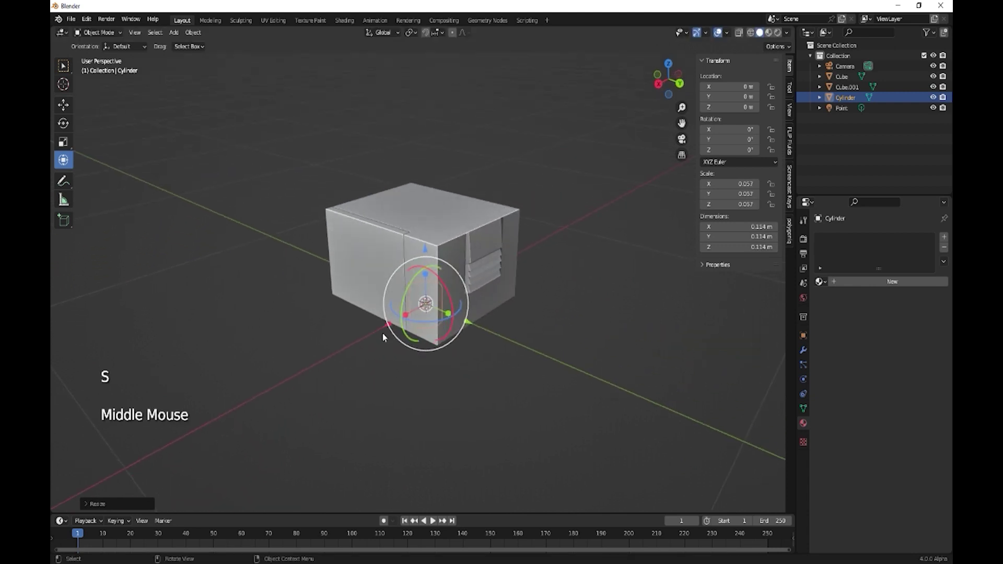
{"action": "left_click_drag", "start_coordinate": [382, 332], "coordinate": [314, 369]}
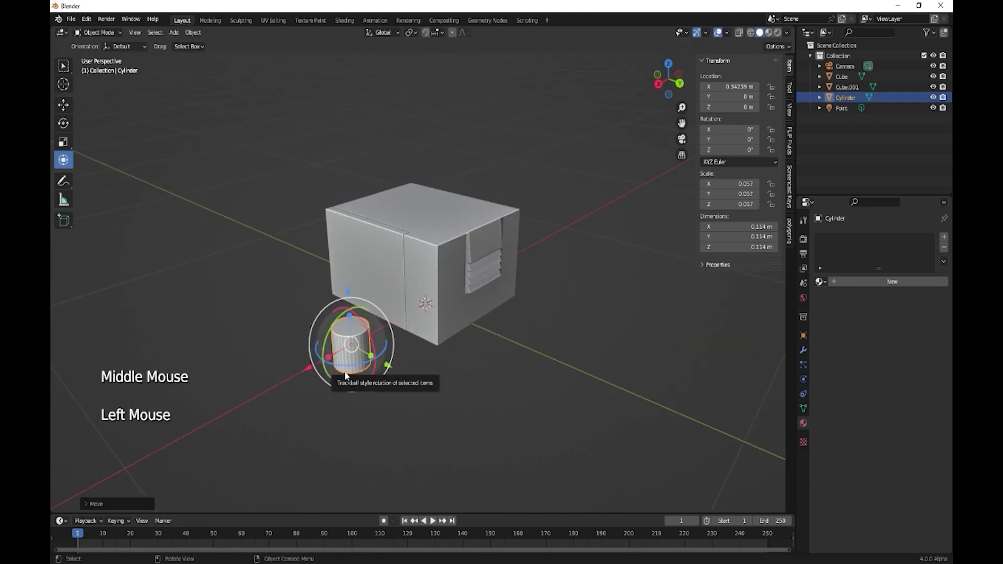
{"action": "key", "text": "r"}
{"action": "key", "text": "y"}
{"action": "key", "text": "9"}
{"action": "key", "text": "0"}
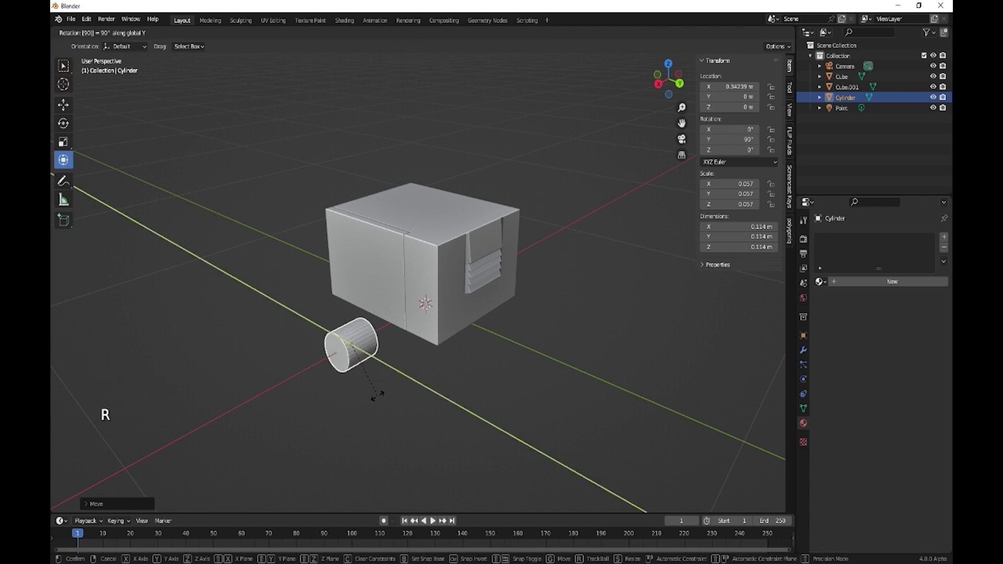
{"action": "key", "text": "Return"}
Flatten the cylinder to about 0.035 m thick and place it on the control panel at about X 0.216, Y 0.172, Z 0.096 m.
{"action": "mouse_move", "coordinate": [335, 363]}
{"action": "left_mouse_down"}
{"action": "mouse_move", "coordinate": [365, 339]}
{"action": "mouse_move", "coordinate": [335, 356]}
{"action": "left_mouse_up"}
{"action": "left_click_drag", "start_coordinate": [373, 278], "coordinate": [389, 246]}
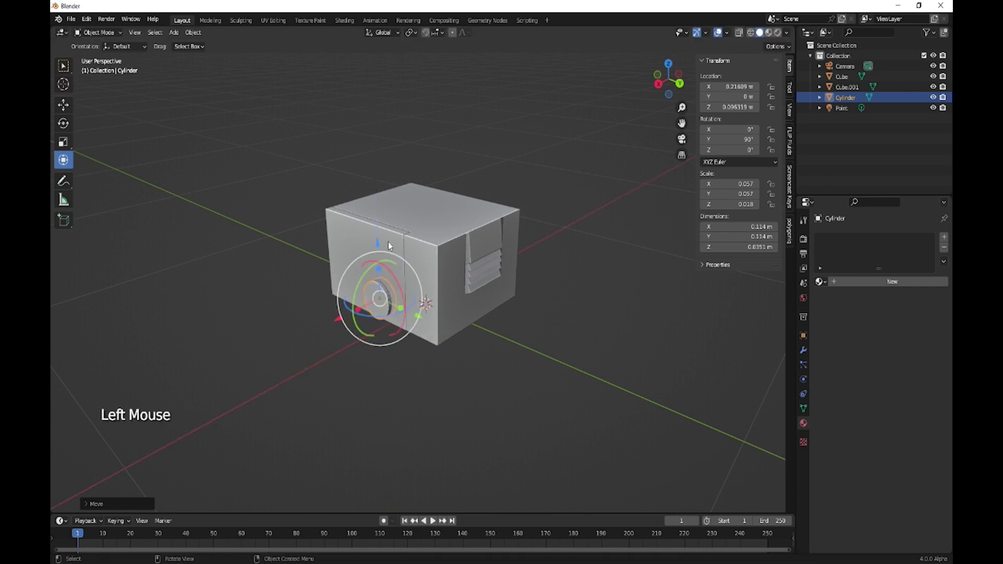
{"action": "double_click", "coordinate": [433, 328]}
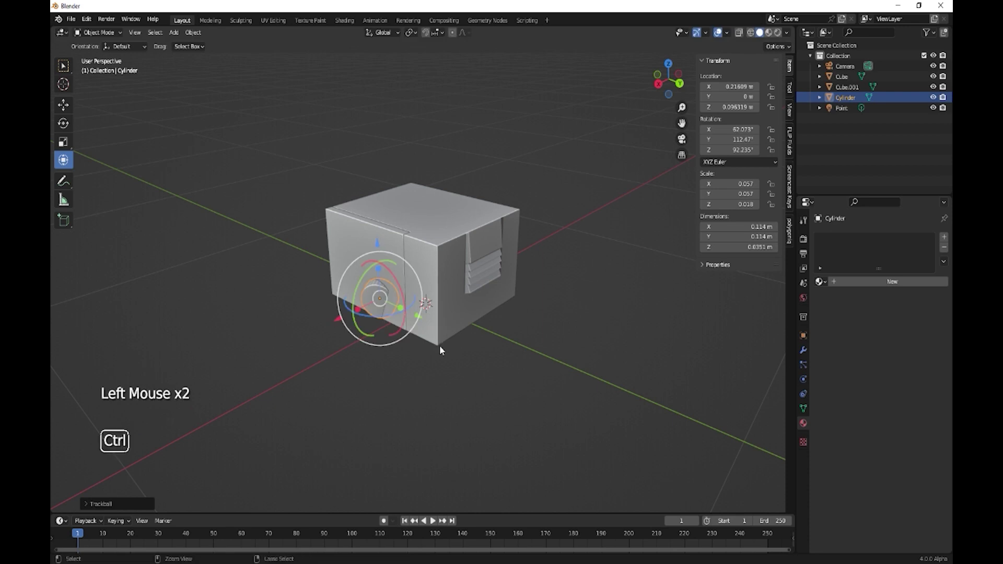
{"action": "key", "text": "ctrl+z"}
{"action": "left_click_drag", "start_coordinate": [417, 317], "coordinate": [425, 440]}
{"action": "middle_click_drag", "start_coordinate": [424, 440], "coordinate": [464, 415]}
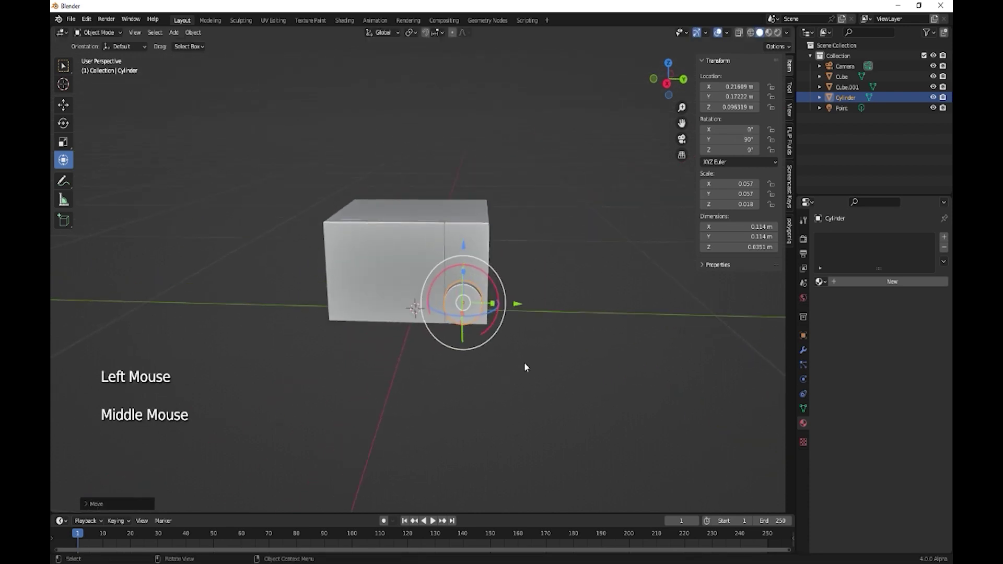
Try to shrink the cylinder to about 0.8 of its size with the global Z axis excluded.
{"action": "key", "text": "s"}
{"action": "key", "text": "shift+z"}
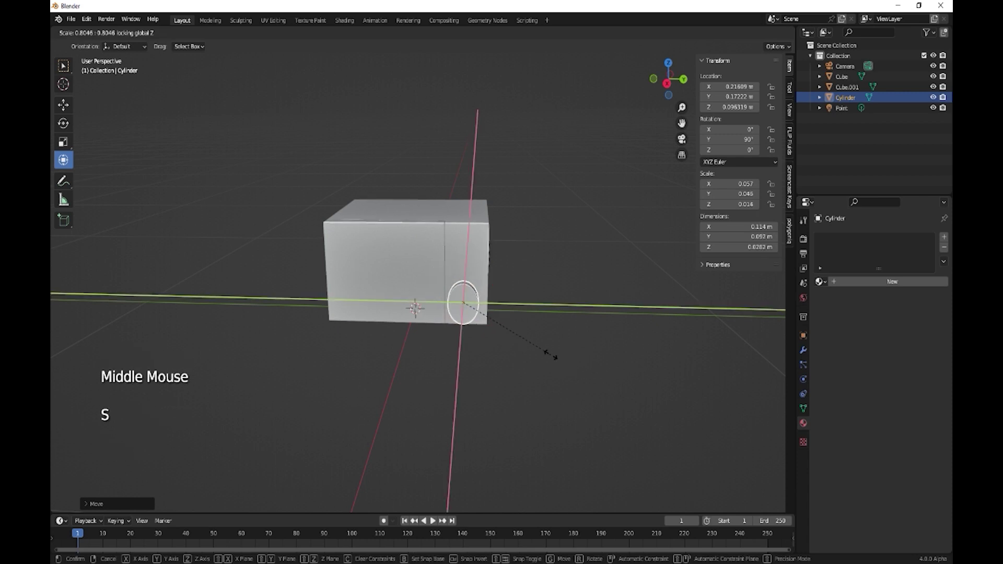
{"action": "left_click", "coordinate": [552, 358]}
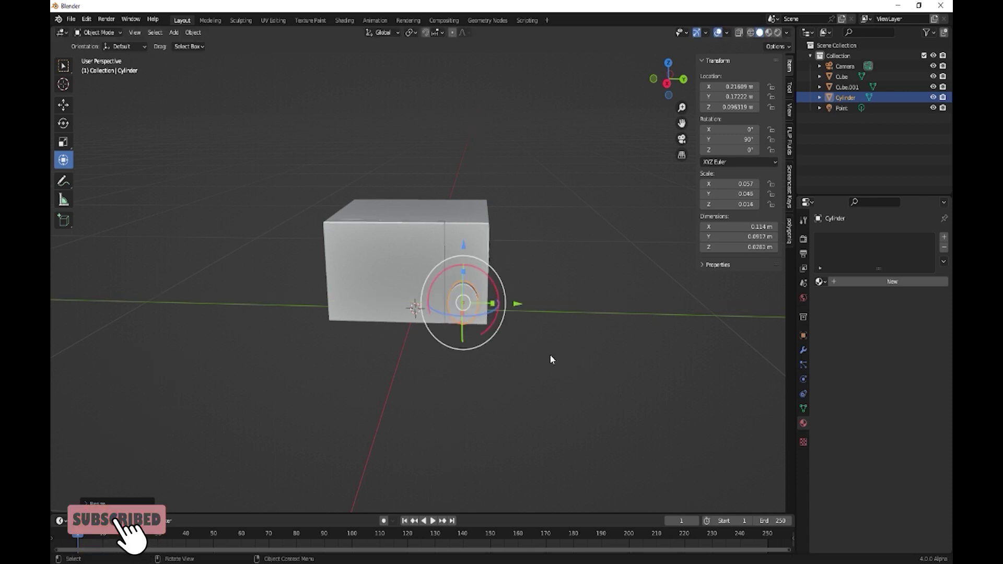
{"action": "key", "text": "ctrl+z"}
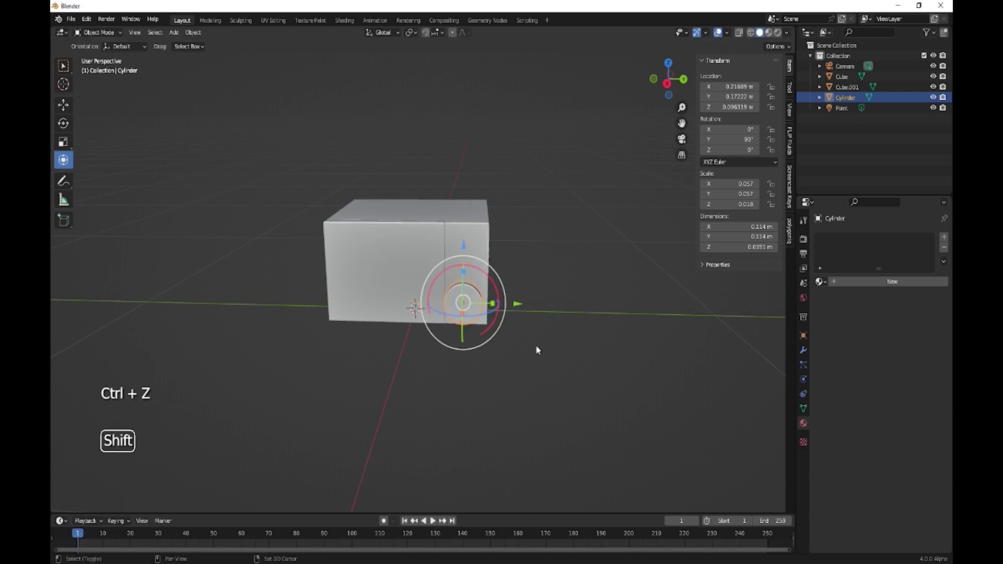
Scale the knob to about 0.076 m in diameter without changing its depth along X, and shift it to about Y 0.181 m.
{"action": "key", "text": "s"}
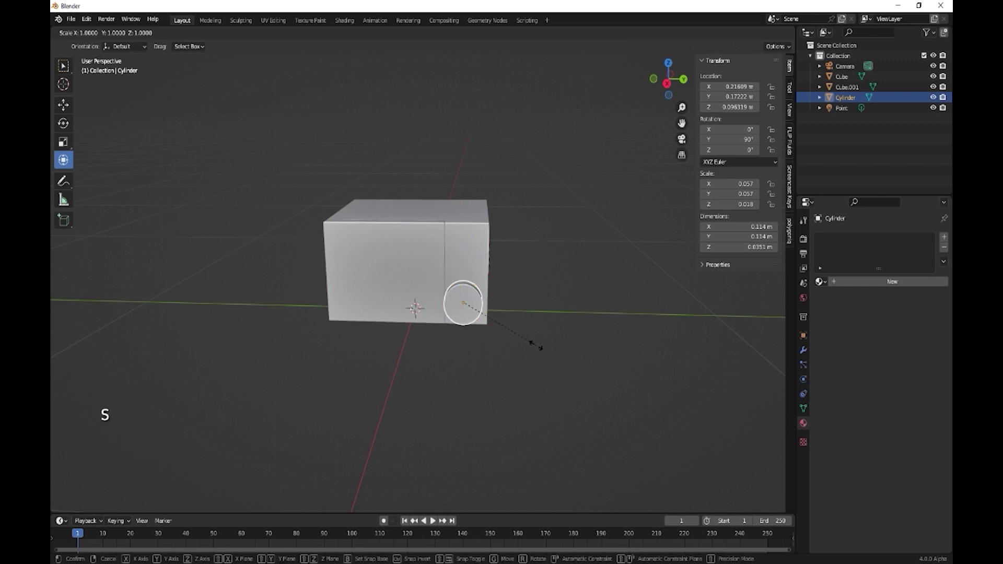
{"action": "key", "text": "shift+x"}
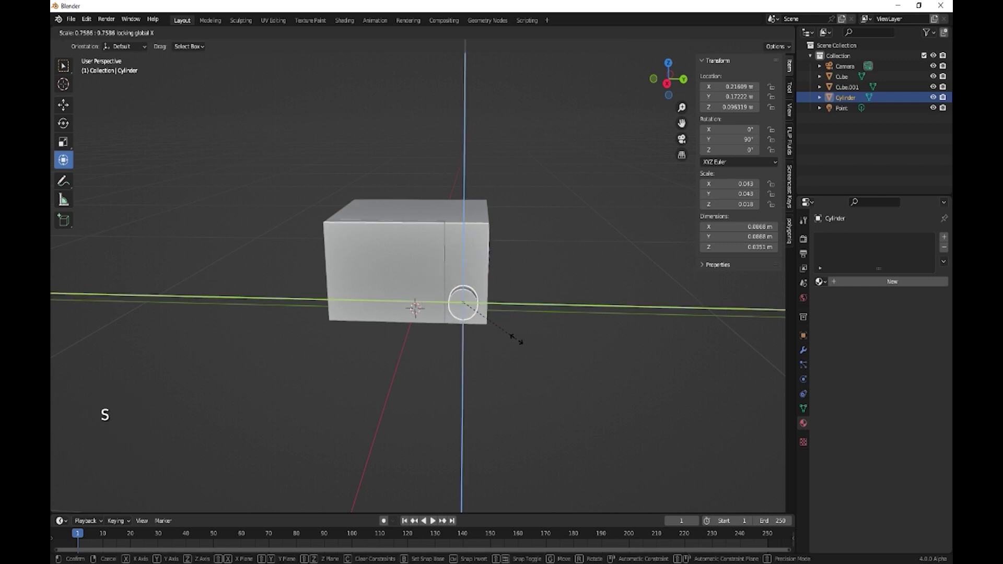
{"action": "left_click", "coordinate": [510, 334]}
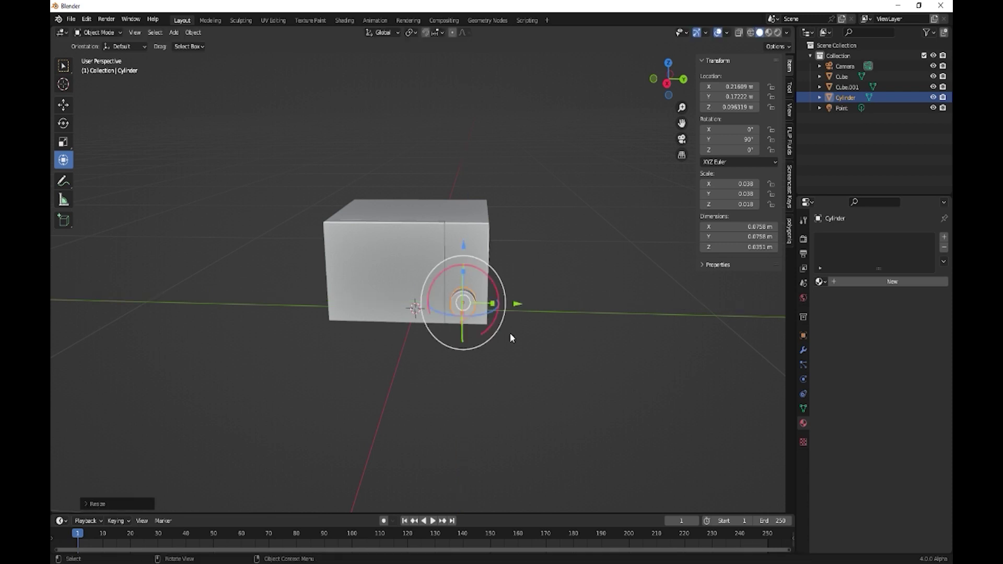
{"action": "left_click_drag", "start_coordinate": [510, 309], "coordinate": [521, 307]}
Duplicate the knob straight up along Z to about 0.207 m.
{"action": "key", "text": "shift+d"}
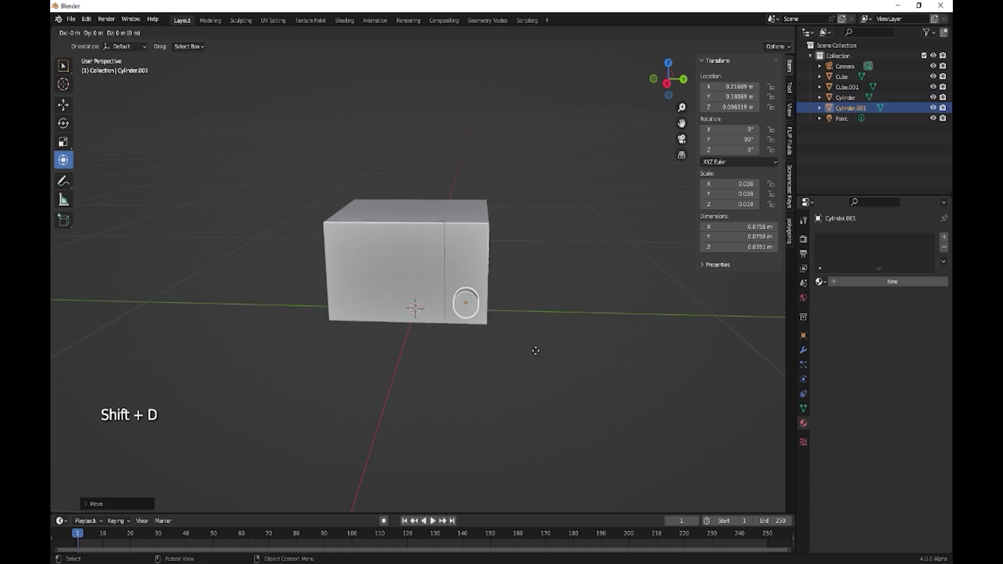
{"action": "key", "text": "z"}
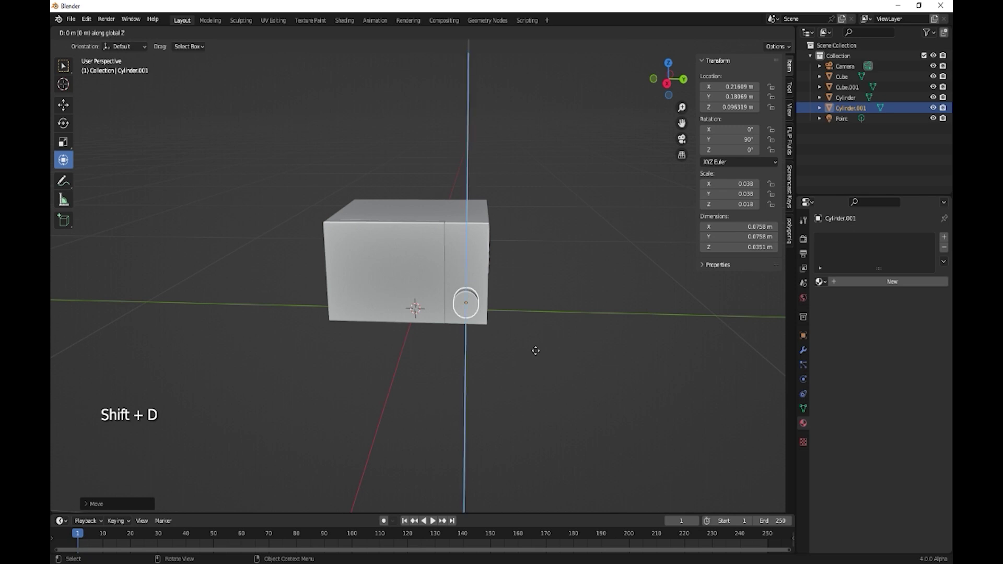
{"action": "left_click", "coordinate": [528, 311]}
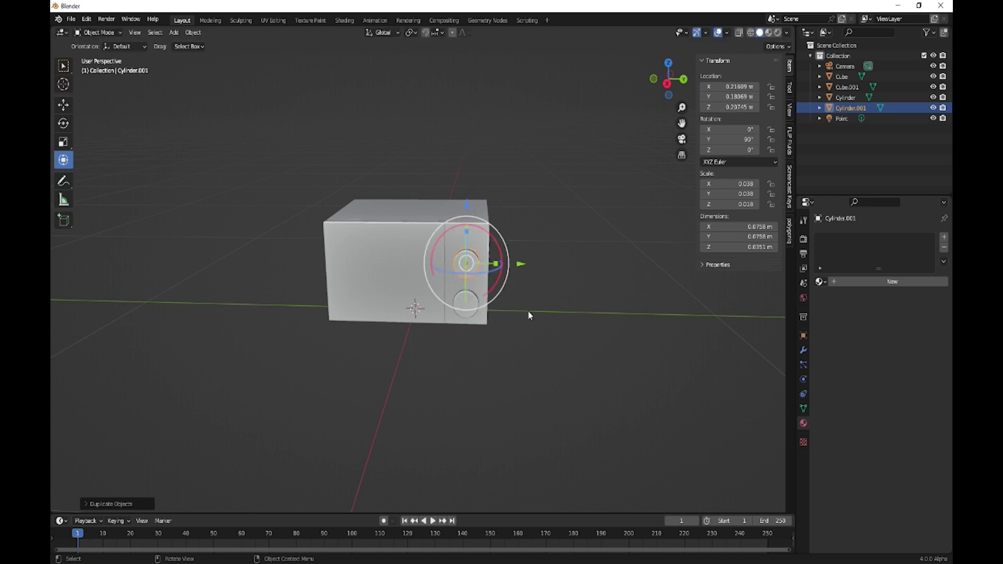
Raise the lower knob to about Z 0.110 m and the upper knob to about Z 0.226 m, leaving the lower knob selected.
{"action": "left_click", "coordinate": [466, 313]}
{"action": "mouse_move", "coordinate": [467, 270]}
{"action": "left_mouse_down"}
{"action": "mouse_move", "coordinate": [470, 217]}
{"action": "mouse_move", "coordinate": [476, 273]}
{"action": "left_mouse_up"}
{"action": "left_click", "coordinate": [476, 273]}
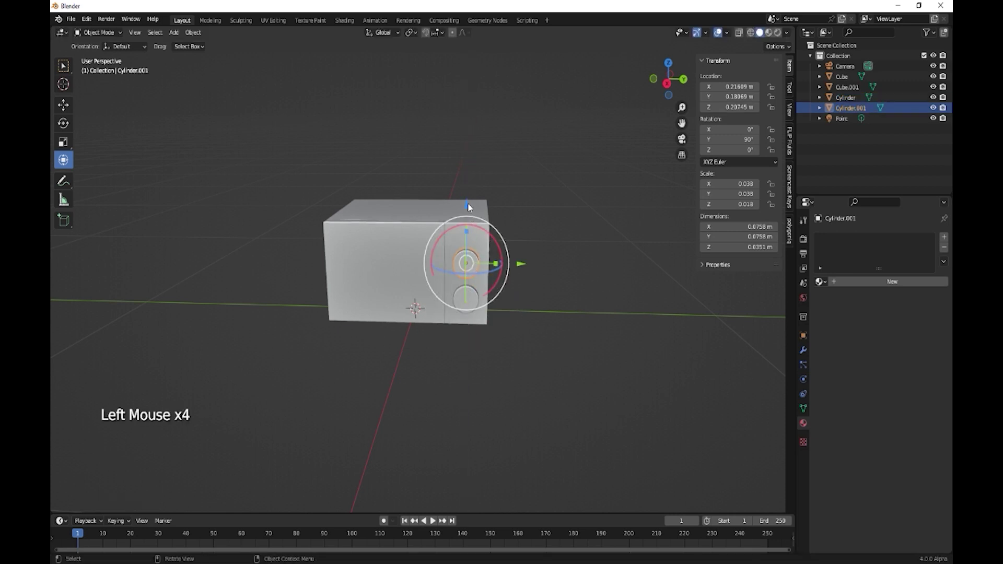
{"action": "left_click_drag", "start_coordinate": [468, 207], "coordinate": [468, 200]}
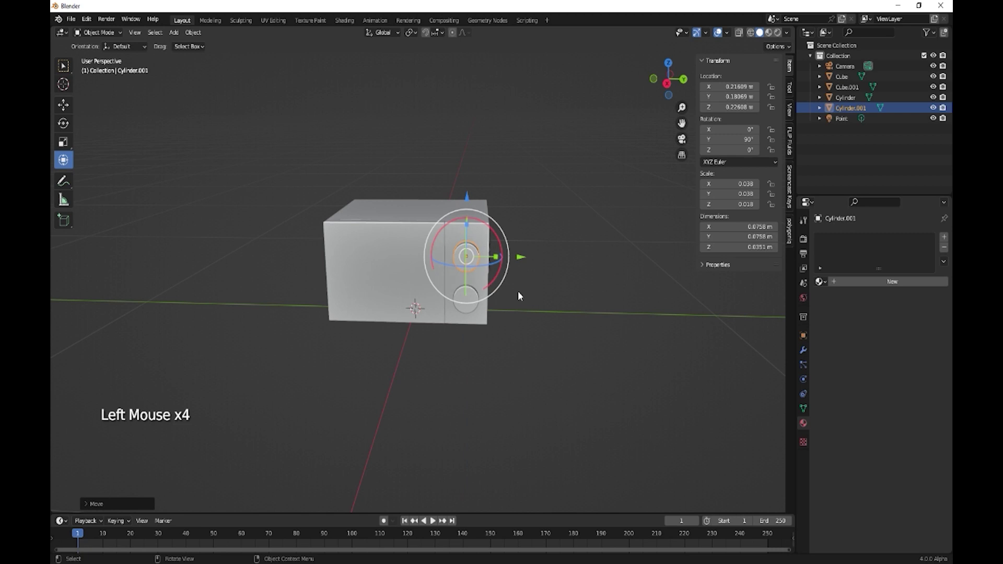
{"action": "scroll", "coordinate": [435, 341], "scroll_direction": "up", "scroll_amount": 1}
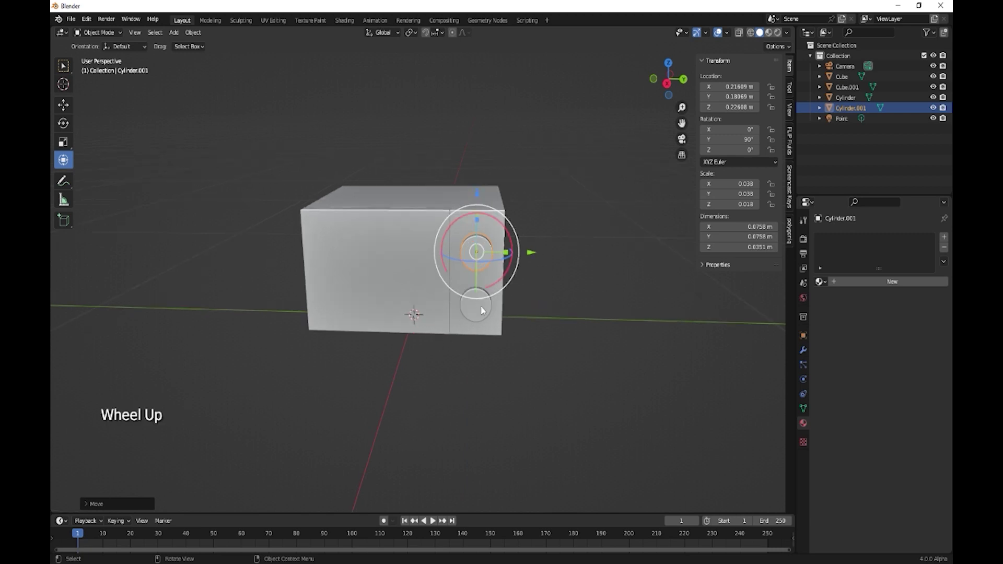
{"action": "left_click", "coordinate": [495, 317]}
{"action": "key", "text": "shift"}
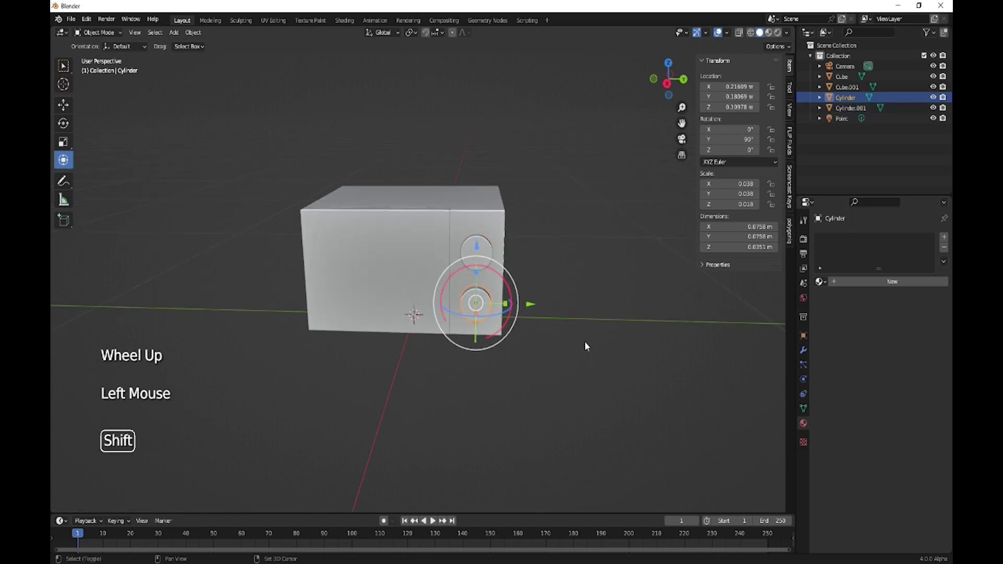
Try to duplicate the lower knob along Y to about -0.433 m and rotate the copy 90° without an axis constraint.
{"action": "key", "text": "shift+d"}
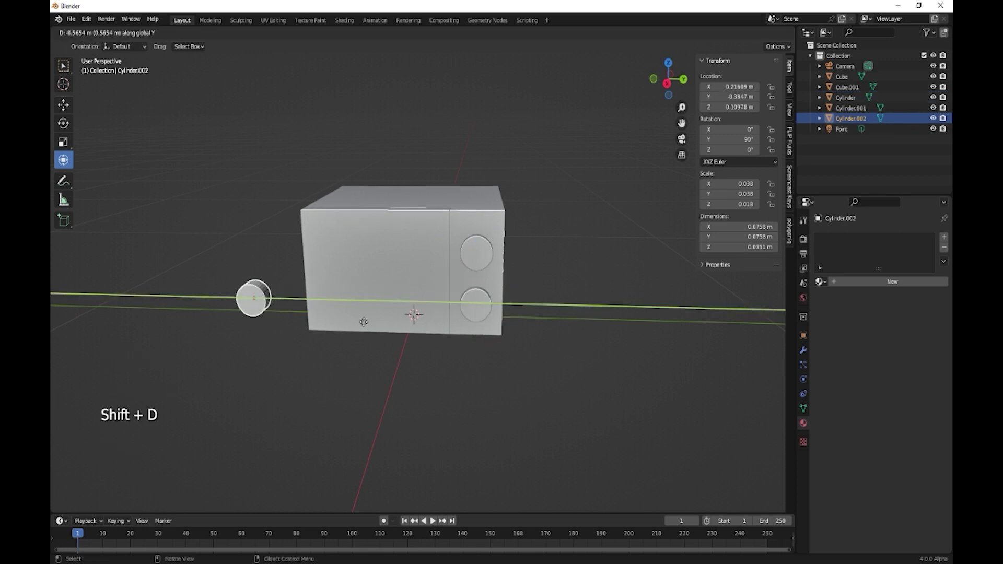
{"action": "left_click", "coordinate": [346, 323]}
{"action": "type", "text": "r"}
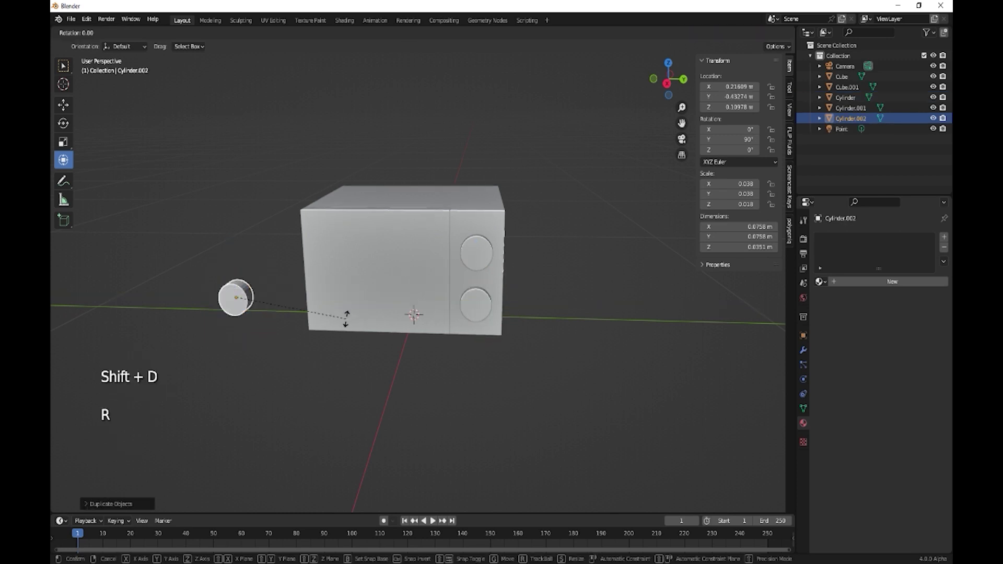
{"action": "type", "text": "90"}
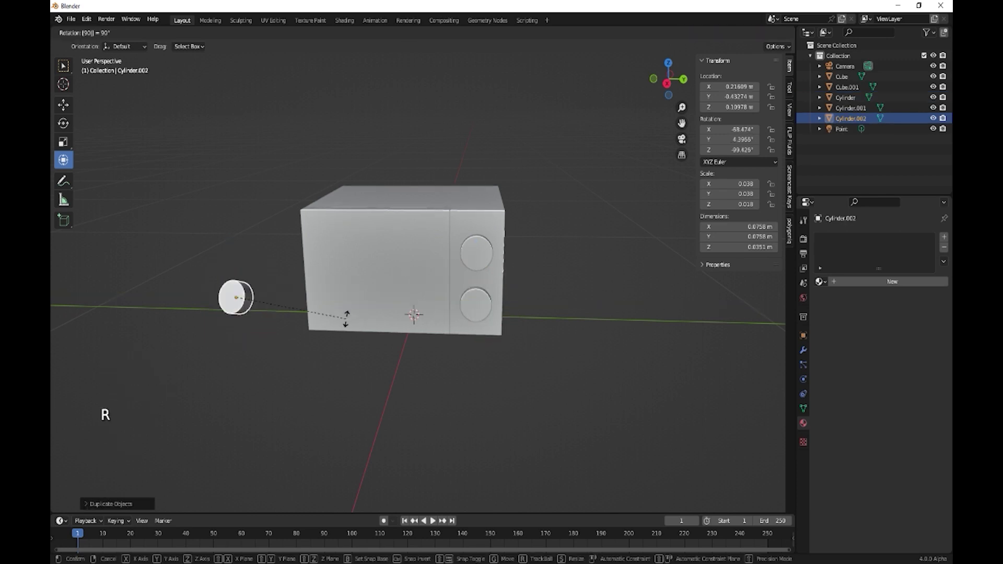
{"action": "key", "text": "BackSpace"}
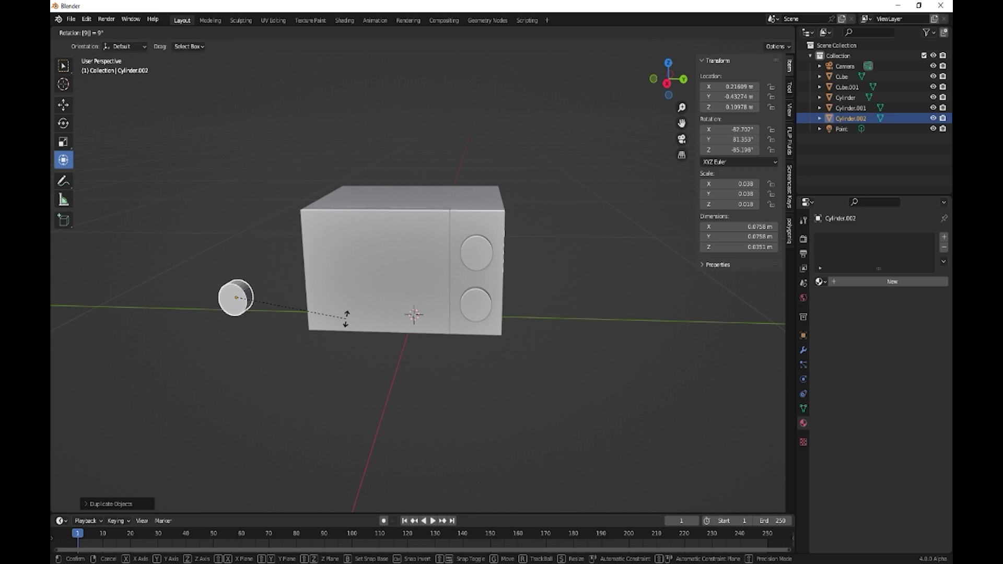
{"action": "key", "text": "Escape"}
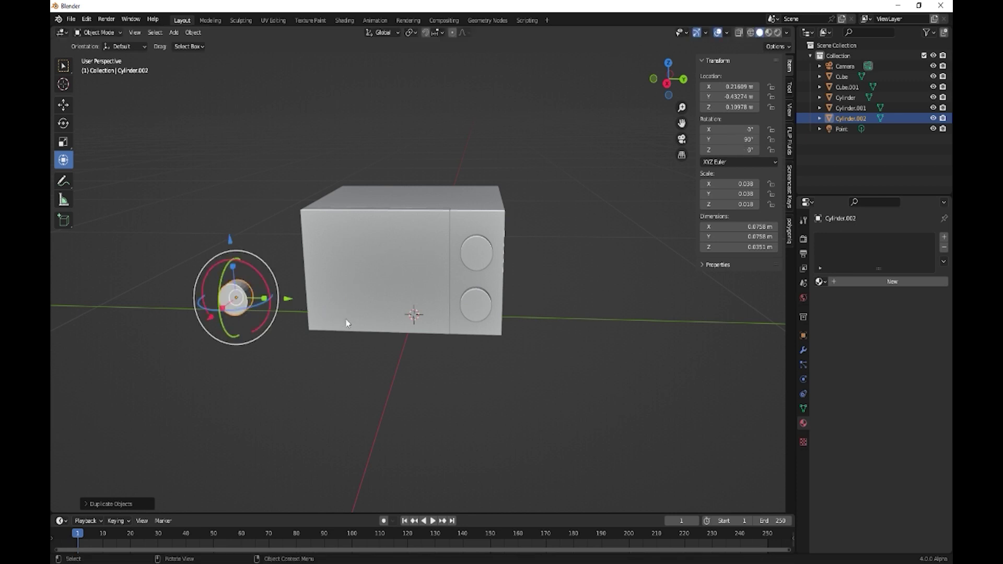
{"action": "key", "text": "ctrl+z"}
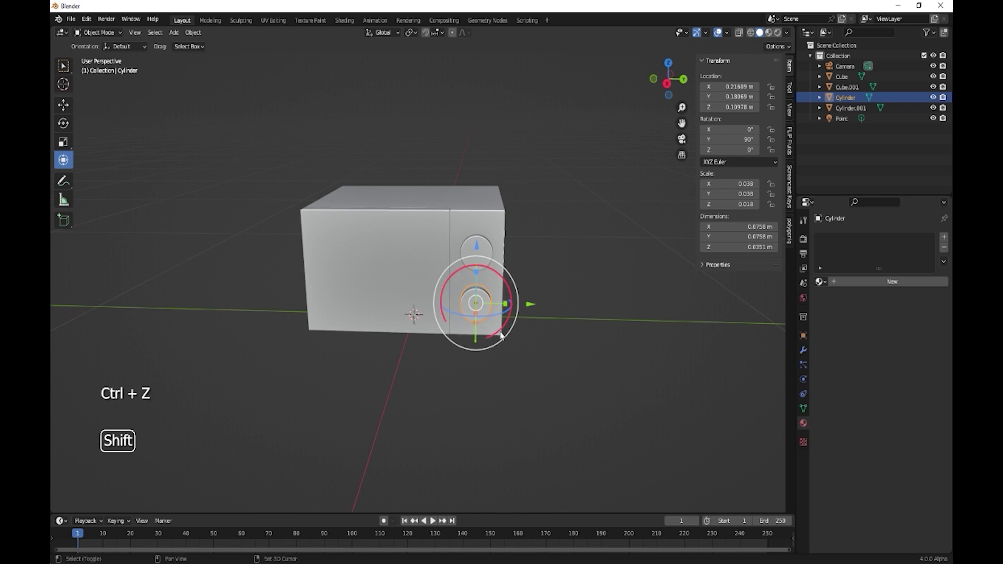
Duplicate the lower knob along Y to about -0.347 m, beside the microwave, and rotate the copy 90° about Y.
{"action": "key", "text": "shift+d"}
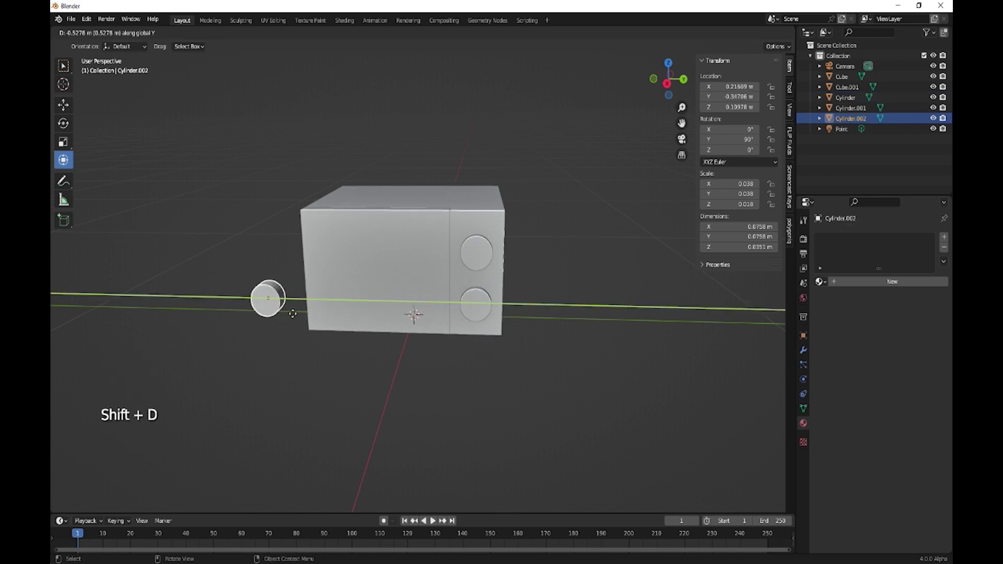
{"action": "left_click", "coordinate": [293, 312]}
{"action": "type", "text": "ry"}
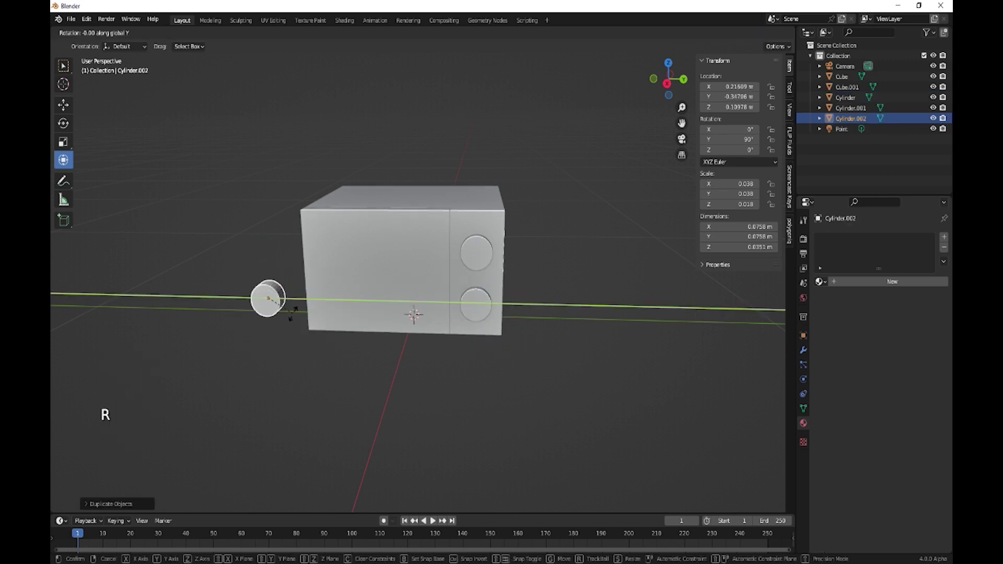
{"action": "type", "text": "90"}
{"action": "key", "text": "Return"}
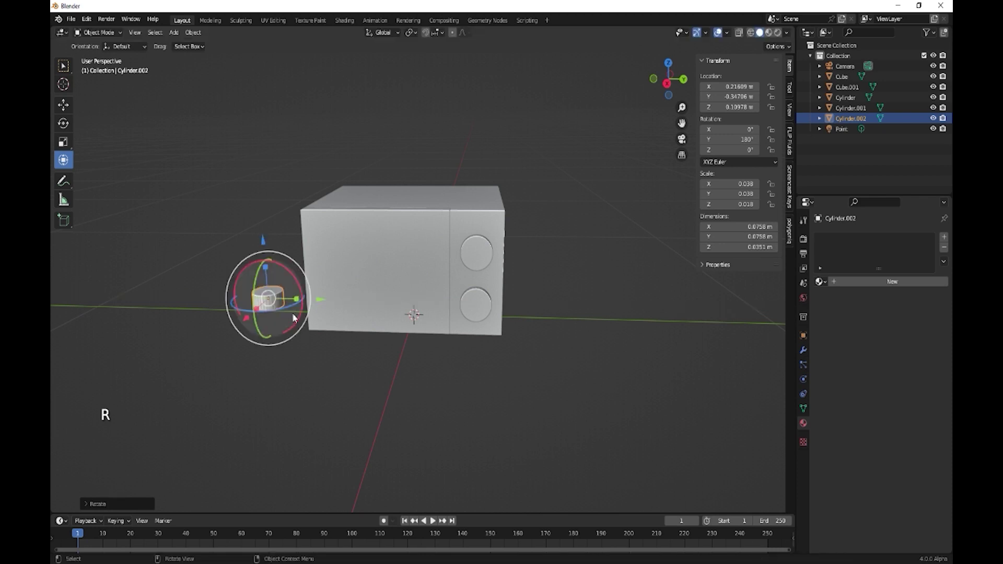
Scale the cylinder beside the microwave down to about 0.041 m across and shrink its bottom face to taper it into a foot.
{"action": "key", "text": "s"}
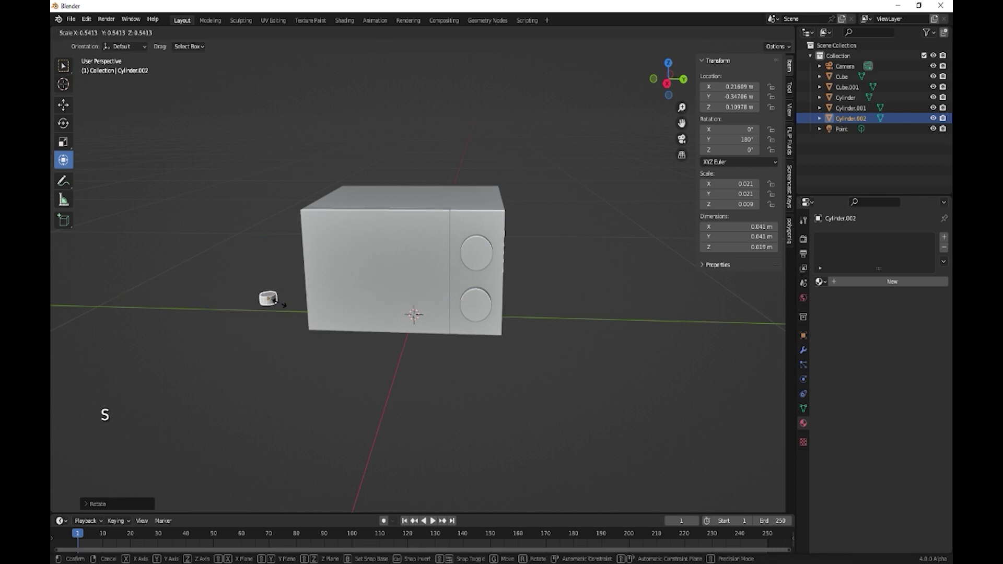
{"action": "left_click", "coordinate": [283, 305]}
{"action": "scroll", "coordinate": [276, 322], "scroll_direction": "up", "scroll_amount": 2}
{"action": "middle_click_drag", "start_coordinate": [276, 321], "coordinate": [412, 308], "text": "shift"}
{"action": "key", "text": "Tab"}
{"action": "left_click", "coordinate": [371, 257]}
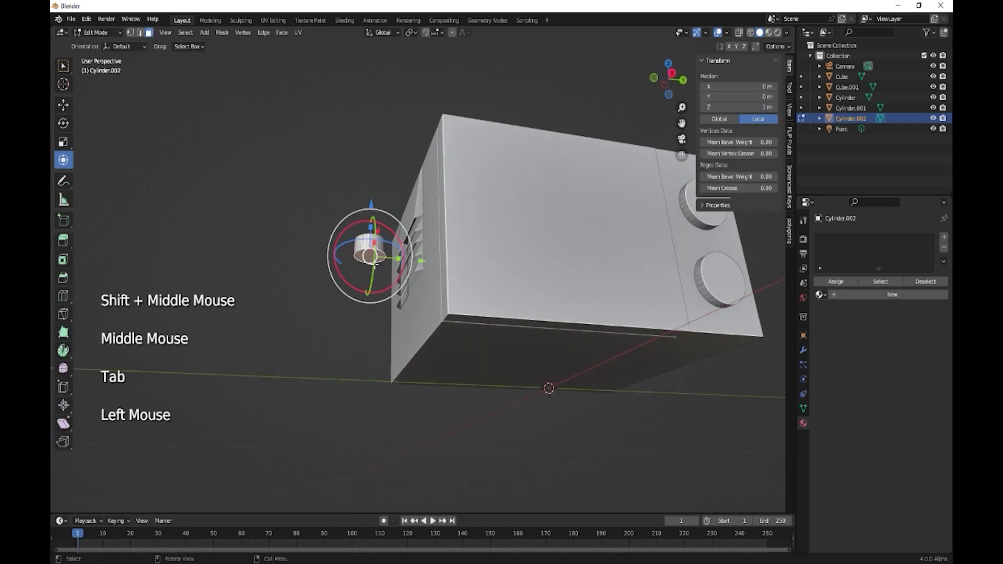
{"action": "key", "text": "s"}
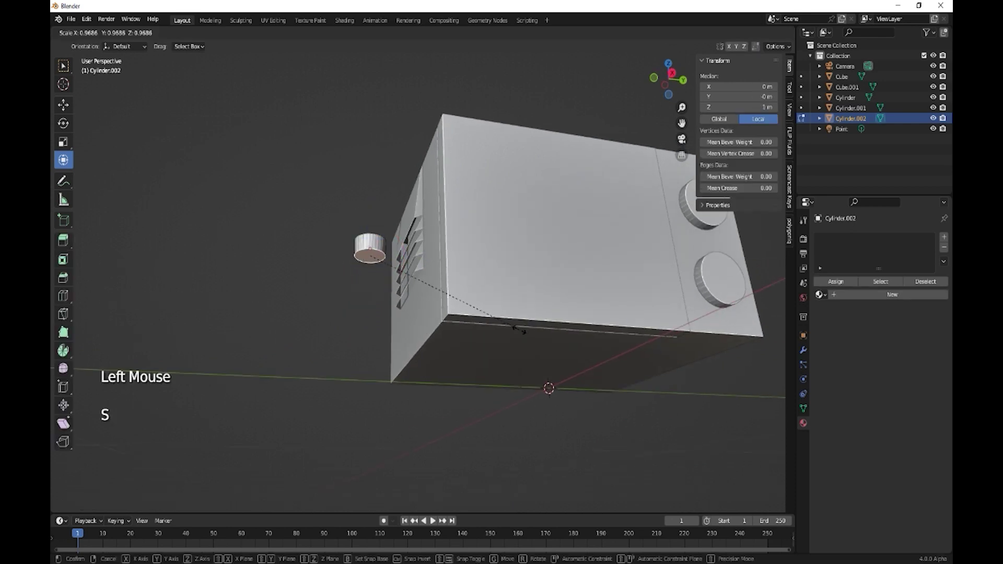
{"action": "left_click", "coordinate": [469, 302]}
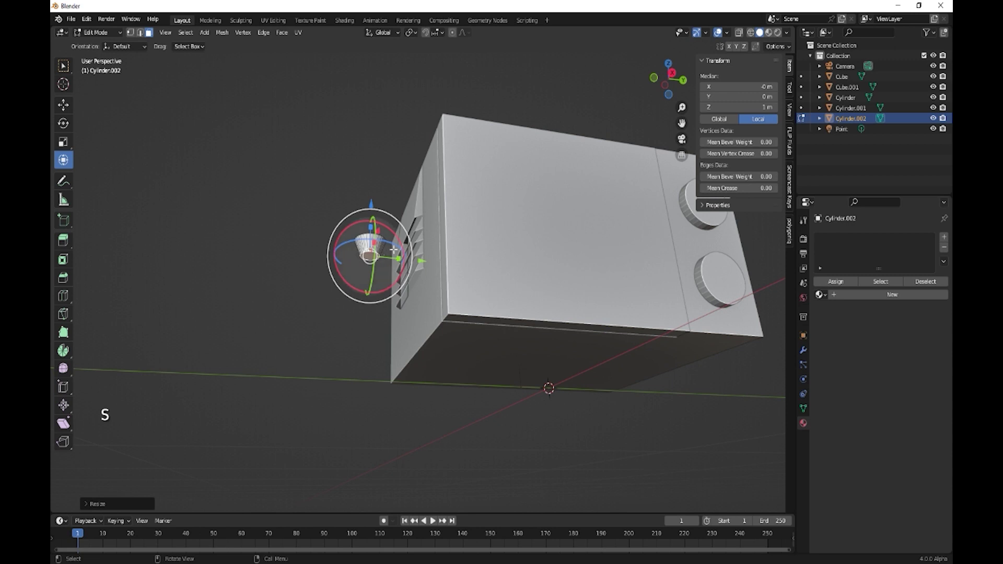
Shorten the tapered foot to about 0.013 m high and move it to about Y -0.229 m, Z 0.028 m beneath the microwave.
{"action": "middle_click_drag", "start_coordinate": [417, 328], "coordinate": [413, 363]}
{"action": "left_click_drag", "start_coordinate": [366, 255], "coordinate": [366, 308]}
{"action": "key", "text": "Tab"}
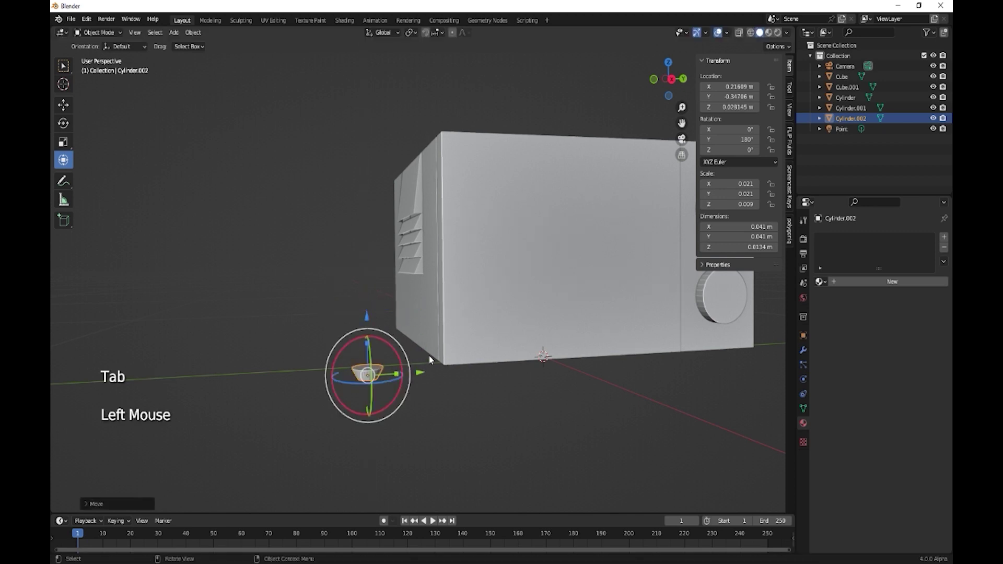
{"action": "left_click_drag", "start_coordinate": [432, 371], "coordinate": [493, 414]}
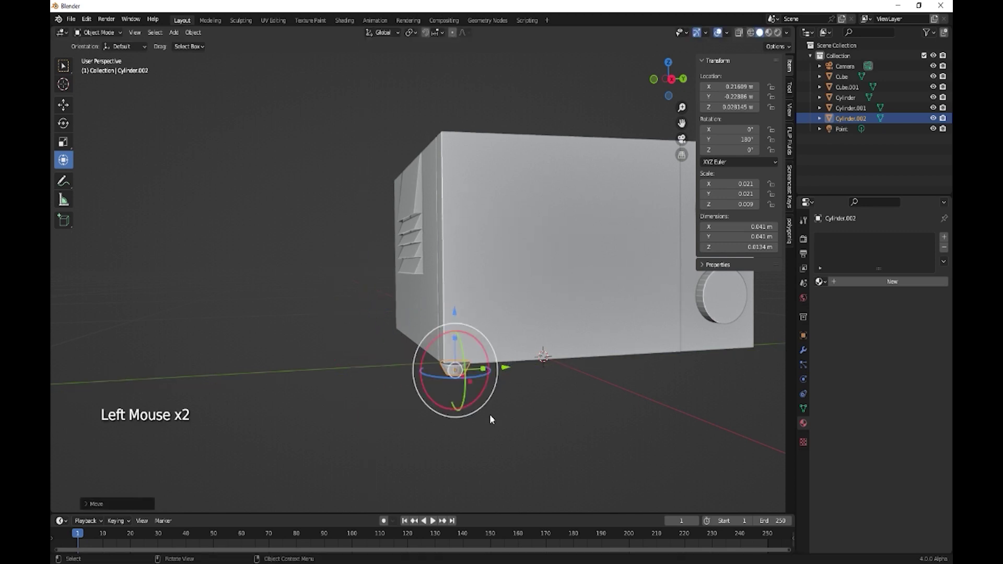
Place the foot under the microwave's front corner at about X 0.165 m, Y -0.211 m and Z 0.027 m.
{"action": "key", "text": "KP_Decimal"}
{"action": "middle_click_drag", "start_coordinate": [484, 395], "coordinate": [528, 385]}
{"action": "scroll", "coordinate": [528, 385], "scroll_direction": "down", "scroll_amount": 2}
{"action": "left_click_drag", "start_coordinate": [548, 289], "coordinate": [306, 298]}
{"action": "left_click", "coordinate": [265, 275]}
{"action": "middle_click_drag", "start_coordinate": [305, 298], "coordinate": [348, 271]}
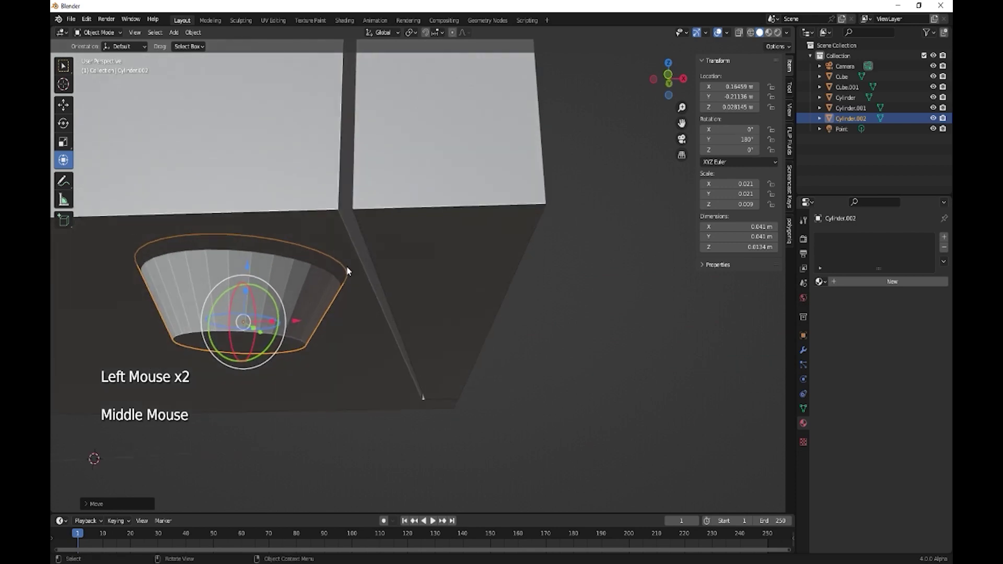
{"action": "left_click_drag", "start_coordinate": [247, 267], "coordinate": [247, 275]}
Duplicate the foot along X to about -0.160 m, under the rear corner of the same side.
{"action": "scroll", "coordinate": [329, 336], "scroll_direction": "down", "scroll_amount": 5}
{"action": "middle_click_drag", "start_coordinate": [329, 340], "coordinate": [414, 345]}
{"action": "scroll", "coordinate": [414, 345], "scroll_direction": "down", "scroll_amount": 1}
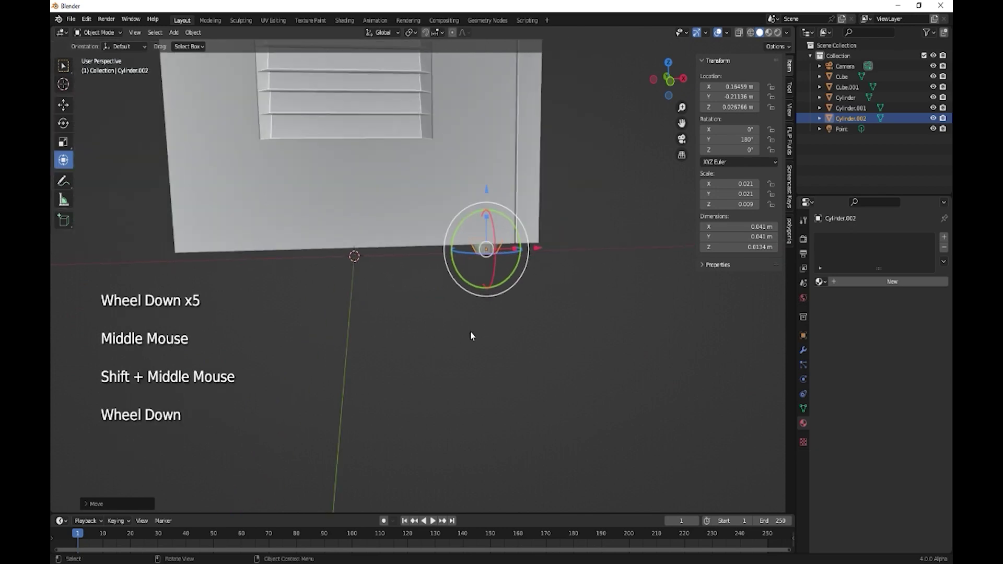
{"action": "key", "text": "shift+d"}
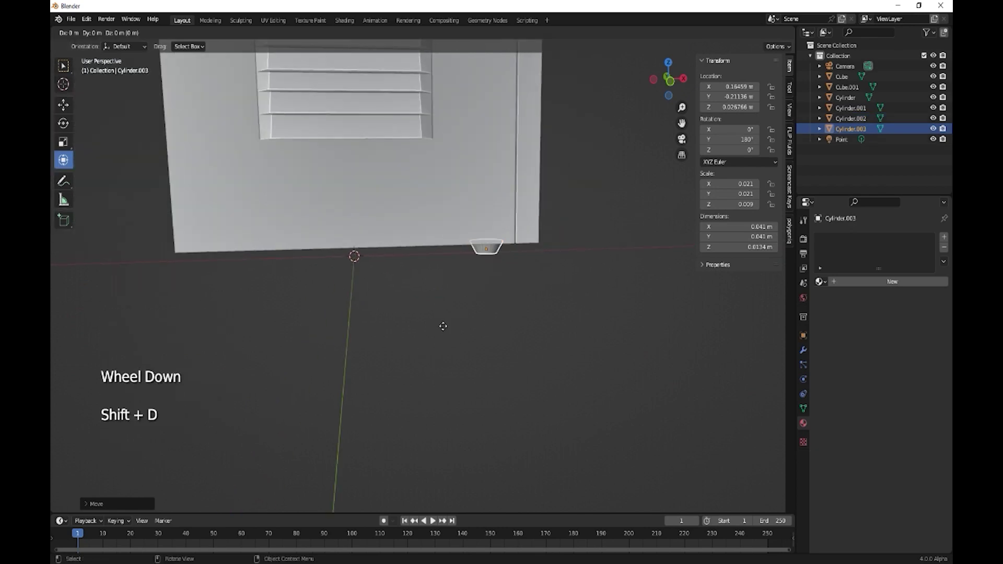
{"action": "key", "text": "x"}
{"action": "left_click", "coordinate": [176, 296]}
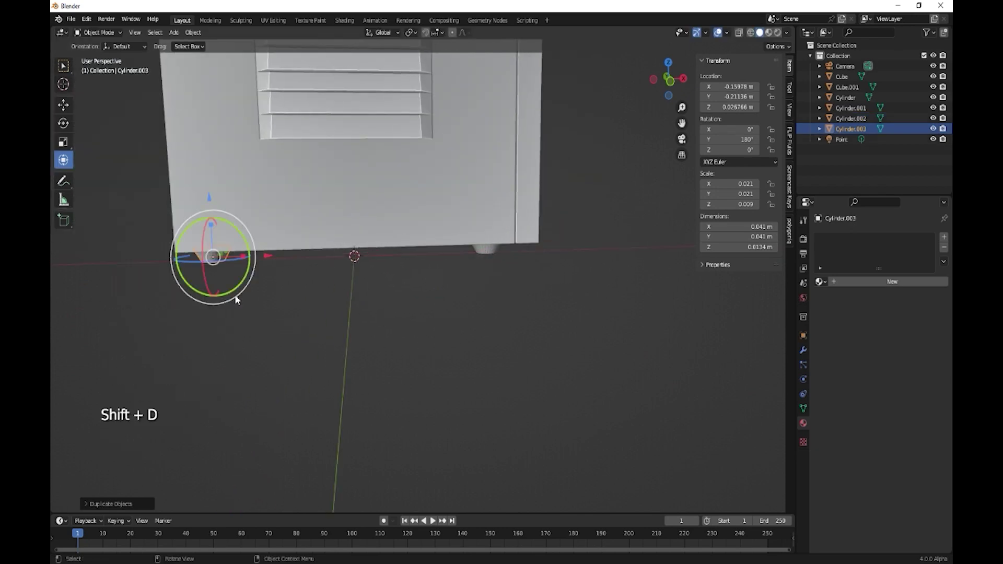
Duplicate both feet together along Y to about 0.215 m, under the opposite side of the microwave.
{"action": "left_click", "coordinate": [481, 254], "text": "shift"}
{"action": "middle_click_drag", "start_coordinate": [504, 291], "coordinate": [369, 293]}
{"action": "key", "text": "shift+d"}
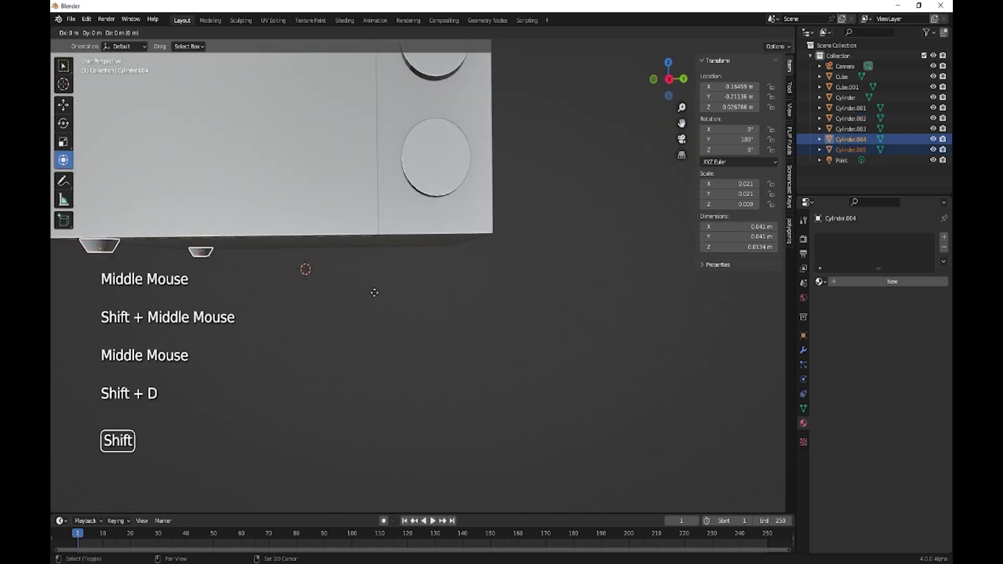
{"action": "key", "text": "y"}
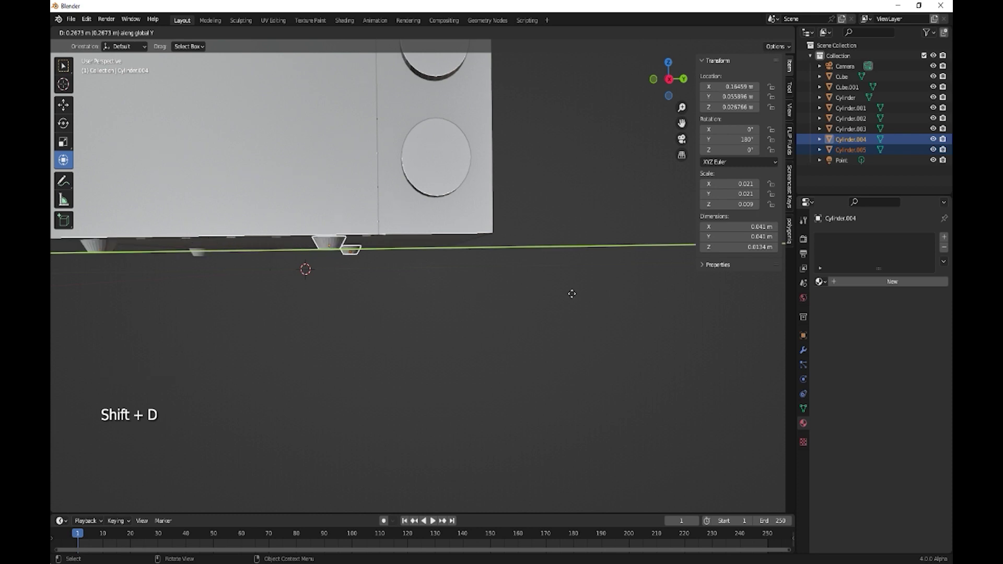
{"action": "left_click", "coordinate": [658, 295]}
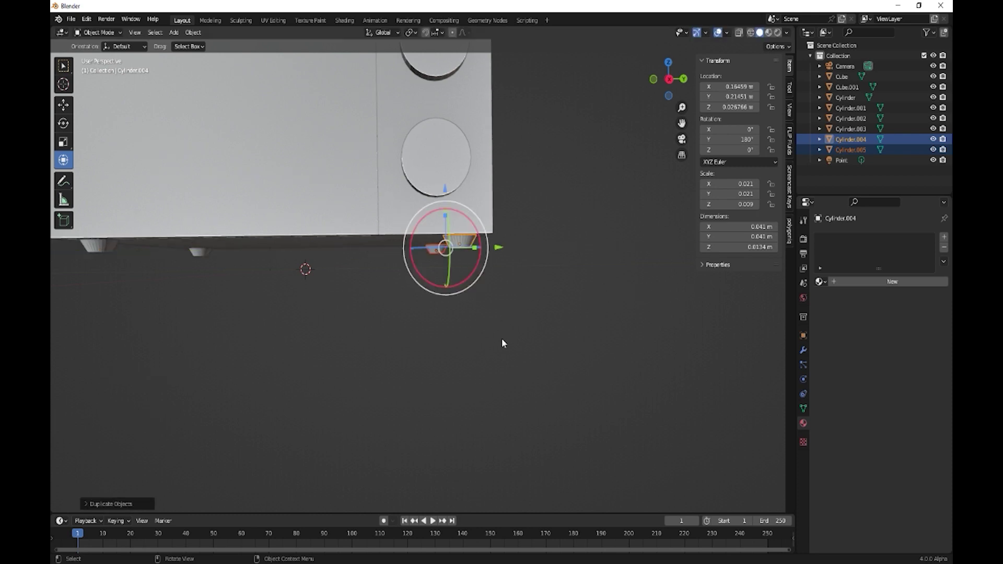
Raise both control knobs together by about 0.029 m, bringing the lower knob to about Z 0.139 m.
{"action": "middle_click_drag", "start_coordinate": [502, 344], "coordinate": [471, 349]}
{"action": "scroll", "coordinate": [418, 311], "scroll_direction": "down", "scroll_amount": 2}
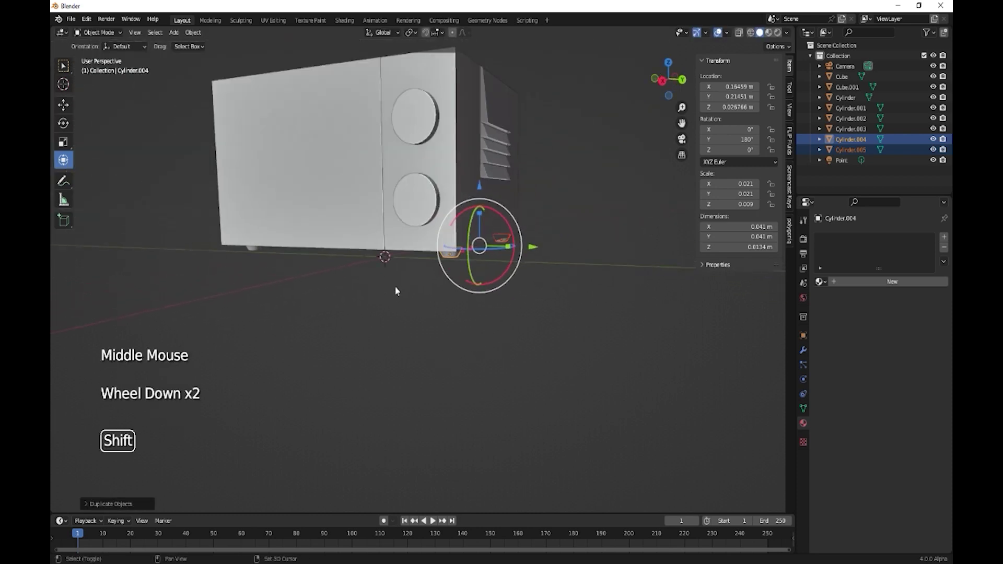
{"action": "middle_click_drag", "start_coordinate": [395, 288], "coordinate": [369, 357], "text": "shift"}
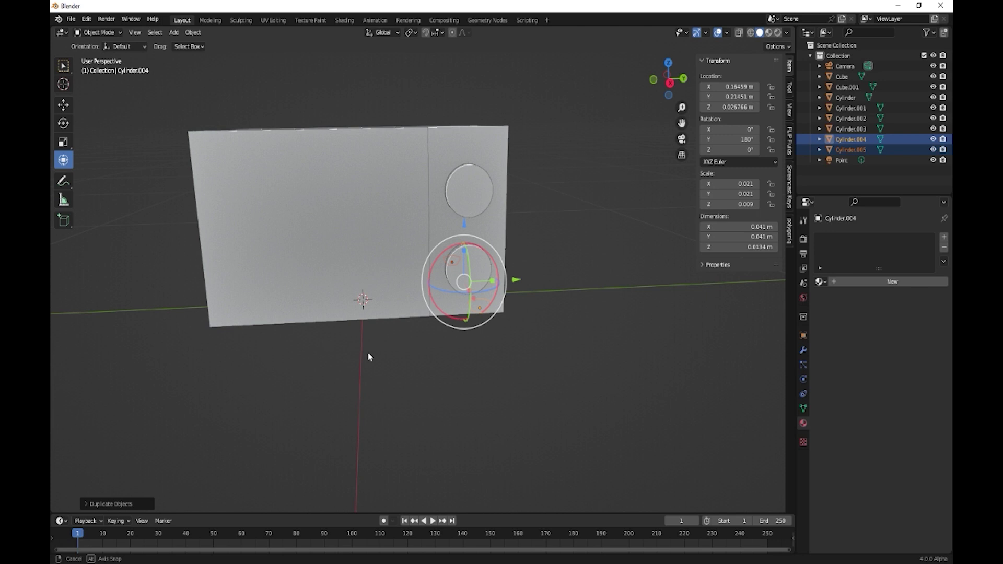
{"action": "left_click", "coordinate": [484, 197]}
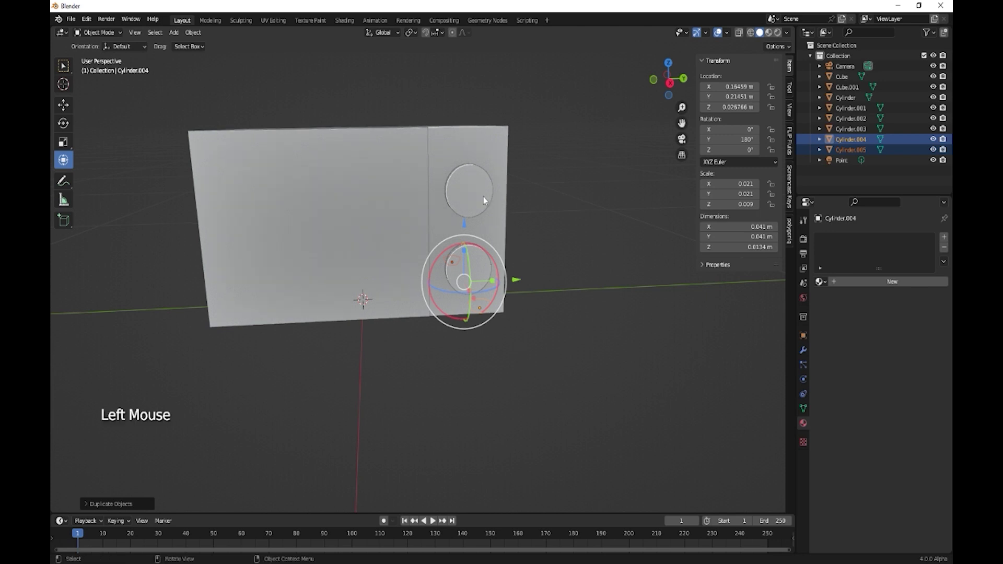
{"action": "left_click", "coordinate": [476, 271], "text": "shift"}
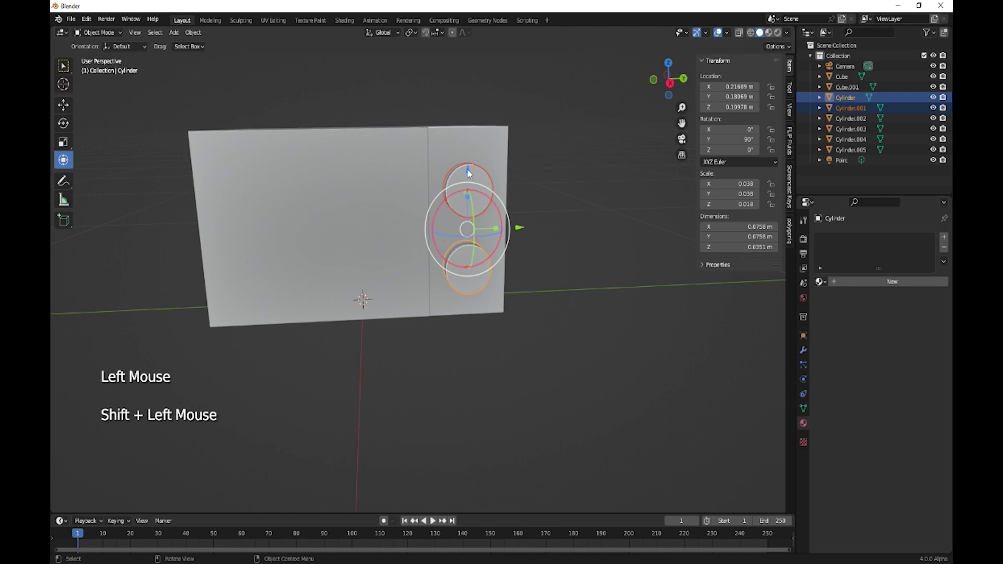
{"action": "left_click_drag", "start_coordinate": [468, 172], "coordinate": [463, 159]}
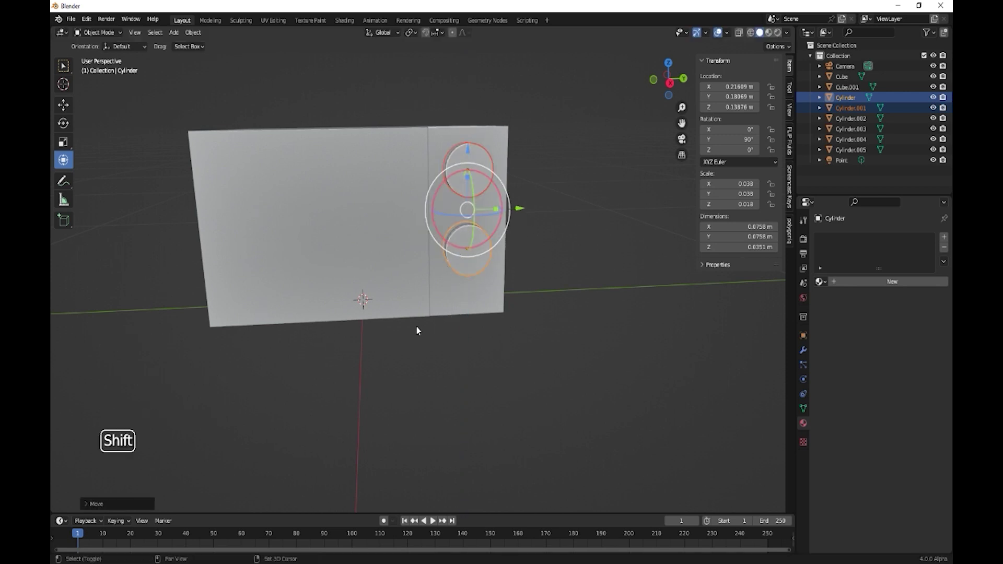
Add a cube, scale it to about 0.177 m wide and flatten its height to about 0.078 m.
{"action": "key", "text": "shift+a"}
{"action": "mouse_move", "coordinate": [416, 330]}
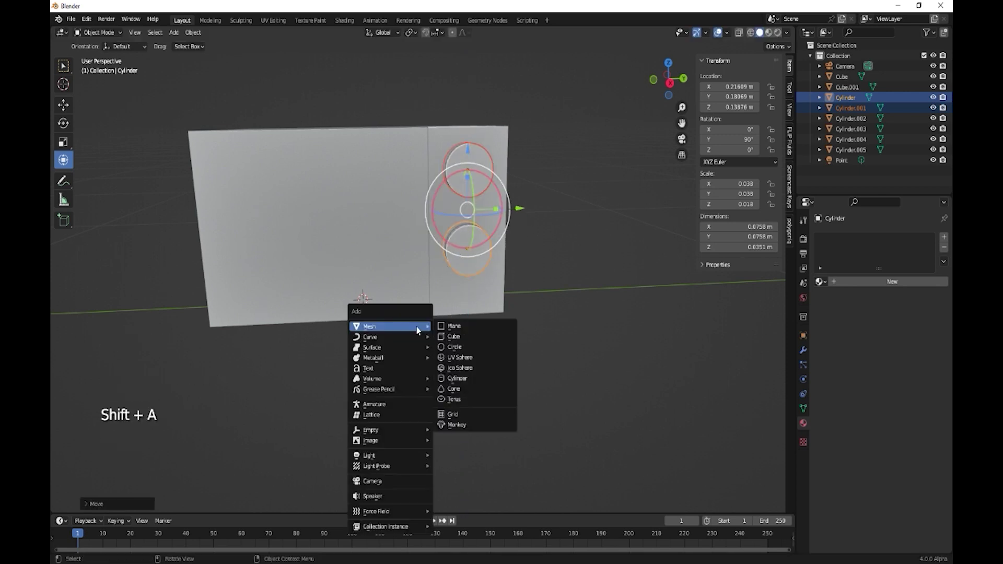
{"action": "left_click", "coordinate": [463, 336]}
{"action": "key", "text": "s"}
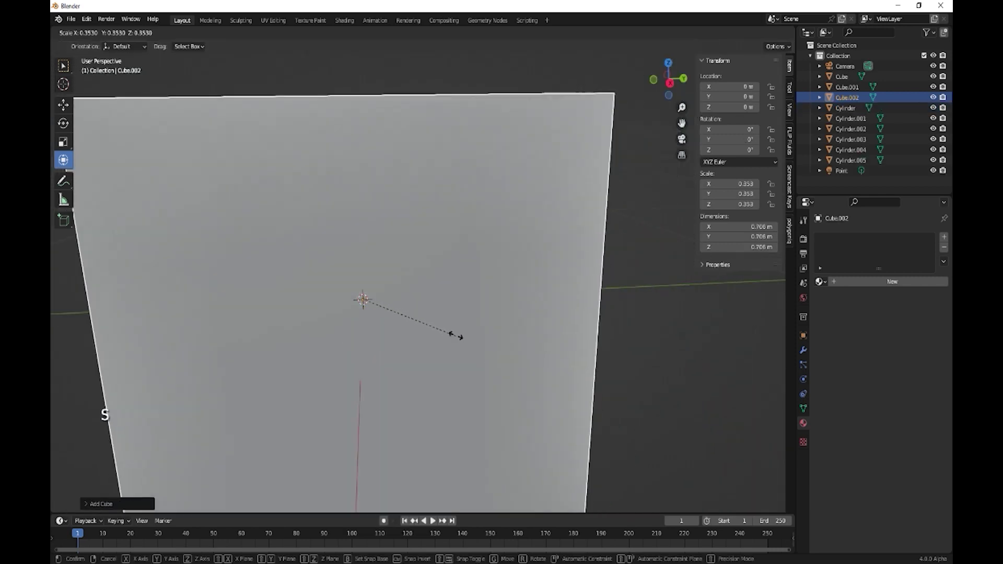
{"action": "left_click", "coordinate": [386, 309]}
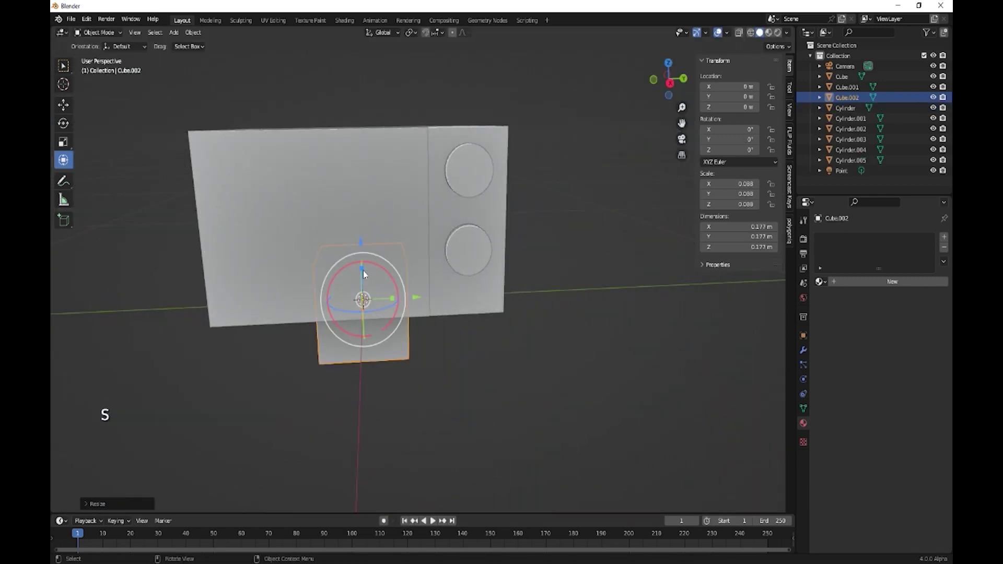
{"action": "left_click_drag", "start_coordinate": [364, 274], "coordinate": [363, 290]}
Reduce the block to a thin plate of about 0.010 × 0.095 × 0.042 m and move it to about Y 0.200 m below the knobs.
{"action": "middle_click_drag", "start_coordinate": [363, 290], "coordinate": [350, 358]}
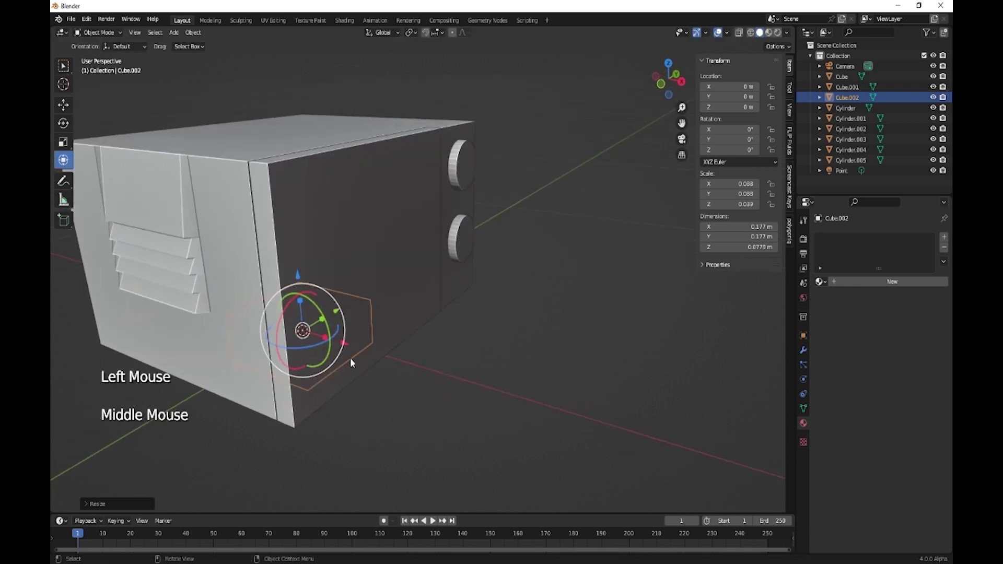
{"action": "left_click_drag", "start_coordinate": [350, 360], "coordinate": [510, 394]}
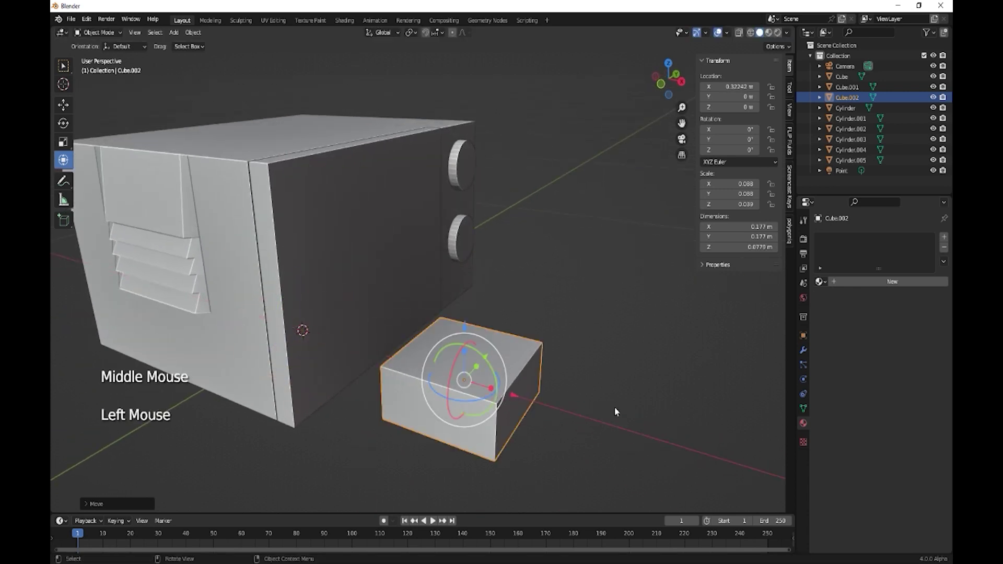
{"action": "key", "text": "s"}
{"action": "left_click", "coordinate": [545, 397]}
{"action": "left_click_drag", "start_coordinate": [492, 388], "coordinate": [463, 381]}
{"action": "middle_click_drag", "start_coordinate": [463, 381], "coordinate": [438, 409]}
{"action": "left_click_drag", "start_coordinate": [415, 364], "coordinate": [544, 360]}
{"action": "left_click_drag", "start_coordinate": [505, 388], "coordinate": [483, 347]}
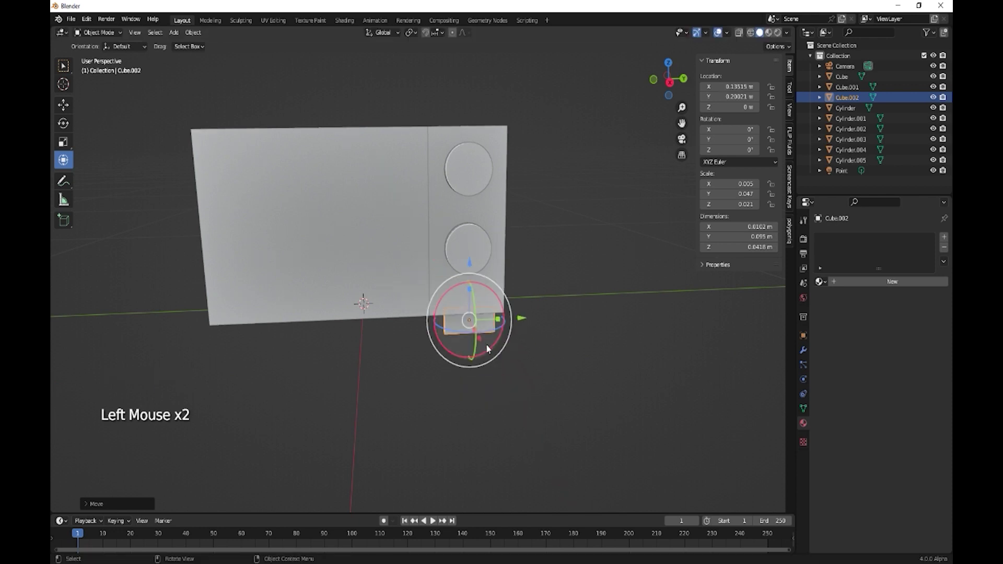
Position the plate on the control panel under the lower knob at about X 0.216 m, Y 0.182 m and Z 0.068 m.
{"action": "key", "text": "KP_Decimal"}
{"action": "middle_click_drag", "start_coordinate": [543, 388], "coordinate": [467, 387]}
{"action": "scroll", "coordinate": [467, 387], "scroll_direction": "down", "scroll_amount": 2}
{"action": "left_click_drag", "start_coordinate": [375, 282], "coordinate": [222, 300]}
{"action": "left_click_drag", "start_coordinate": [269, 236], "coordinate": [272, 99]}
{"action": "left_click_drag", "start_coordinate": [207, 154], "coordinate": [241, 137]}
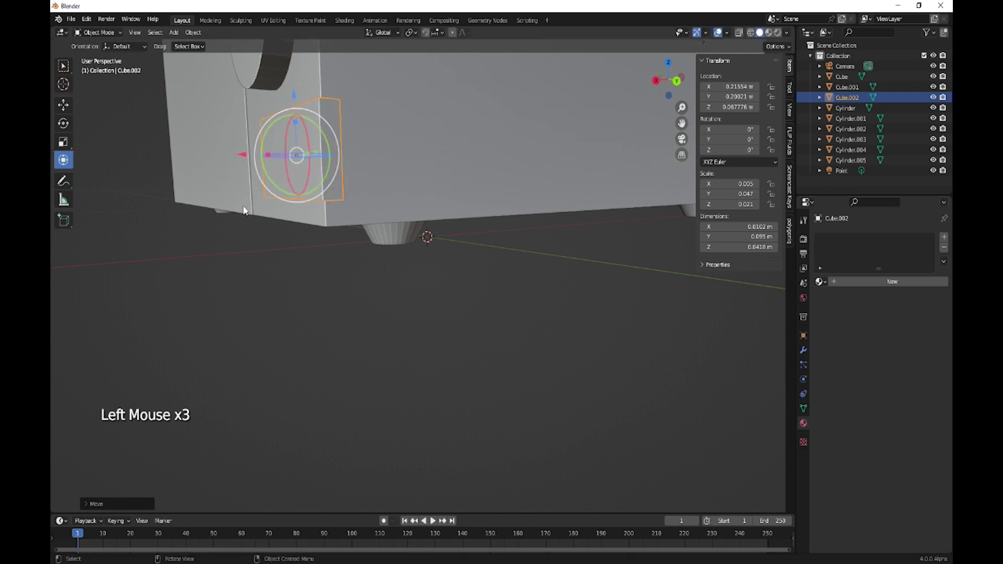
{"action": "middle_click_drag", "start_coordinate": [240, 137], "coordinate": [324, 224]}
{"action": "left_click_drag", "start_coordinate": [465, 218], "coordinate": [439, 214]}
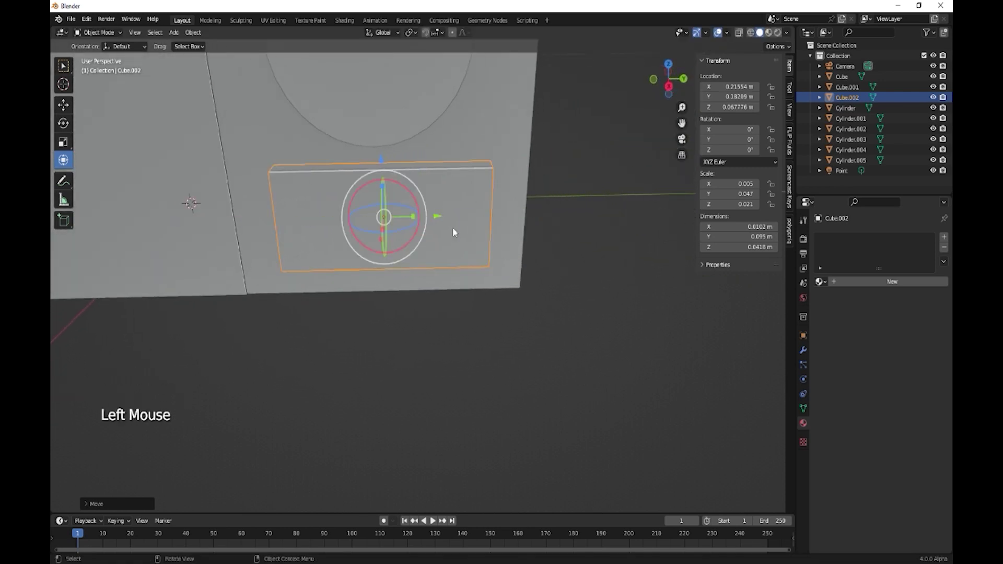
Enlarge the plate to about 0.098 × 0.043 m and push it slightly into the control panel, to about X 0.215 m.
{"action": "key", "text": "s"}
{"action": "left_click", "coordinate": [482, 236]}
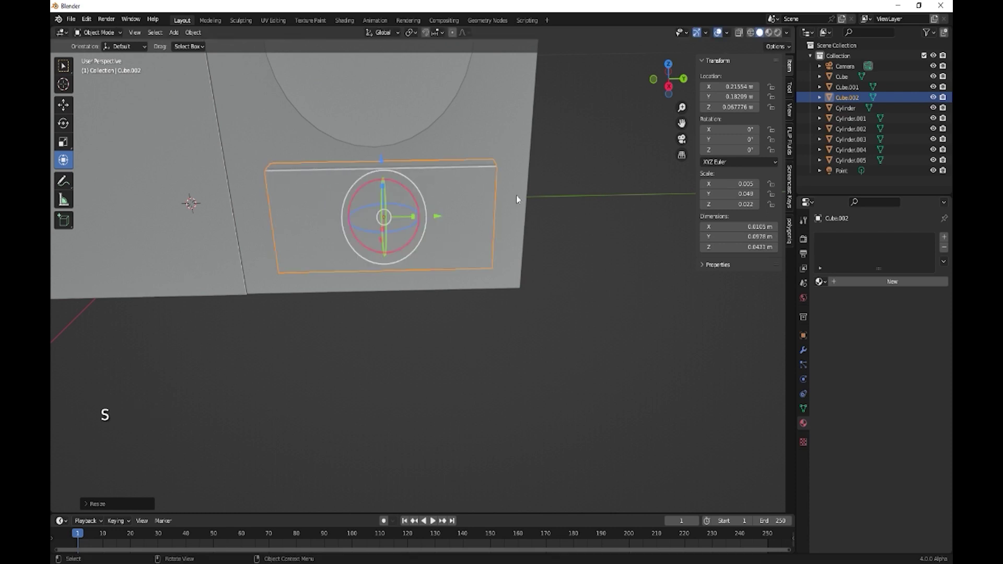
{"action": "middle_click_drag", "start_coordinate": [466, 258], "coordinate": [507, 256]}
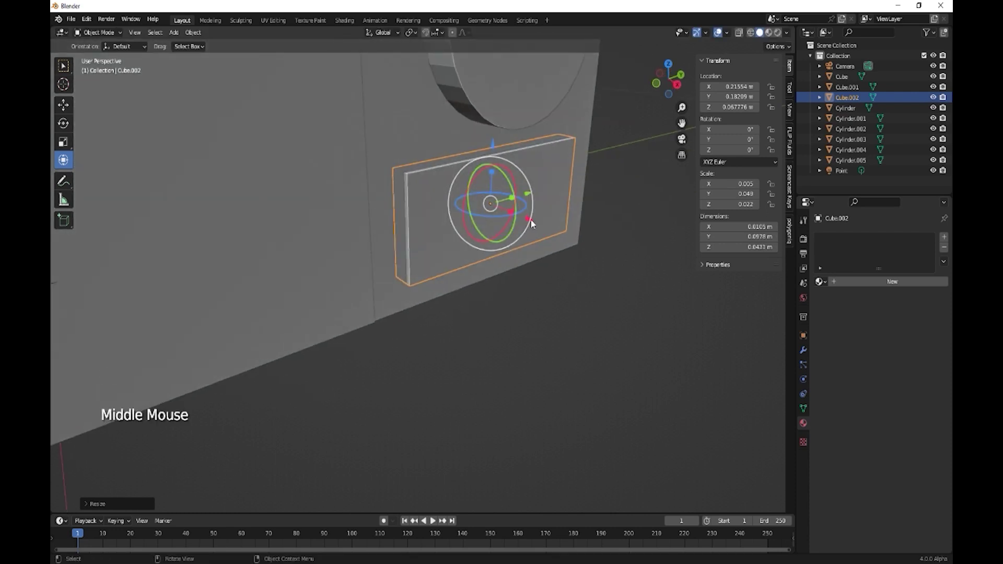
{"action": "left_click_drag", "start_coordinate": [531, 223], "coordinate": [524, 216]}
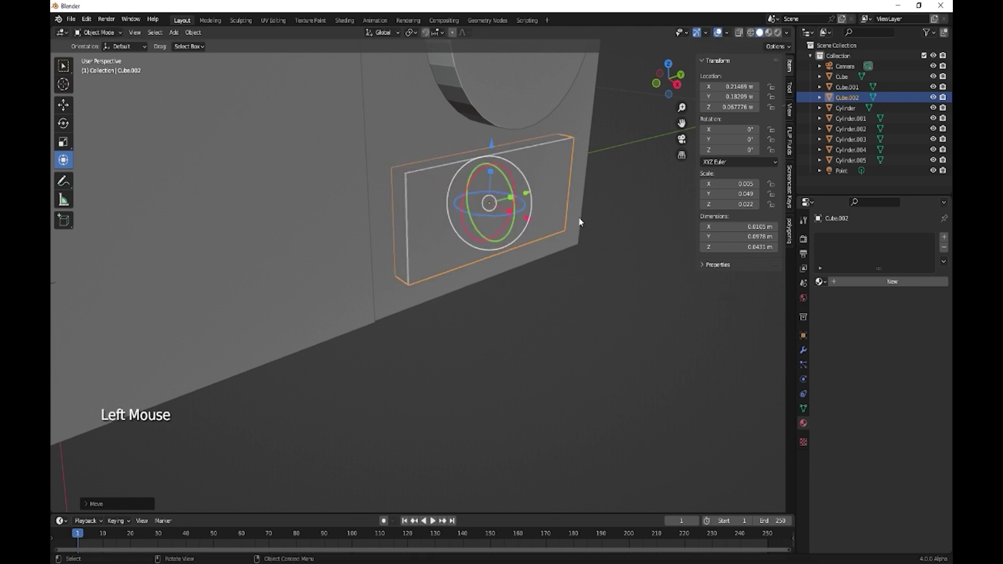
Cut the plate's shape into the microwave body with a Boolean Difference modifier and apply the modifier.
{"action": "left_click", "coordinate": [580, 120]}
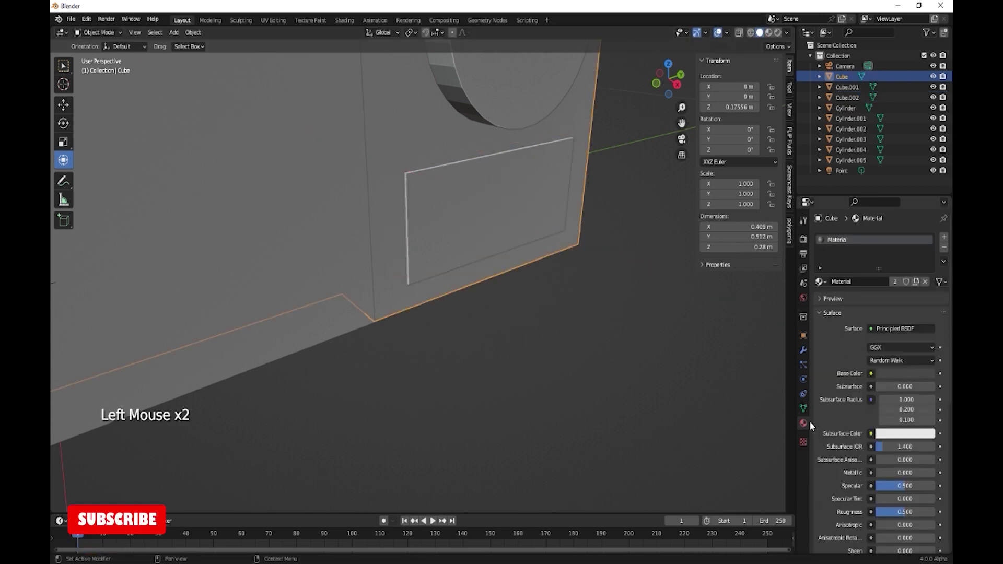
{"action": "left_click", "coordinate": [803, 350]}
{"action": "left_click", "coordinate": [833, 240]}
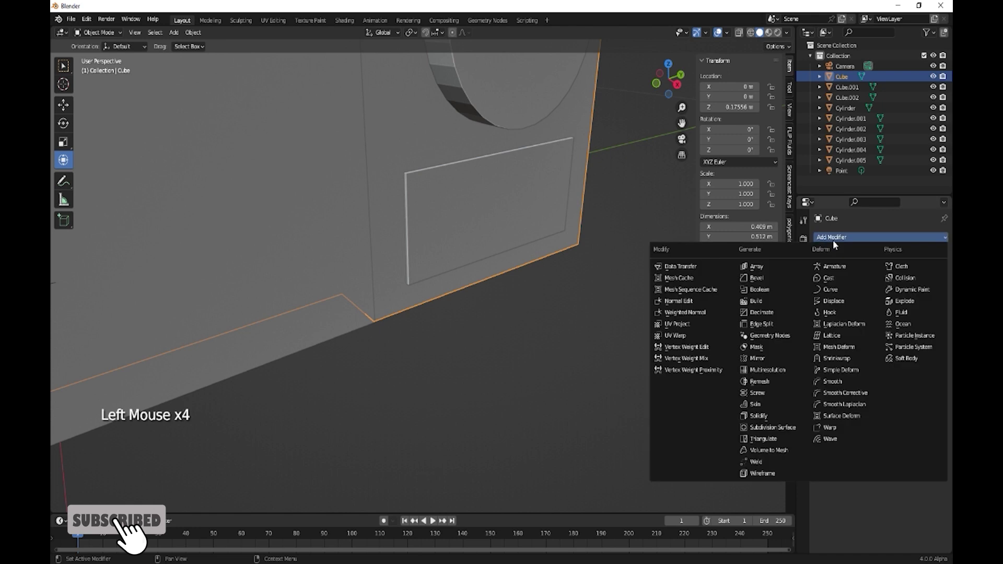
{"action": "left_click", "coordinate": [787, 291]}
{"action": "left_click", "coordinate": [929, 296]}
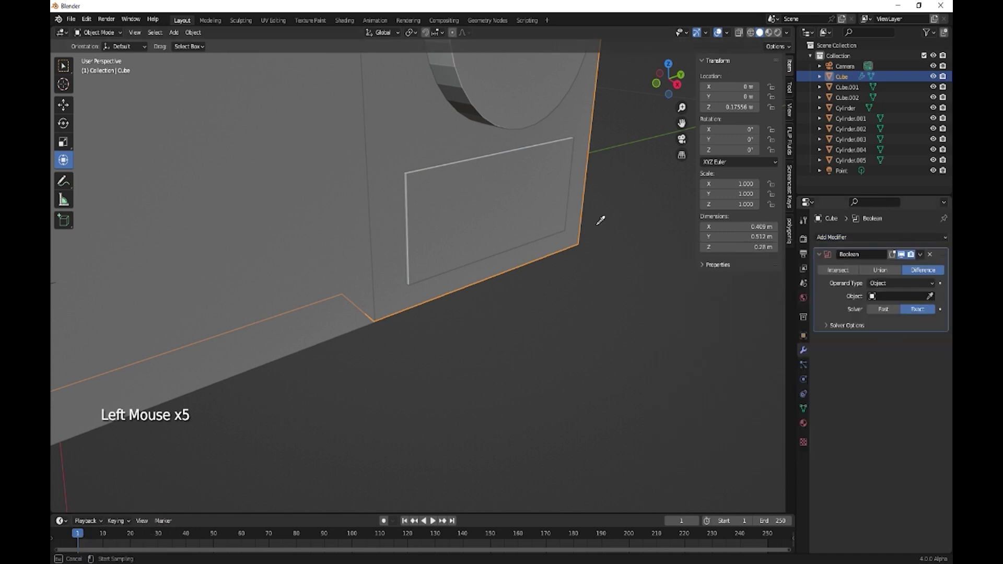
{"action": "left_click", "coordinate": [536, 194]}
{"action": "left_click_drag", "start_coordinate": [920, 258], "coordinate": [878, 272]}
Scale the plate down slightly to about 0.096 × 0.042 m, leaving a gap around it in the recess.
{"action": "left_click", "coordinate": [511, 208]}
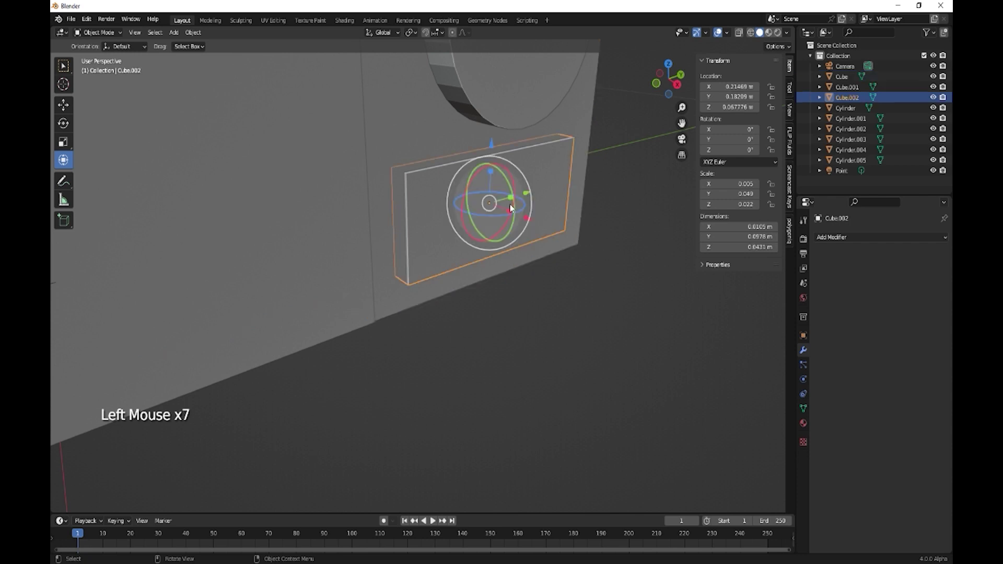
{"action": "left_click", "coordinate": [555, 245]}
{"action": "middle_click_drag", "start_coordinate": [554, 246], "coordinate": [534, 275]}
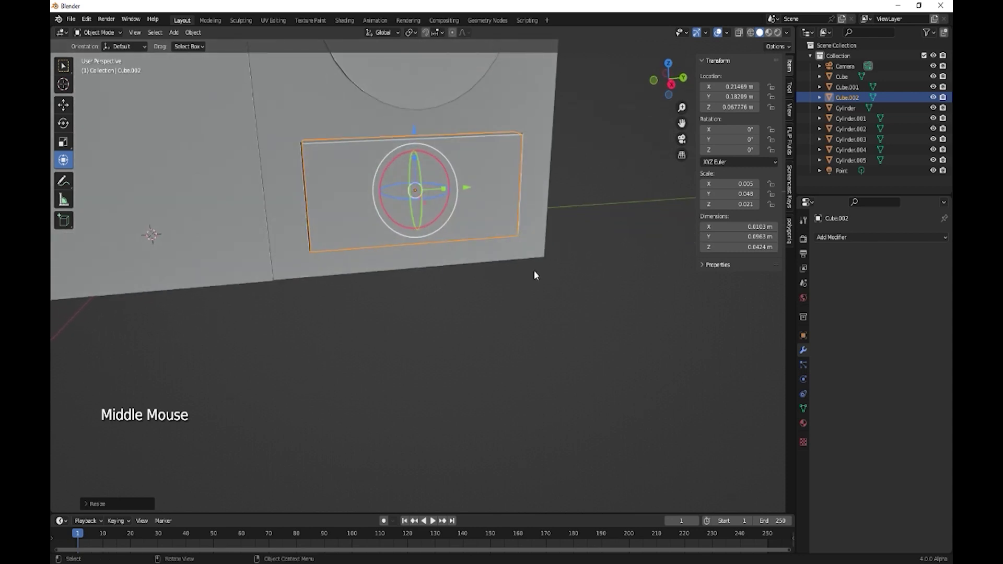
{"action": "scroll", "coordinate": [415, 324], "scroll_direction": "down", "scroll_amount": 2}
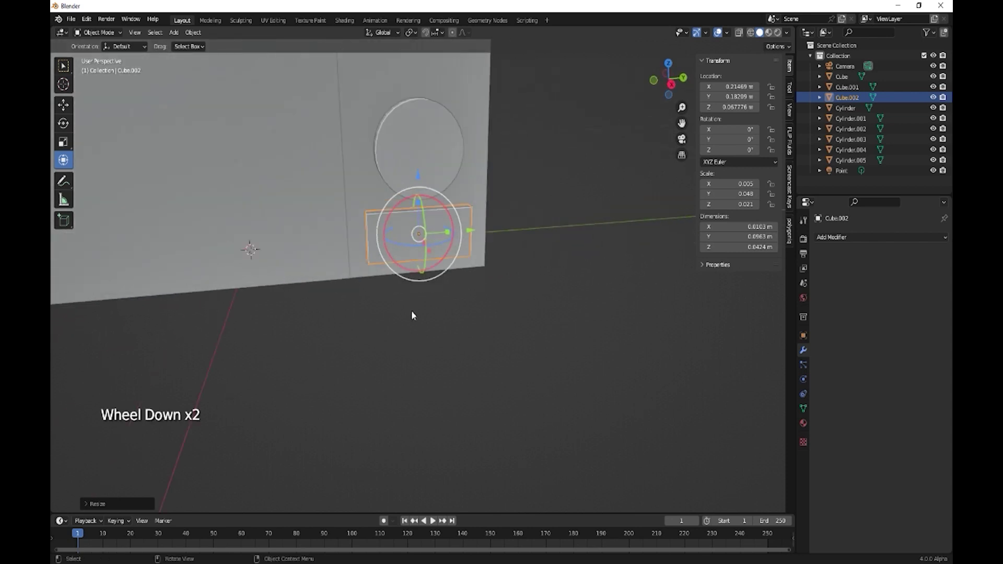
Preview the microwave in rendered shading, looking at its door, knobs and lower button from the front.
{"action": "mouse_move", "coordinate": [412, 314]}
{"action": "middle_mouse_down", "text": "shift"}
{"action": "mouse_move", "coordinate": [510, 359]}
{"action": "mouse_move", "coordinate": [454, 331]}
{"action": "mouse_move", "coordinate": [571, 338]}
{"action": "mouse_move", "coordinate": [313, 337]}
{"action": "middle_mouse_up", "text": "shift"}
{"action": "scroll", "coordinate": [520, 365], "scroll_direction": "down", "scroll_amount": 3}
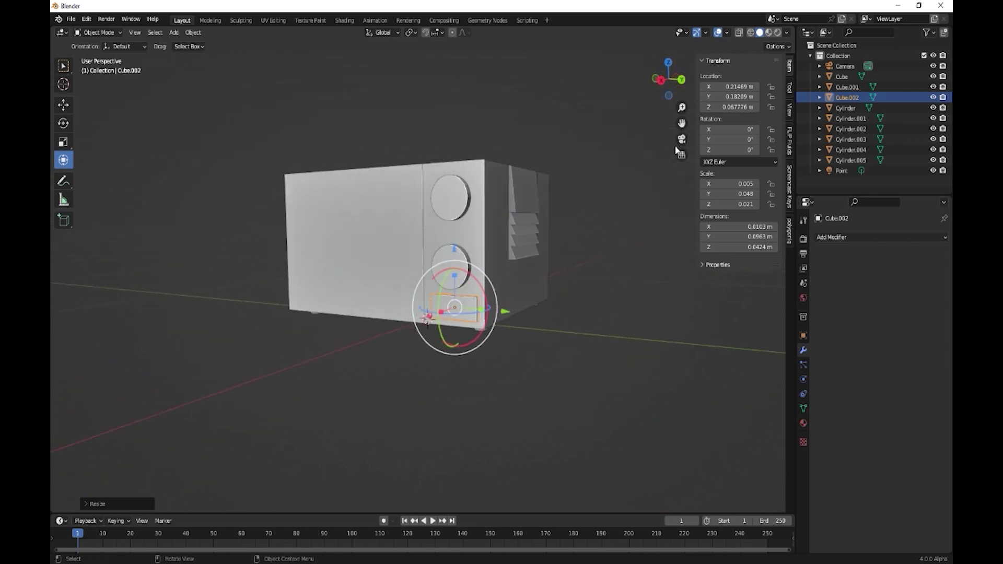
{"action": "left_click", "coordinate": [778, 33]}
{"action": "middle_click_drag", "start_coordinate": [531, 335], "coordinate": [583, 338]}
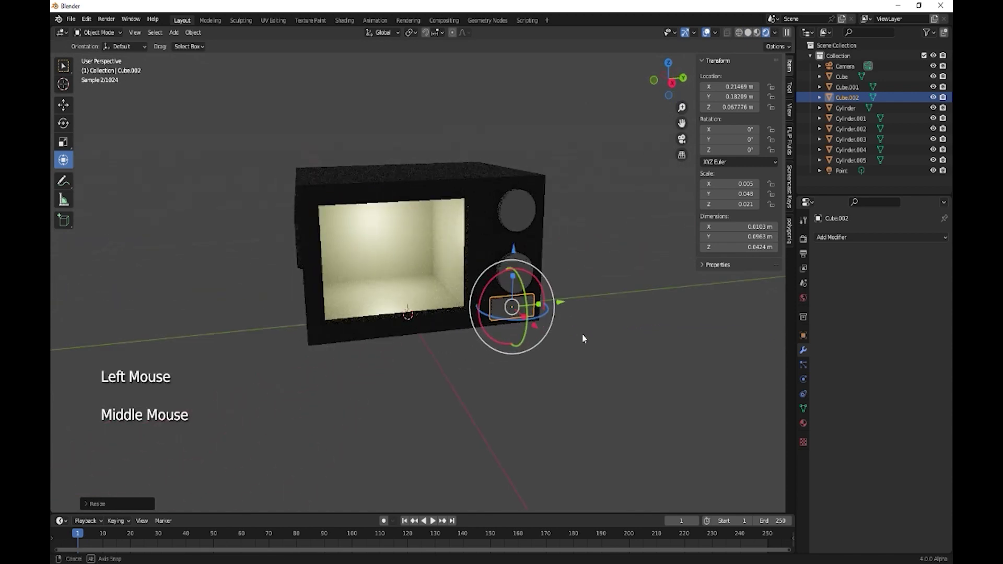
Scale down both control knobs, shrinking the upper one to about 0.062 m in diameter.
{"action": "left_click", "coordinate": [522, 209]}
{"action": "key", "text": "s"}
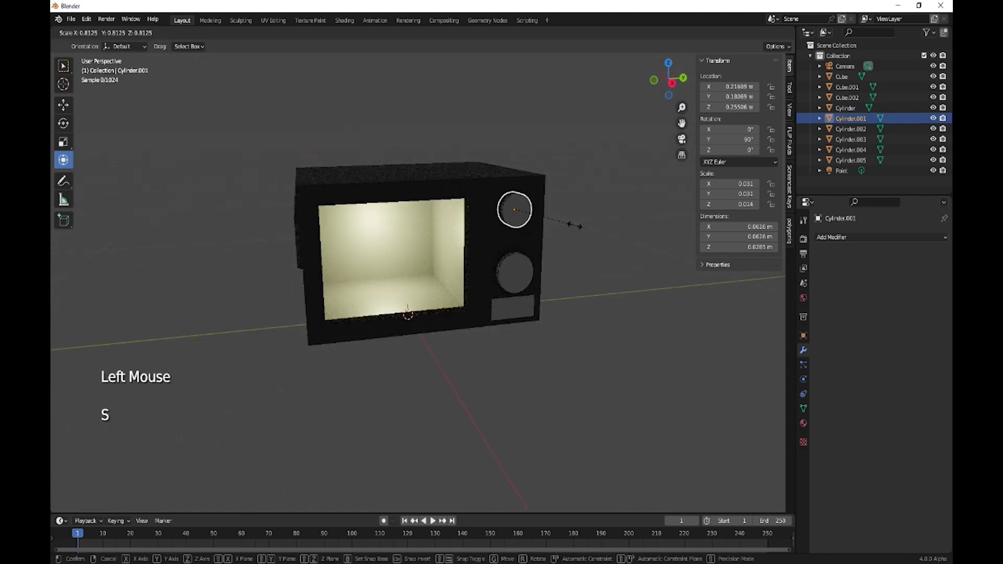
{"action": "left_click", "coordinate": [541, 252]}
{"action": "left_click", "coordinate": [522, 269]}
{"action": "key", "text": "s"}
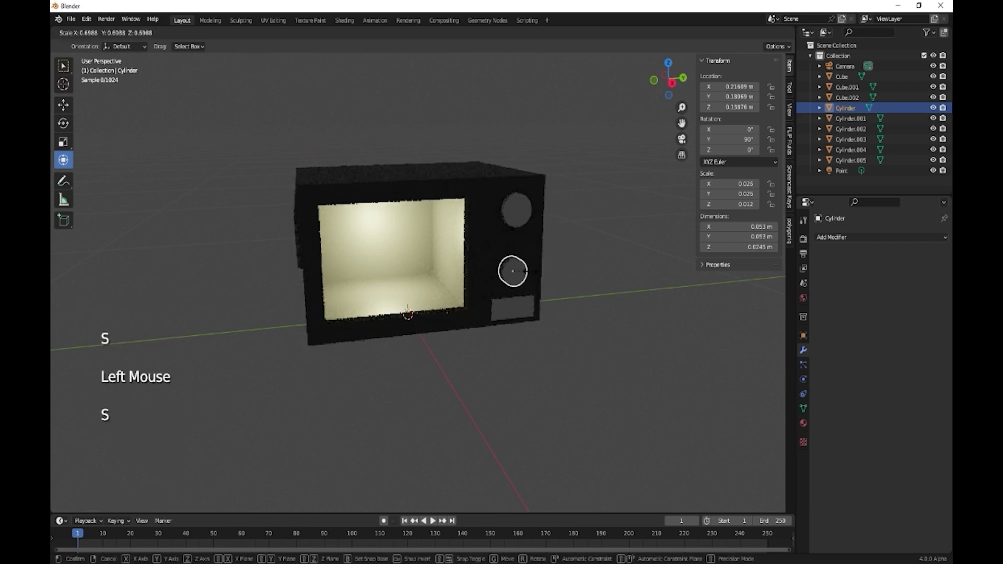
{"action": "left_click", "coordinate": [533, 258]}
Move the upper knob down the control panel, closer to the lower knob, to Z about 0.22 m.
{"action": "left_click", "coordinate": [518, 210]}
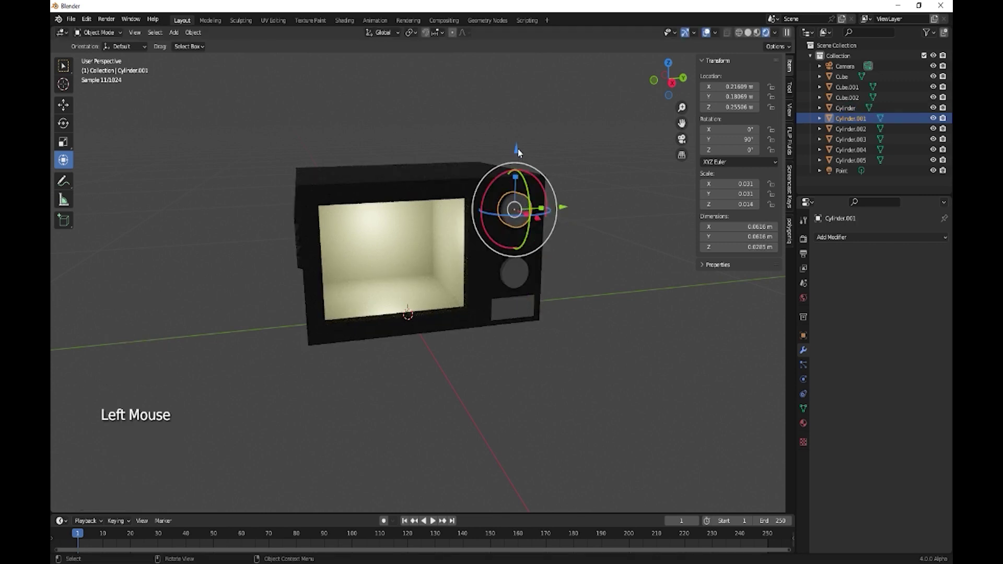
{"action": "left_click_drag", "start_coordinate": [515, 183], "coordinate": [516, 178]}
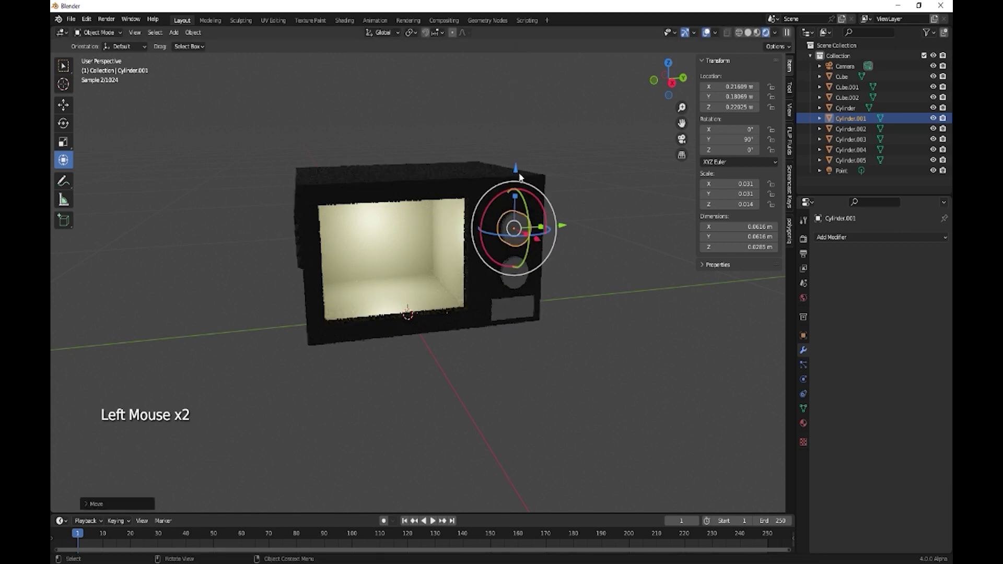
{"action": "middle_click_drag", "start_coordinate": [584, 355], "coordinate": [546, 347]}
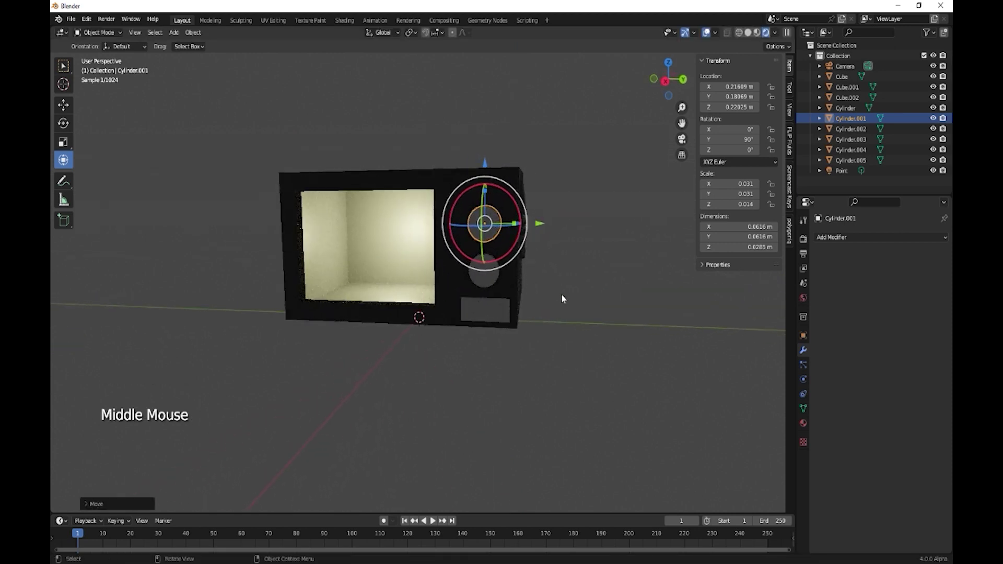
{"action": "middle_click_drag", "start_coordinate": [484, 346], "coordinate": [535, 363], "text": "shift"}
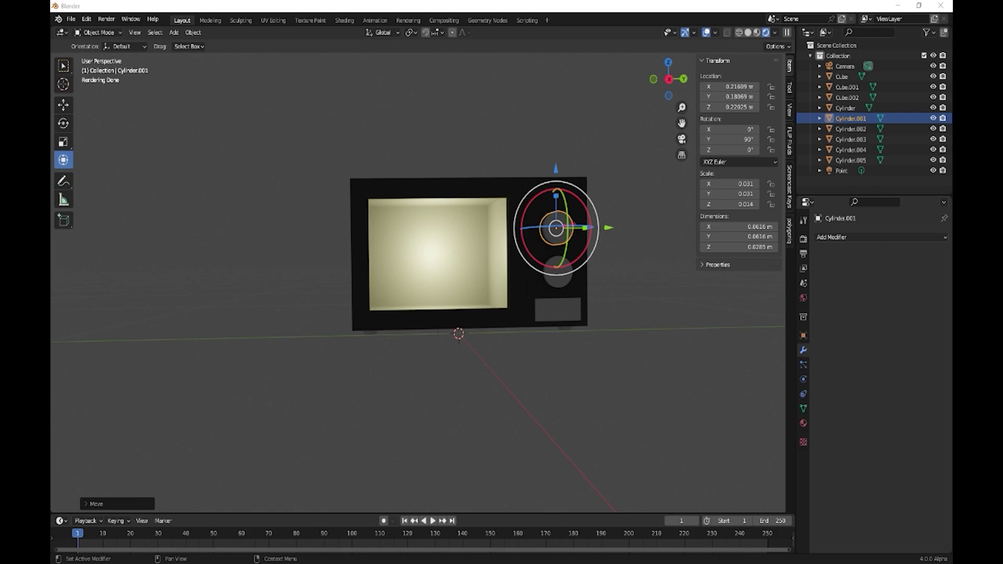
Switch to the Kitchen030923.blend scene, paste the microwave objects into it, and show the viewport gizmos and overlays.
{"action": "key", "text": "F12"}
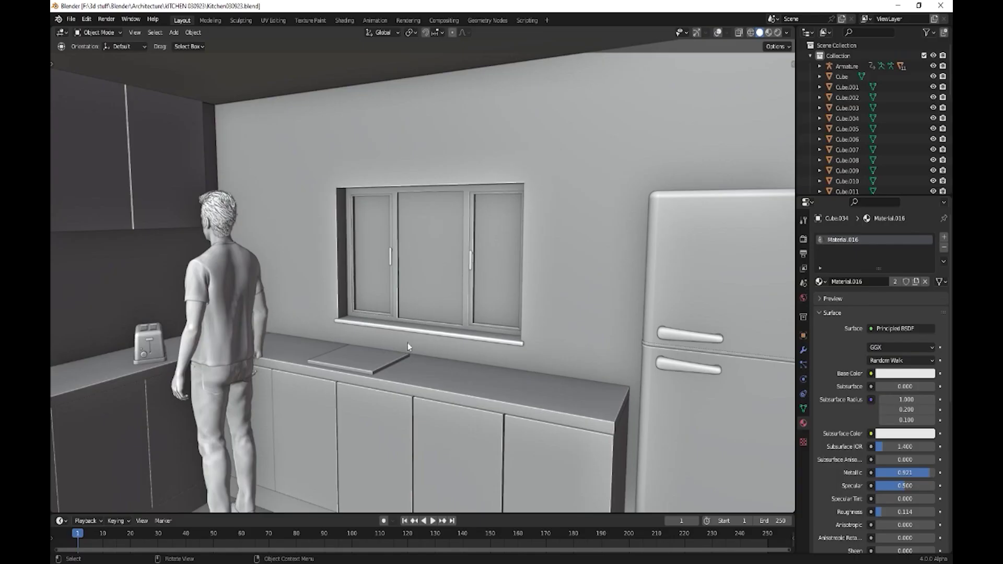
{"action": "key", "text": "ctrl"}
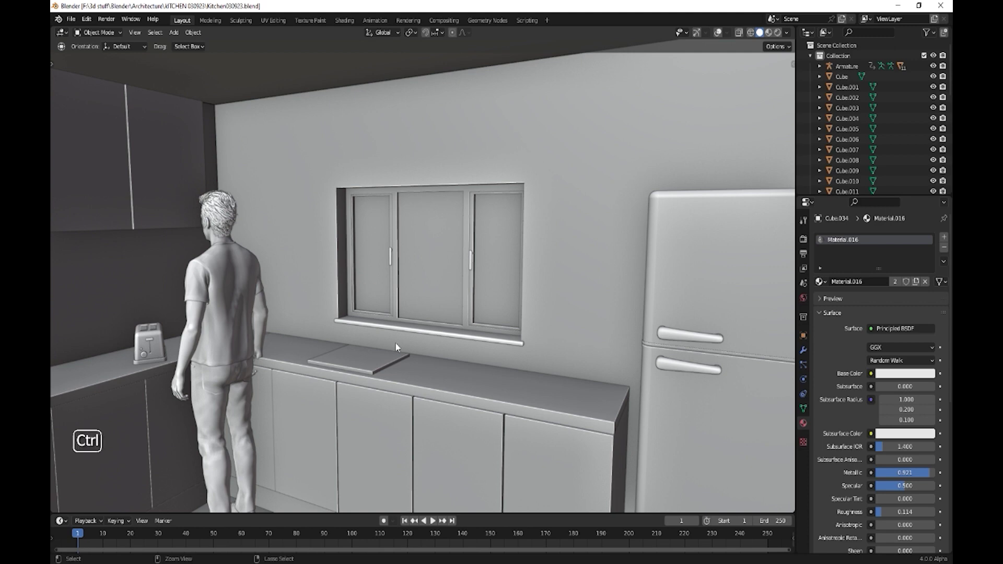
{"action": "key", "text": "ctrl+v"}
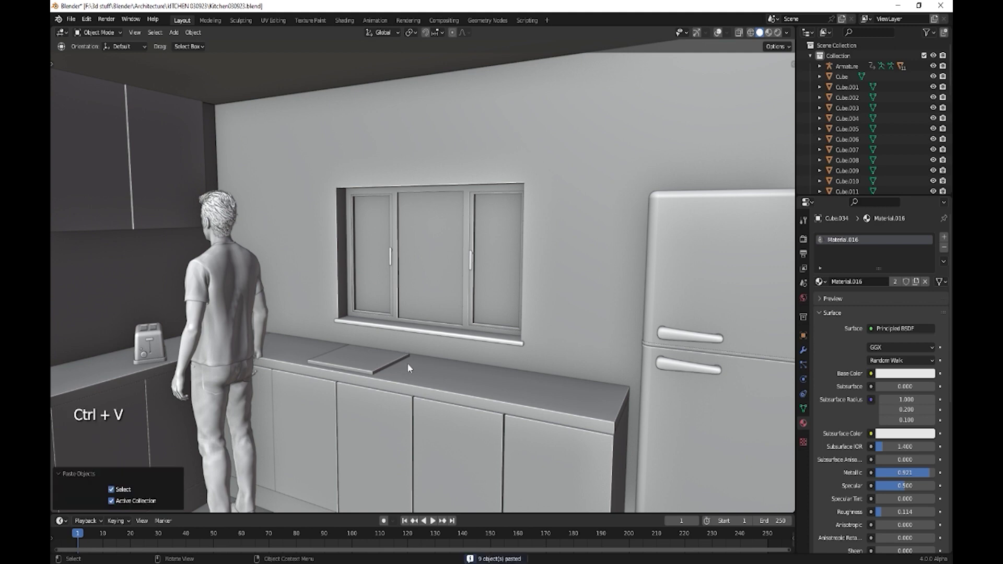
{"action": "scroll", "coordinate": [415, 391], "scroll_direction": "down", "scroll_amount": 4}
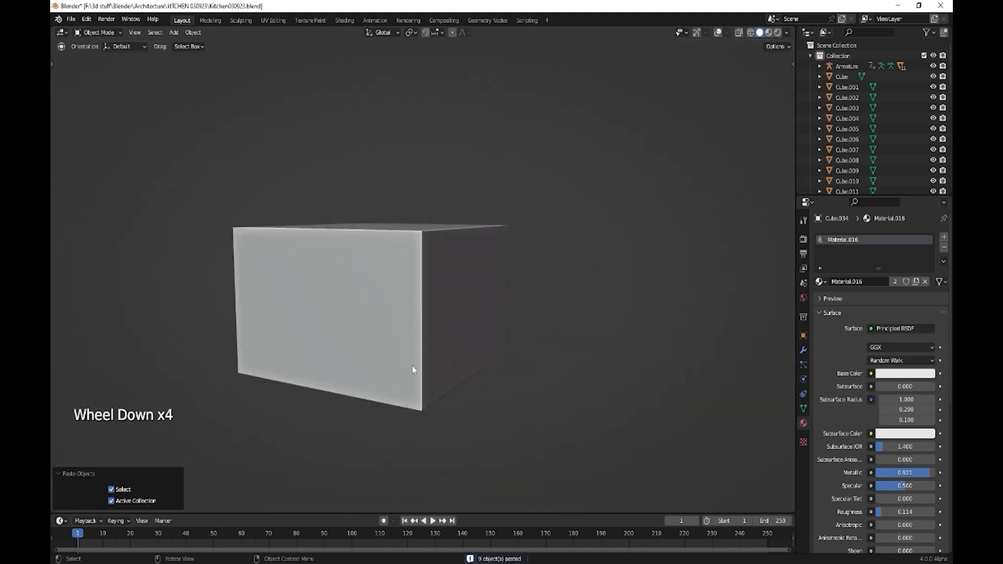
{"action": "middle_click_drag", "start_coordinate": [412, 366], "coordinate": [382, 376]}
{"action": "left_click", "coordinate": [697, 33]}
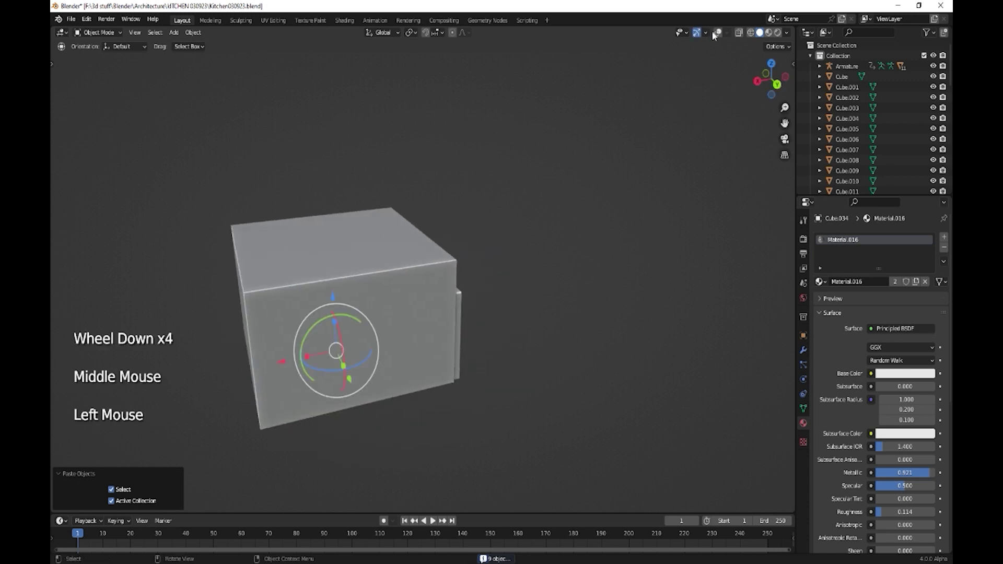
{"action": "left_click", "coordinate": [718, 32]}
Move the microwave onto the worktop below the window, raising it about 0.78 m plus 0.06 m and shifting it about -1.87 m in X.
{"action": "scroll", "coordinate": [427, 356], "scroll_direction": "up", "scroll_amount": 2}
{"action": "middle_click_drag", "start_coordinate": [369, 385], "coordinate": [352, 401]}
{"action": "left_click_drag", "start_coordinate": [344, 379], "coordinate": [337, 291]}
{"action": "scroll", "coordinate": [335, 361], "scroll_direction": "up", "scroll_amount": 2}
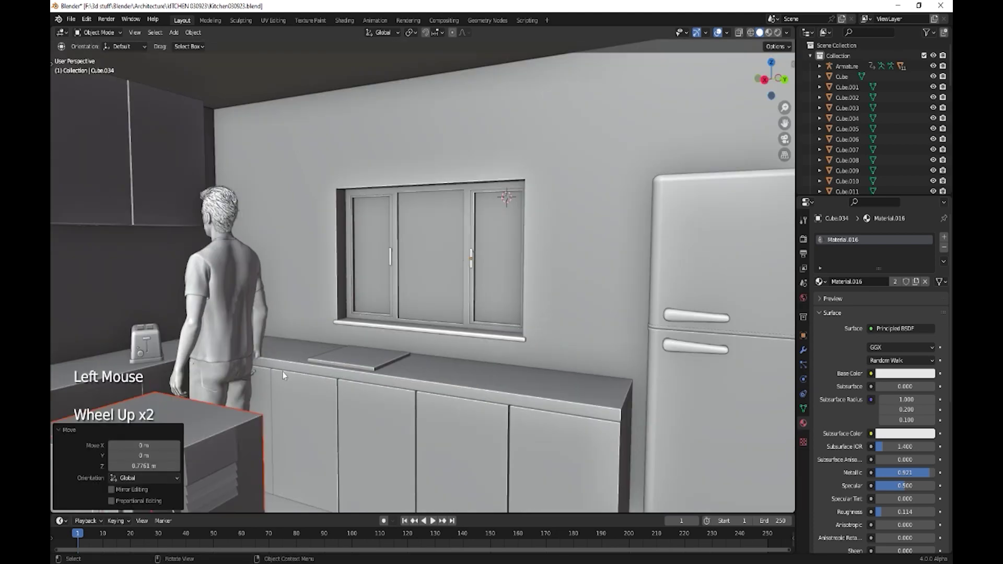
{"action": "scroll", "coordinate": [283, 374], "scroll_direction": "down", "scroll_amount": 1}
{"action": "left_click_drag", "start_coordinate": [189, 464], "coordinate": [405, 366]}
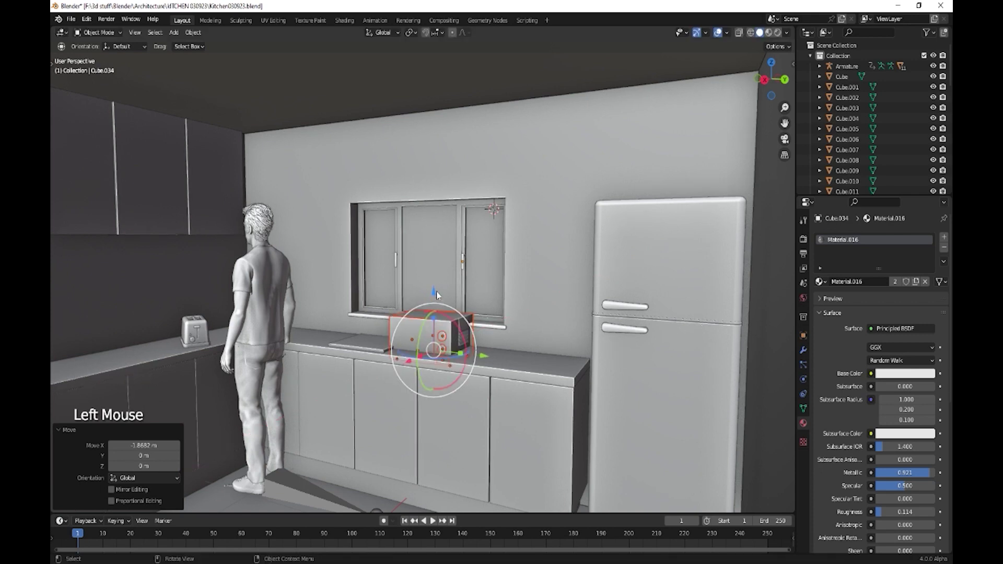
{"action": "left_click_drag", "start_coordinate": [437, 291], "coordinate": [435, 280]}
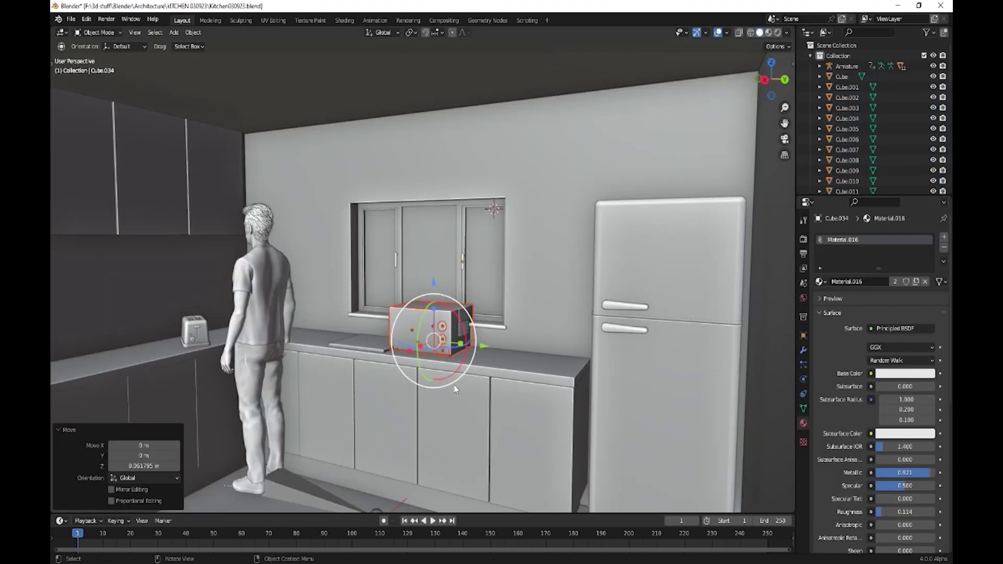
Move the microwave about -1.5 m in Y to the worktop corner and rotate it about 44° around Z.
{"action": "left_click_drag", "start_coordinate": [483, 346], "coordinate": [321, 320]}
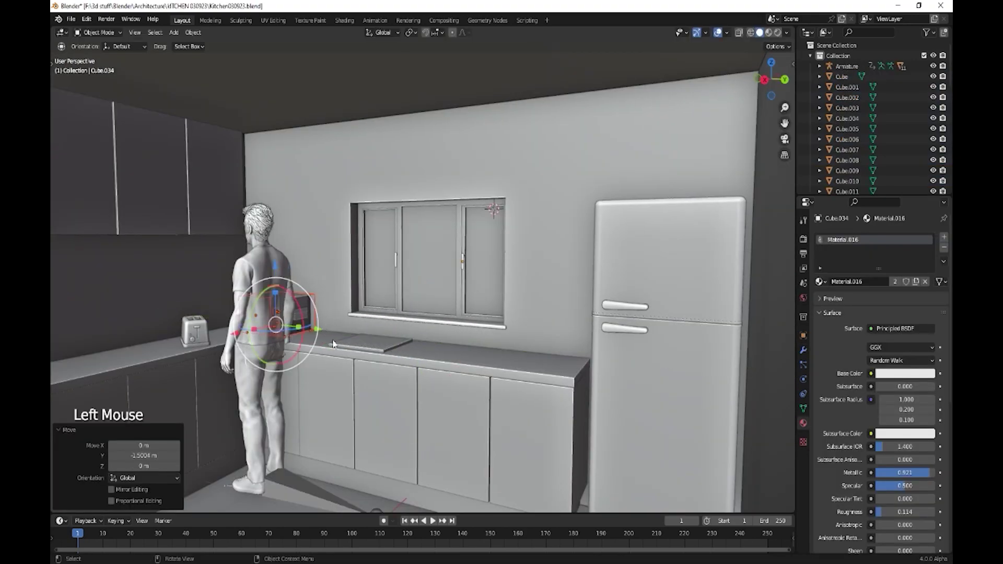
{"action": "right_click", "coordinate": [304, 372]}
{"action": "middle_click_drag", "start_coordinate": [313, 366], "coordinate": [274, 328]}
{"action": "left_click_drag", "start_coordinate": [275, 332], "coordinate": [291, 350]}
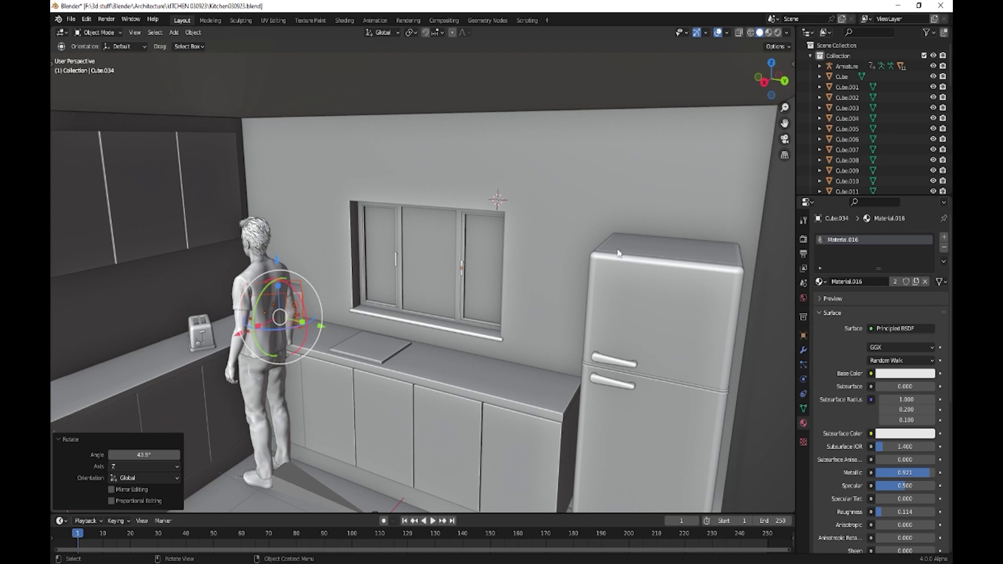
Select the standing man's Armature with its whole hierarchy and move it about 1.13 m in X, clear of the microwave.
{"action": "right_click", "coordinate": [852, 68]}
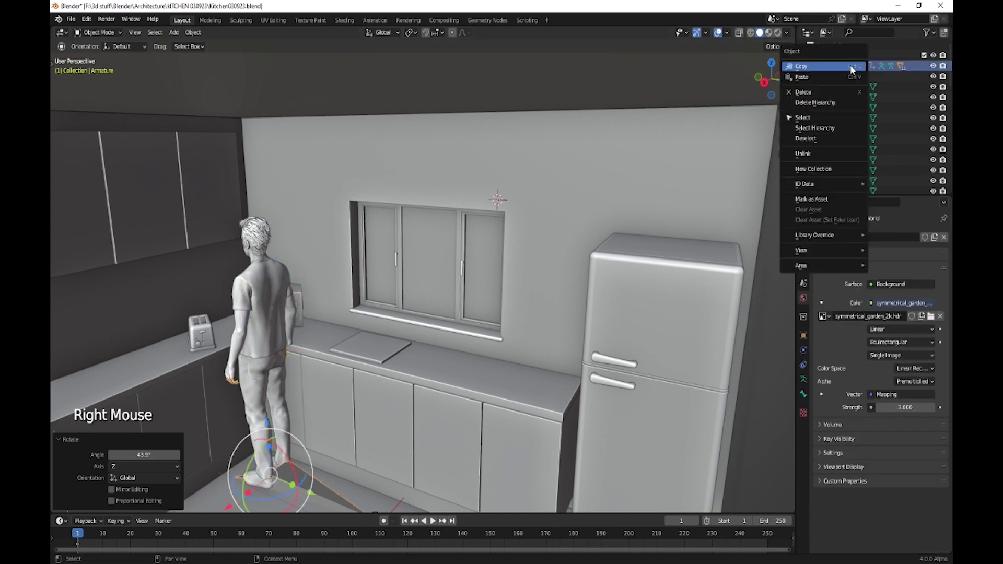
{"action": "left_click", "coordinate": [816, 128]}
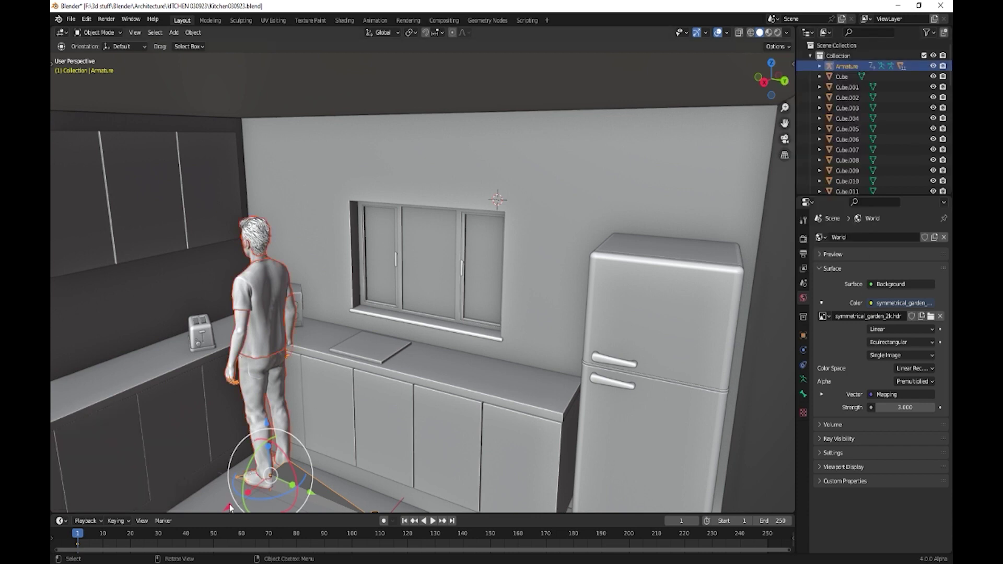
{"action": "left_click_drag", "start_coordinate": [235, 491], "coordinate": [72, 506]}
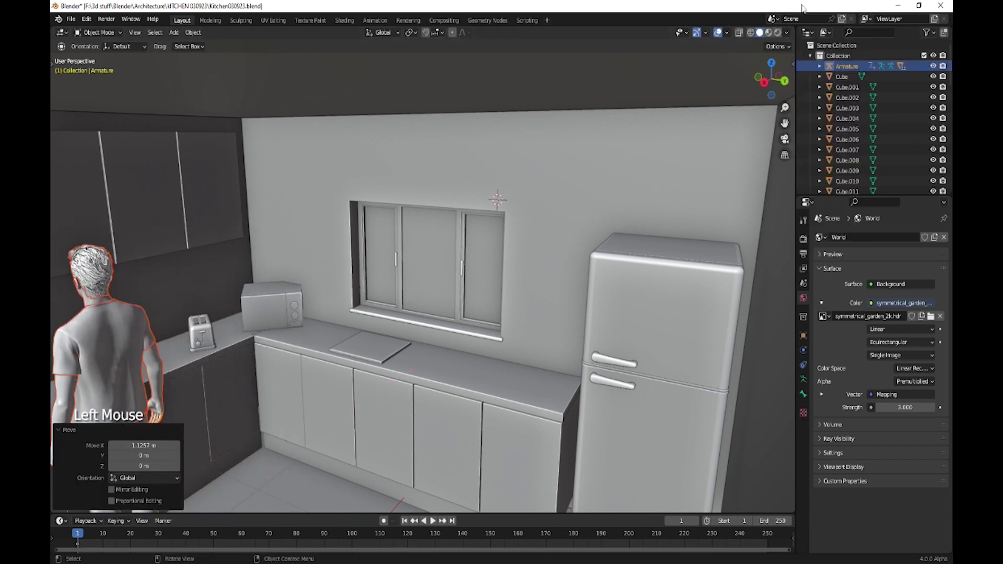
Select the objects from Cube.037 to Cylinder.007 and move them into a new collection named MICROWAVE.
{"action": "left_click", "coordinate": [272, 307]}
{"action": "left_click", "coordinate": [272, 307]}
{"action": "scroll", "coordinate": [888, 133], "scroll_direction": "down", "scroll_amount": 2}
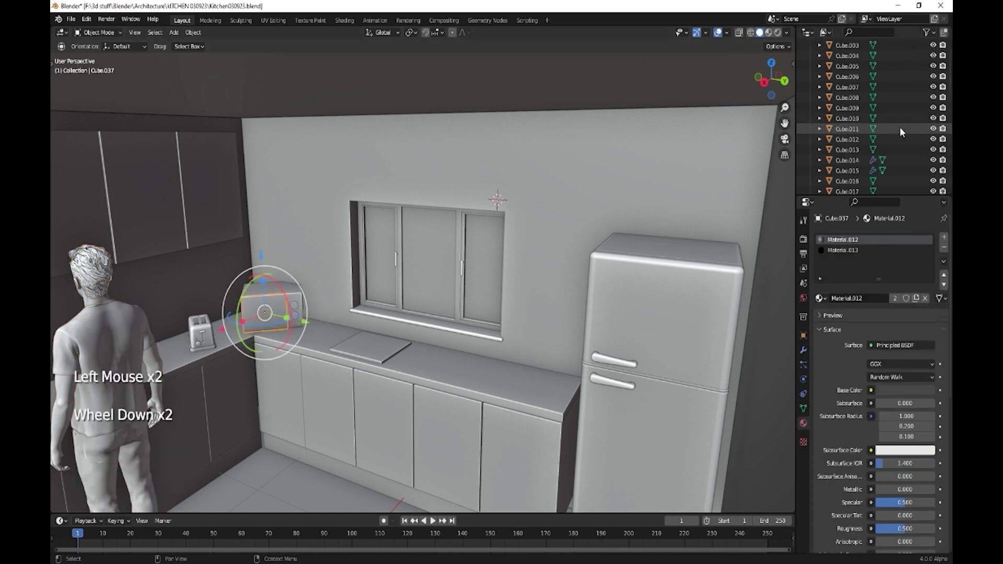
{"action": "left_click_drag", "start_coordinate": [952, 79], "coordinate": [864, 193]}
{"action": "left_click", "coordinate": [848, 184], "text": "shift"}
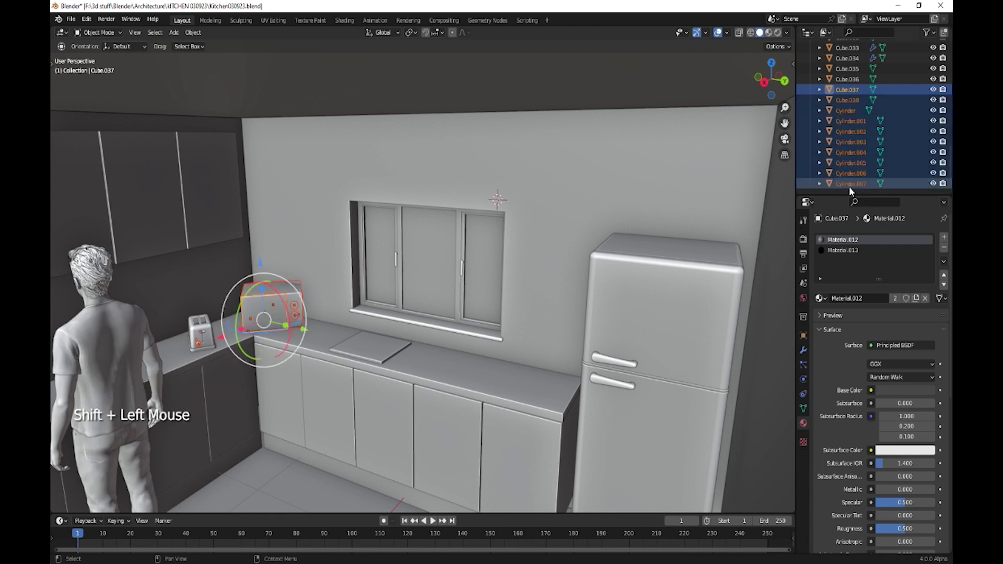
{"action": "key", "text": "m"}
{"action": "left_click", "coordinate": [844, 139]}
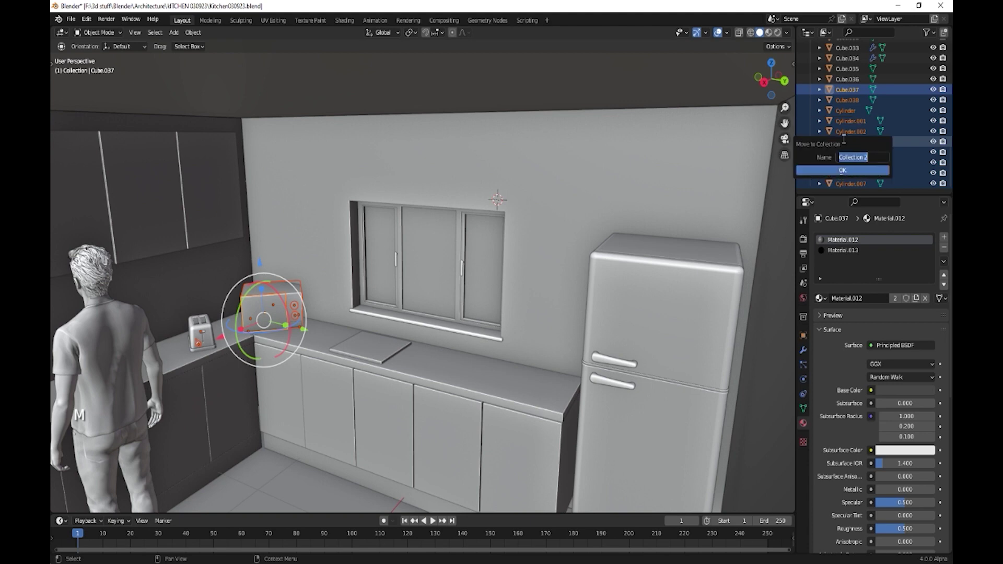
{"action": "type", "text": "MICROWAVE"}
{"action": "left_click", "coordinate": [804, 172]}
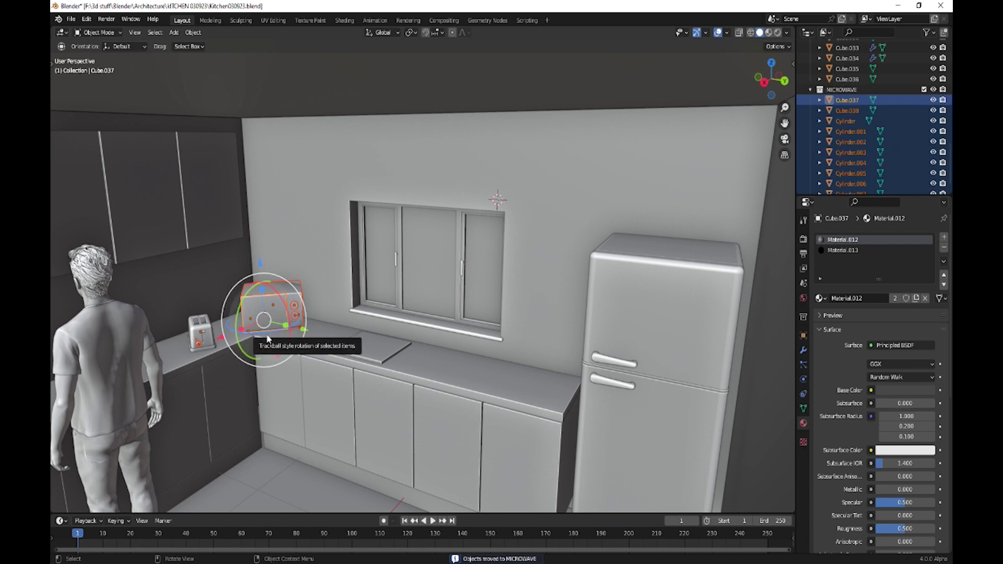
Move the toaster's two knob cylinders, Cylinder and Cylinder.001, out of the MICROWAVE collection into the main collection.
{"action": "key", "text": "KP_Decimal"}
{"action": "middle_click_drag", "start_coordinate": [426, 358], "coordinate": [371, 355], "text": "shift"}
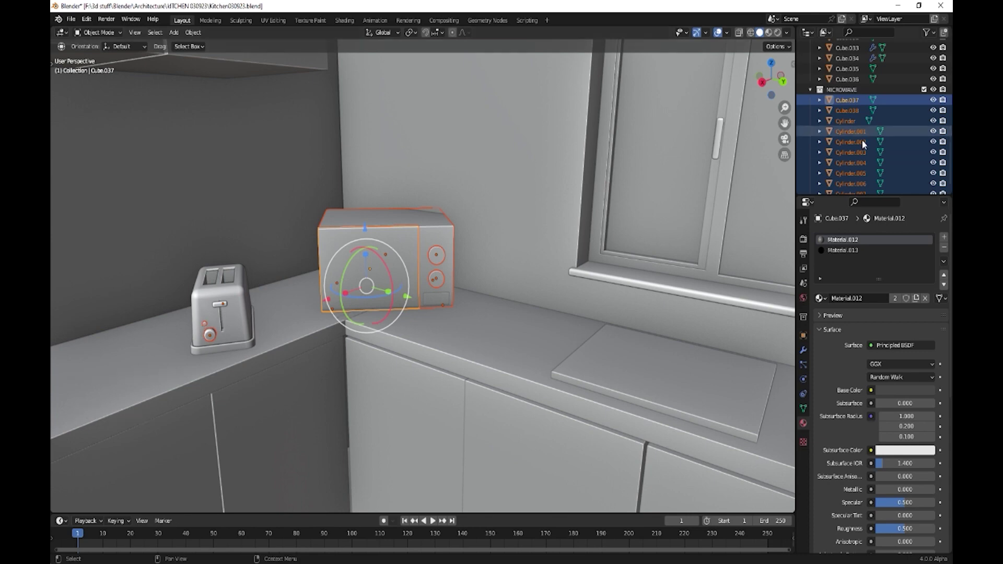
{"action": "left_click", "coordinate": [209, 334]}
{"action": "left_click", "coordinate": [206, 328], "text": "shift"}
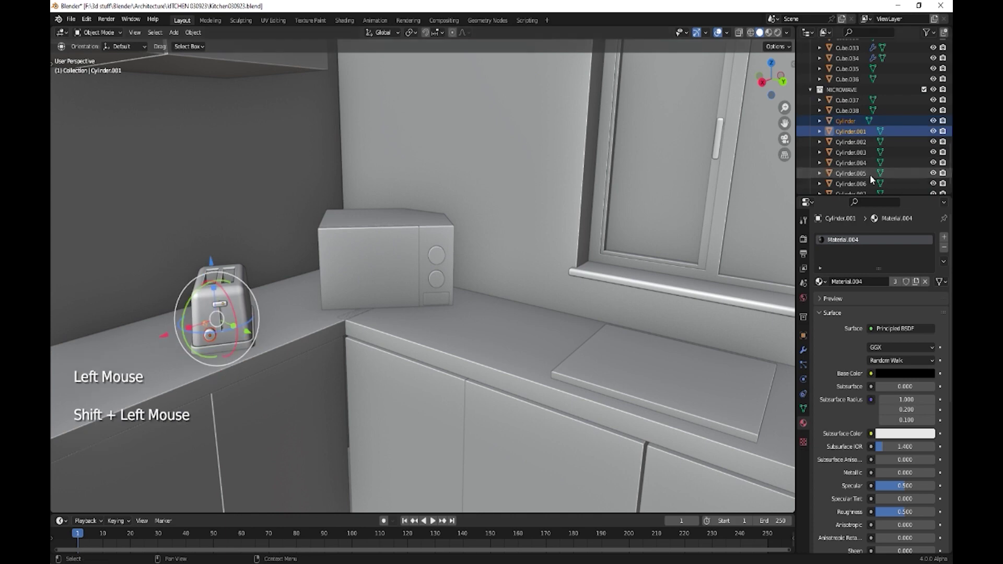
{"action": "left_click_drag", "start_coordinate": [854, 127], "coordinate": [859, 97]}
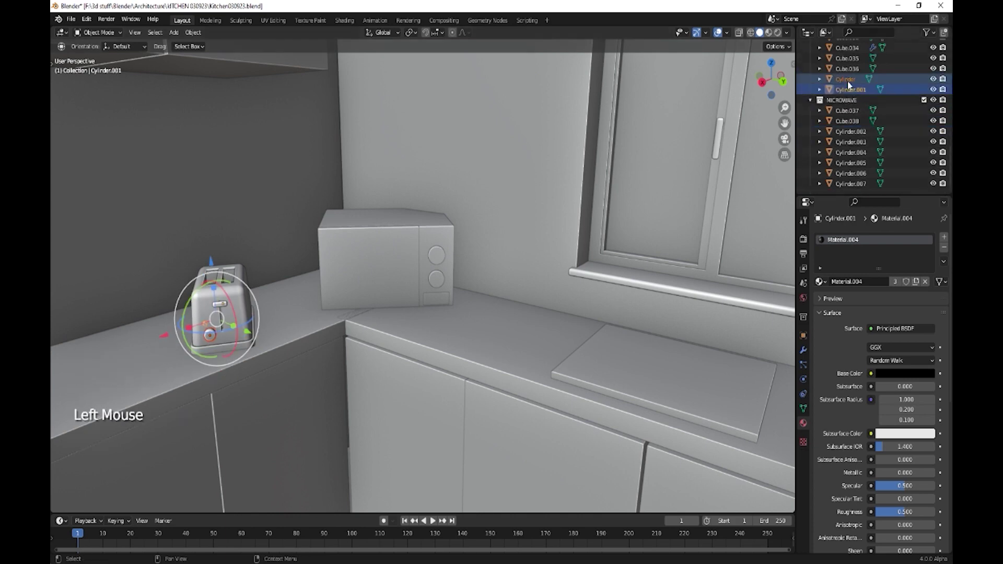
Hide the MICROWAVE collection to find the left-out button plate, add Cube.036 to it, and show the collection again.
{"action": "left_click", "coordinate": [933, 100]}
{"action": "left_click", "coordinate": [934, 100]}
{"action": "left_click", "coordinate": [933, 99]}
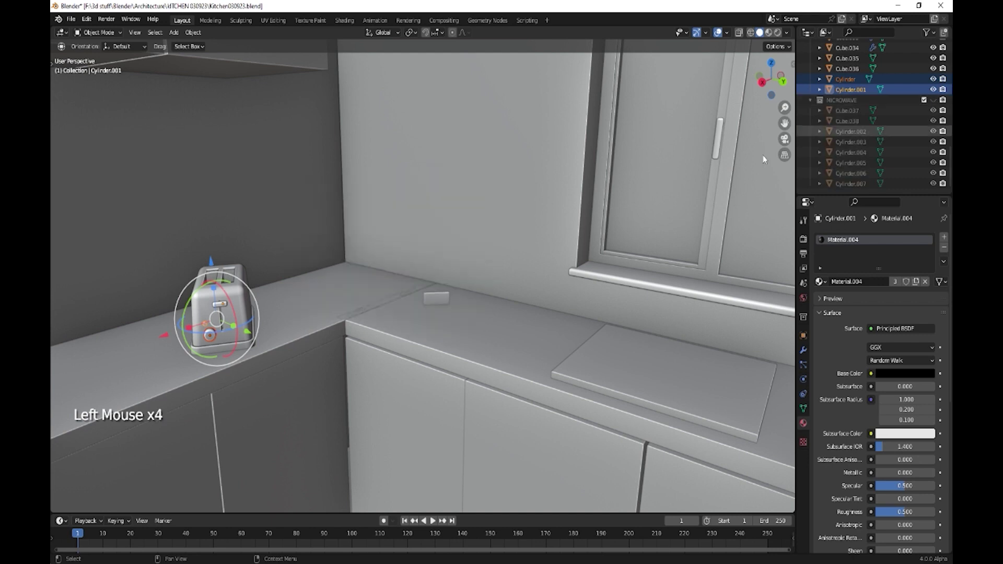
{"action": "left_click", "coordinate": [443, 297]}
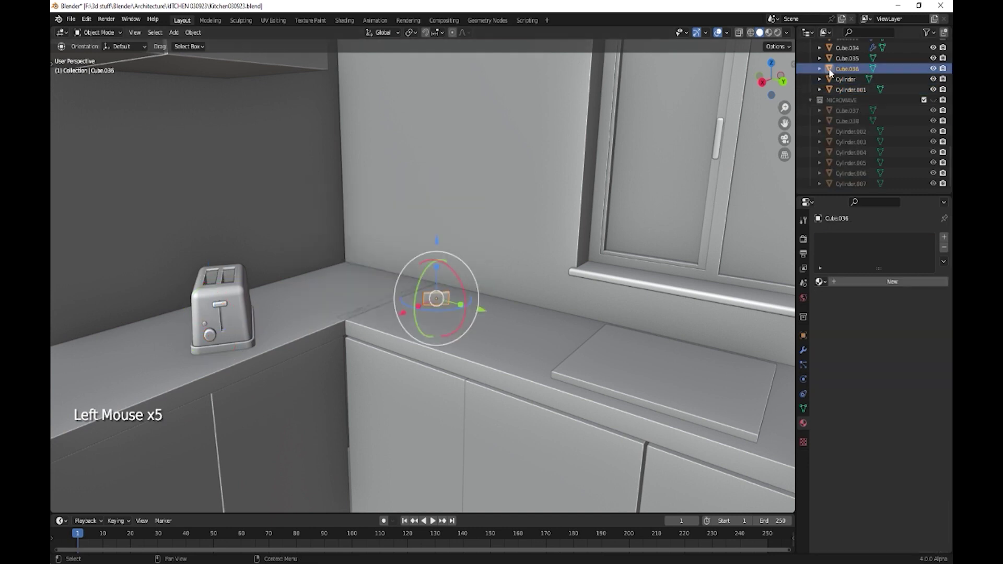
{"action": "left_click_drag", "start_coordinate": [831, 72], "coordinate": [849, 100]}
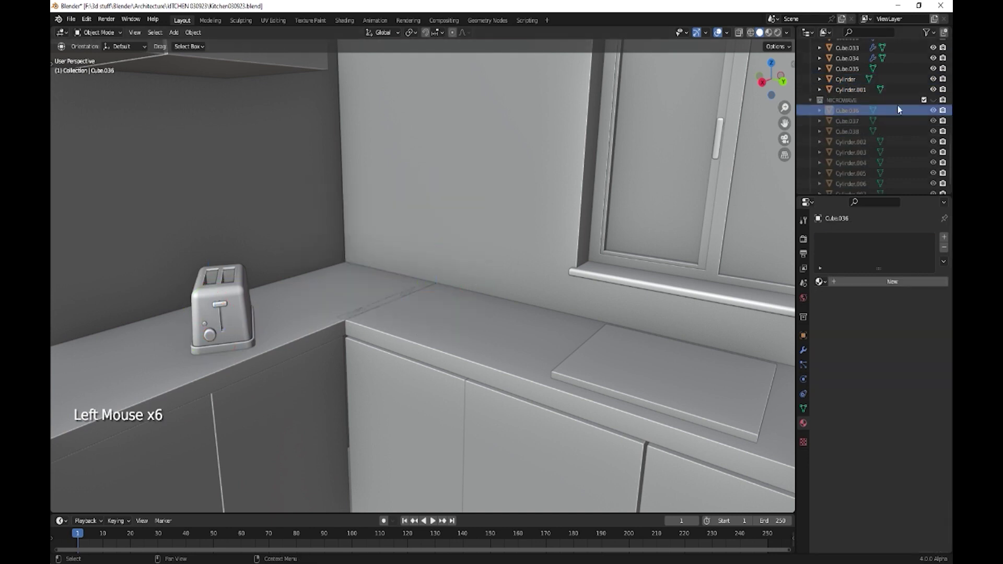
{"action": "left_click", "coordinate": [933, 99]}
Select all objects in the MICROWAVE collection and raise them about 0.007 m above the worktop.
{"action": "mouse_move", "coordinate": [450, 303]}
{"action": "middle_mouse_down"}
{"action": "mouse_move", "coordinate": [458, 285]}
{"action": "mouse_move", "coordinate": [444, 295]}
{"action": "middle_mouse_up"}
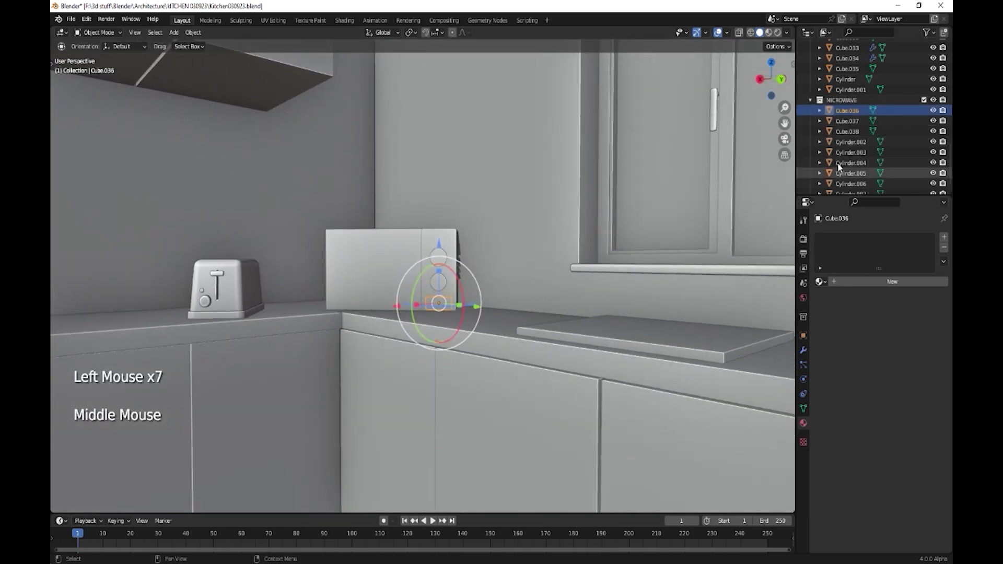
{"action": "right_click", "coordinate": [841, 102]}
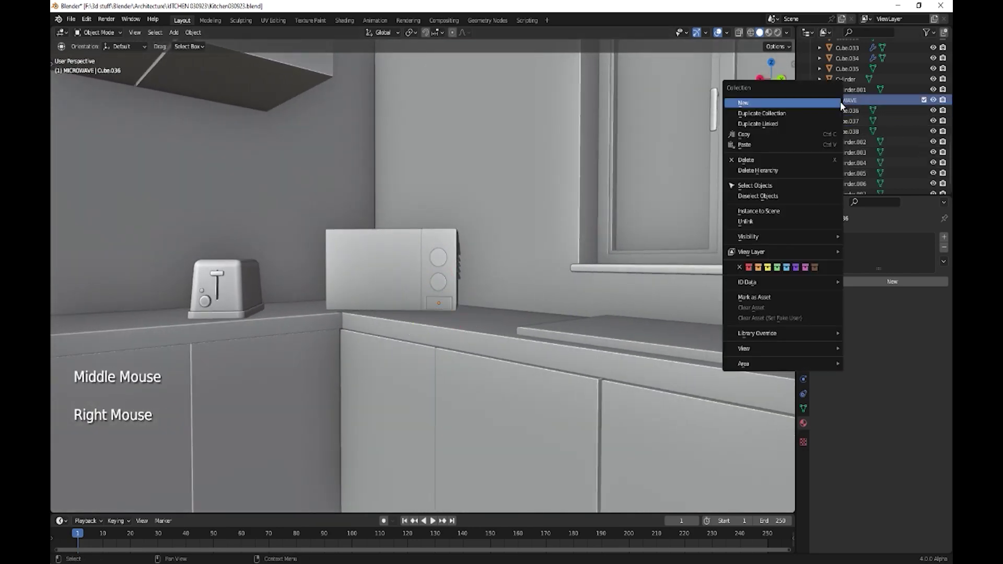
{"action": "left_click", "coordinate": [769, 193]}
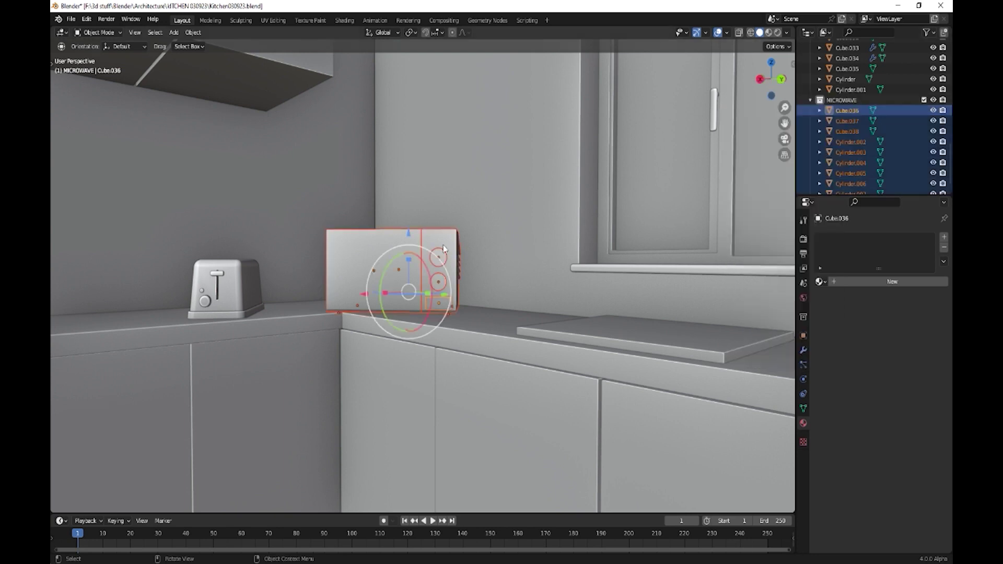
{"action": "left_click_drag", "start_coordinate": [407, 242], "coordinate": [407, 230]}
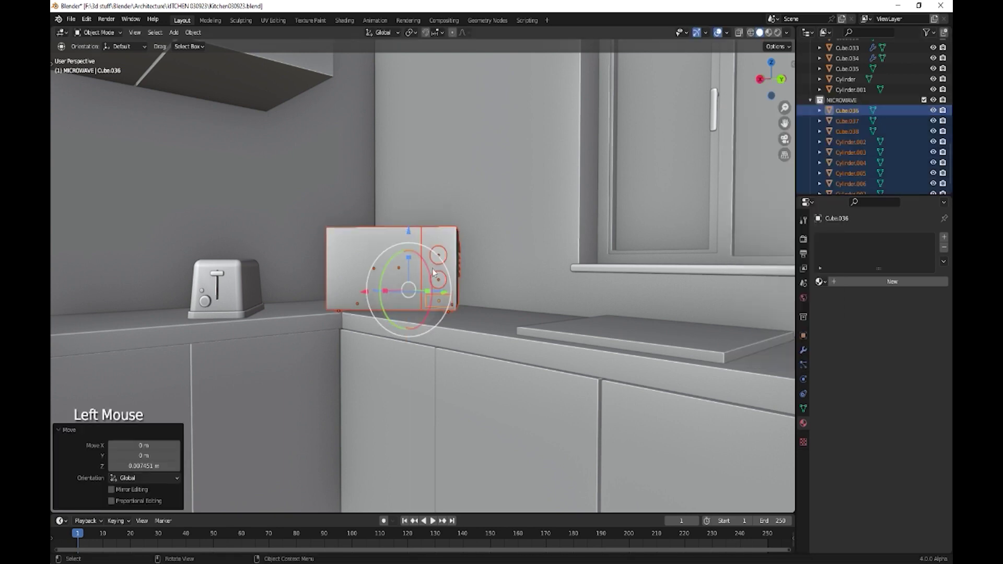
Raise the microwave about 0.006 m more to clear its feet from the worktop, and slide it along positive X toward the toaster.
{"action": "scroll", "coordinate": [386, 328], "scroll_direction": "up", "scroll_amount": 2}
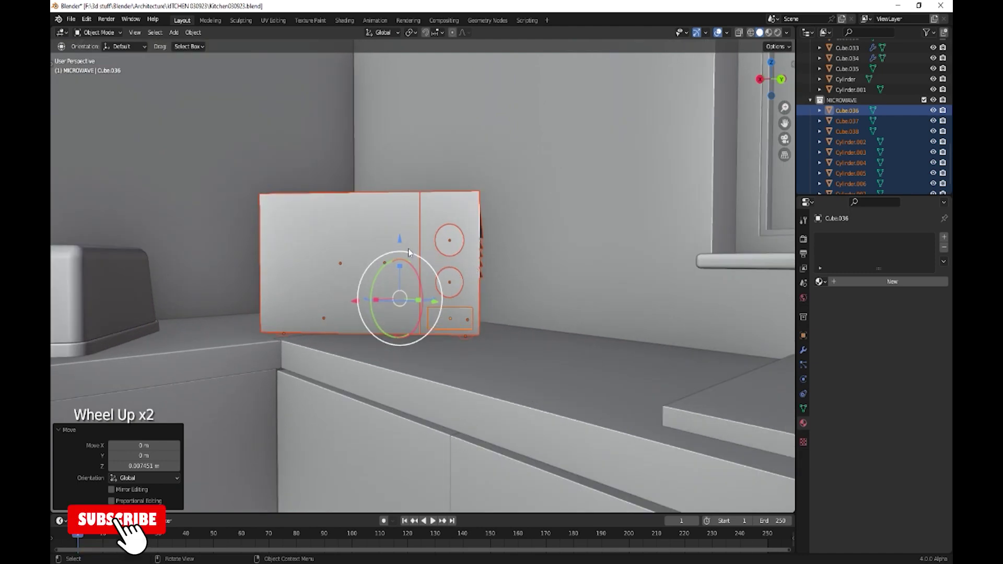
{"action": "left_click_drag", "start_coordinate": [400, 239], "coordinate": [399, 235]}
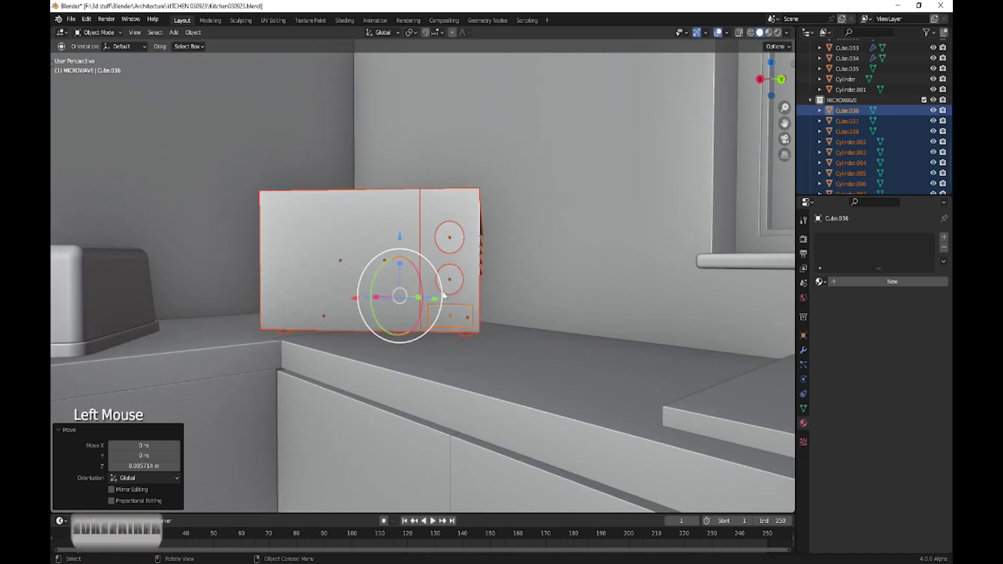
{"action": "scroll", "coordinate": [444, 295], "scroll_direction": "down", "scroll_amount": 2}
{"action": "mouse_move", "coordinate": [444, 296]}
{"action": "middle_mouse_down"}
{"action": "mouse_move", "coordinate": [455, 320]}
{"action": "mouse_move", "coordinate": [442, 288]}
{"action": "middle_mouse_up"}
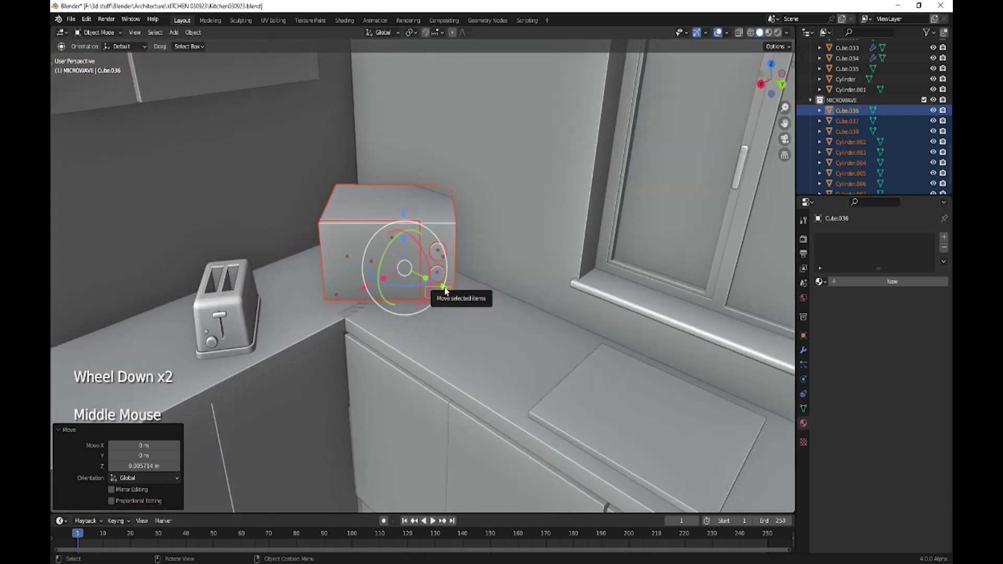
{"action": "left_click_drag", "start_coordinate": [442, 288], "coordinate": [325, 292]}
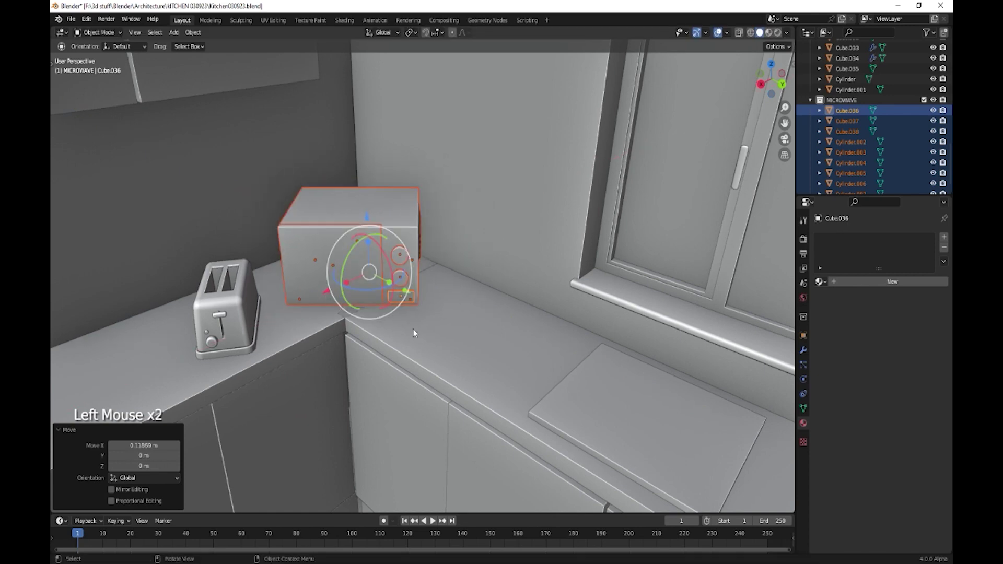
Move the microwave about -0.13 m along X, back toward the worktop corner.
{"action": "scroll", "coordinate": [418, 343], "scroll_direction": "down", "scroll_amount": 3}
{"action": "mouse_move", "coordinate": [422, 352]}
{"action": "middle_mouse_down"}
{"action": "mouse_move", "coordinate": [409, 347]}
{"action": "mouse_move", "coordinate": [419, 333]}
{"action": "middle_mouse_up"}
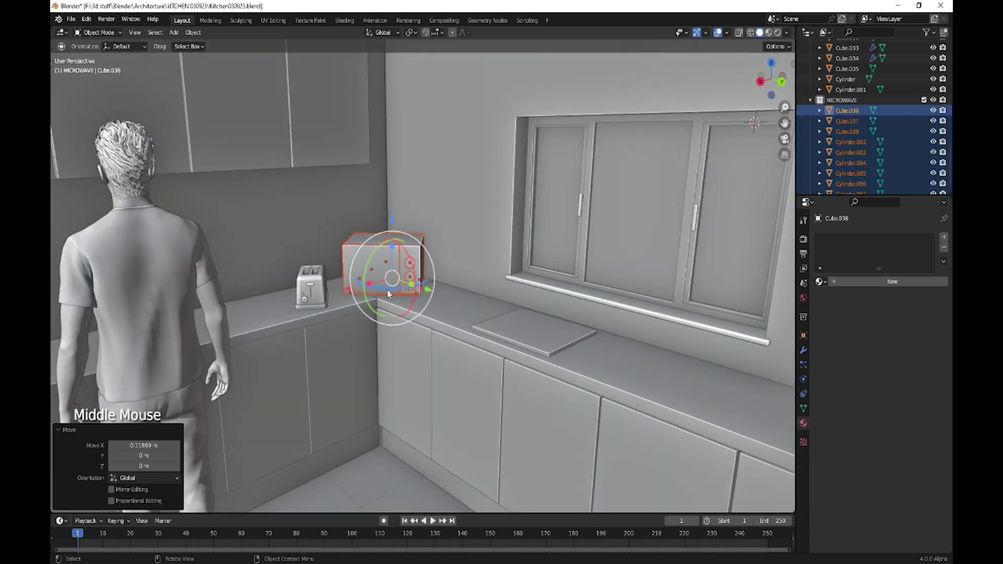
{"action": "left_click_drag", "start_coordinate": [388, 289], "coordinate": [351, 286]}
{"action": "middle_click_drag", "start_coordinate": [386, 339], "coordinate": [454, 326], "text": "shift"}
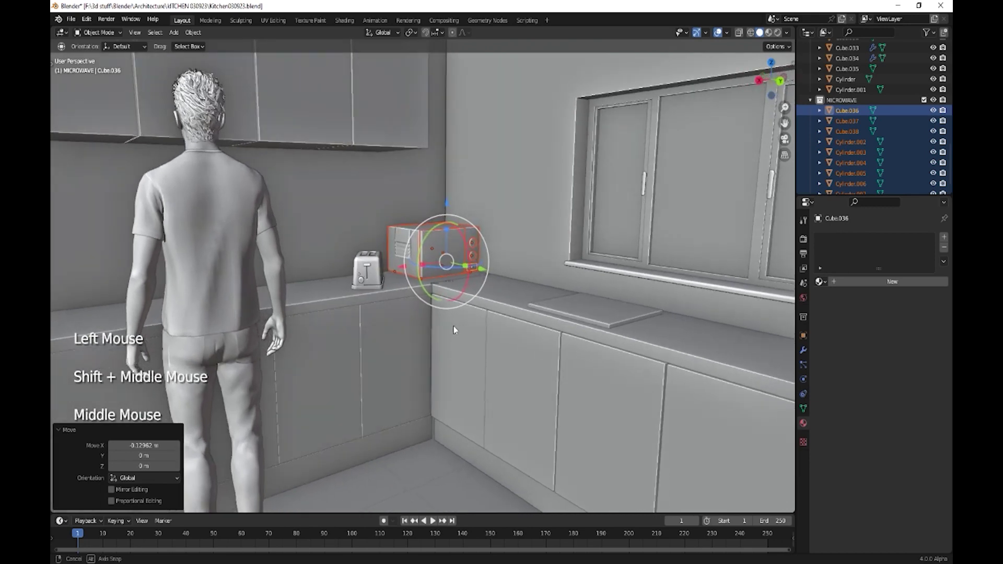
Preview the kitchen in rendered shading and select the narrow window pane nearest the corner to clear the microwave's selection outline.
{"action": "left_click", "coordinate": [778, 33]}
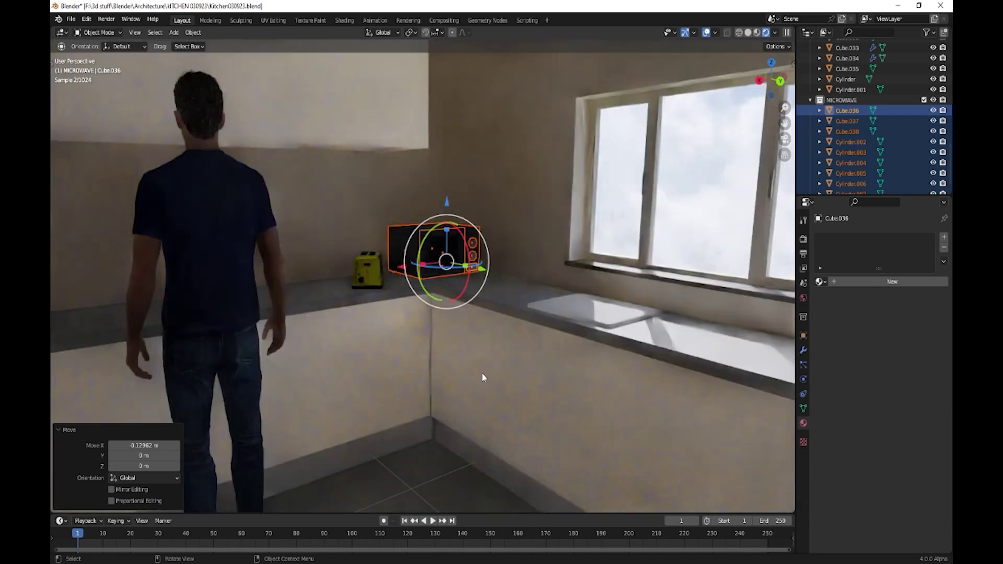
{"action": "left_click", "coordinate": [601, 224]}
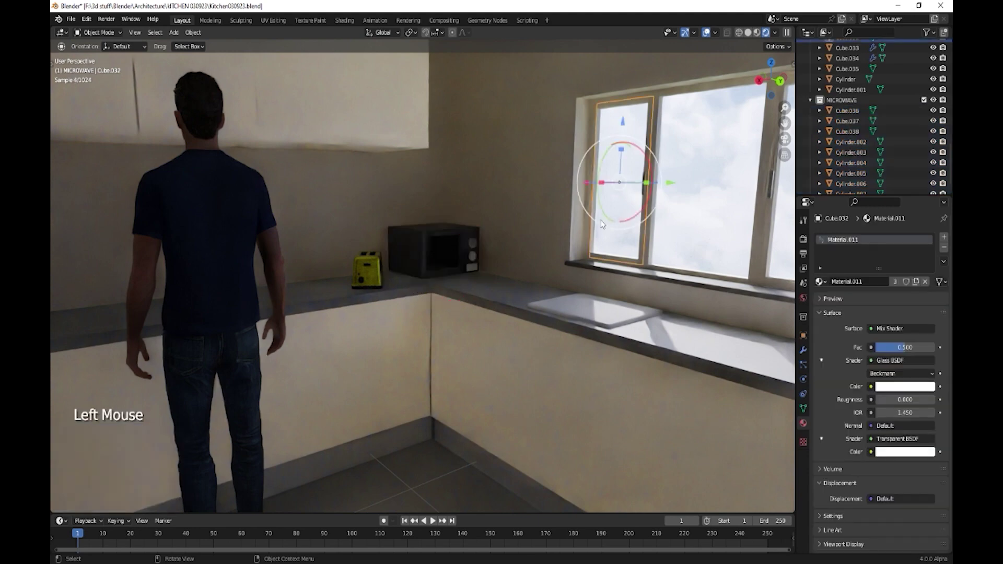